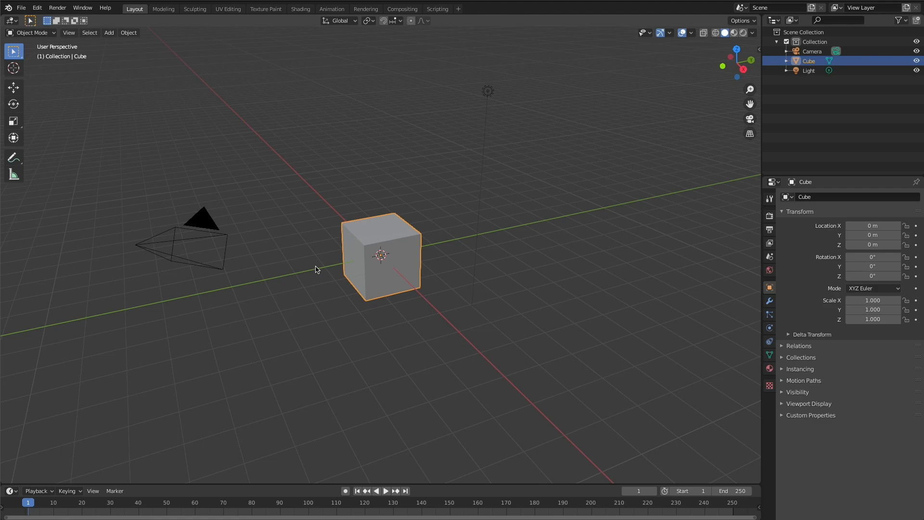
- Examine the default scene with the cube, camera and light from different distances and angles
{"action": "scroll", "coordinate": [318, 270], "scroll_direction": "down", "scroll_amount": 10}
{"action": "scroll", "coordinate": [315, 280], "scroll_direction": "up", "scroll_amount": 5}
{"action": "scroll", "coordinate": [280, 283], "scroll_direction": "down", "scroll_amount": 5}
{"action": "scroll", "coordinate": [275, 279], "scroll_direction": "up", "scroll_amount": 3}
{"action": "scroll", "coordinate": [279, 276], "scroll_direction": "down", "scroll_amount": 3}
{"action": "scroll", "coordinate": [281, 274], "scroll_direction": "up", "scroll_amount": 4}
{"action": "scroll", "coordinate": [281, 277], "scroll_direction": "down", "scroll_amount": 4}
{"action": "mouse_move", "coordinate": [281, 276]}
{"action": "middle_mouse_down"}
{"action": "mouse_move", "coordinate": [261, 276]}
{"action": "mouse_move", "coordinate": [318, 270]}
{"action": "mouse_move", "coordinate": [264, 280]}
{"action": "middle_mouse_up"}
{"action": "scroll", "coordinate": [512, 270], "scroll_direction": "up", "scroll_amount": 2}
{"action": "scroll", "coordinate": [507, 274], "scroll_direction": "down", "scroll_amount": 4}
{"action": "scroll", "coordinate": [505, 274], "scroll_direction": "up", "scroll_amount": 1}
{"action": "middle_click_drag", "start_coordinate": [505, 276], "coordinate": [504, 272]}
{"action": "scroll", "coordinate": [505, 273], "scroll_direction": "up", "scroll_amount": 1}
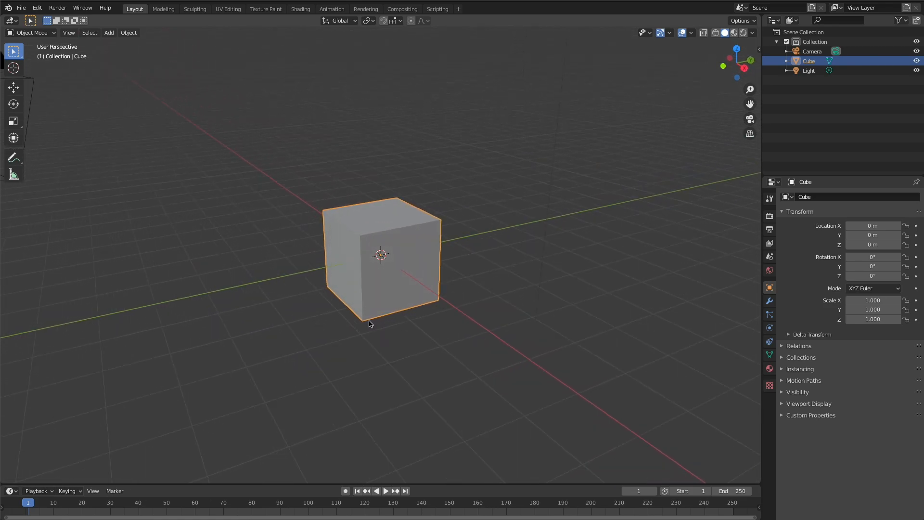
{"action": "scroll", "coordinate": [384, 308], "scroll_direction": "down", "scroll_amount": 3}
{"action": "scroll", "coordinate": [332, 313], "scroll_direction": "up", "scroll_amount": 1}
{"action": "scroll", "coordinate": [303, 299], "scroll_direction": "up", "scroll_amount": 3}
{"action": "scroll", "coordinate": [283, 290], "scroll_direction": "up", "scroll_amount": 1}
{"action": "scroll", "coordinate": [286, 291], "scroll_direction": "down", "scroll_amount": 3}
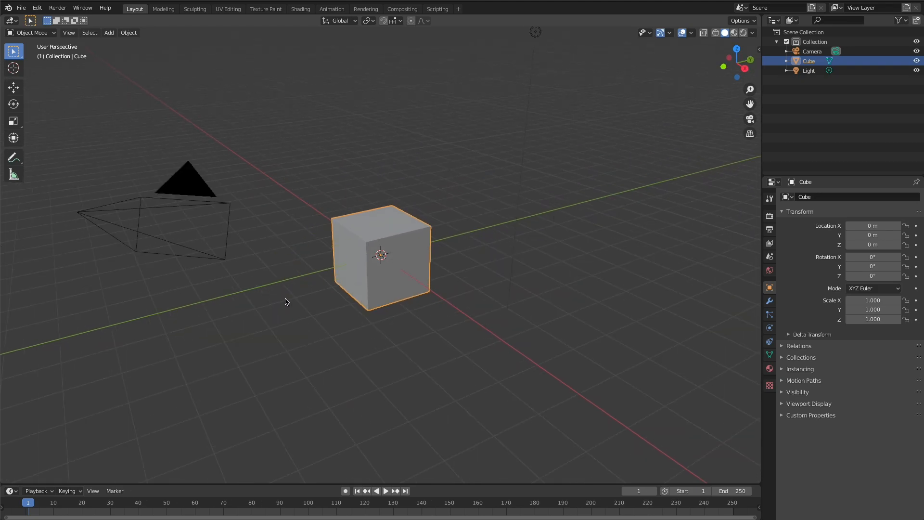
{"action": "scroll", "coordinate": [243, 309], "scroll_direction": "down", "scroll_amount": 1}
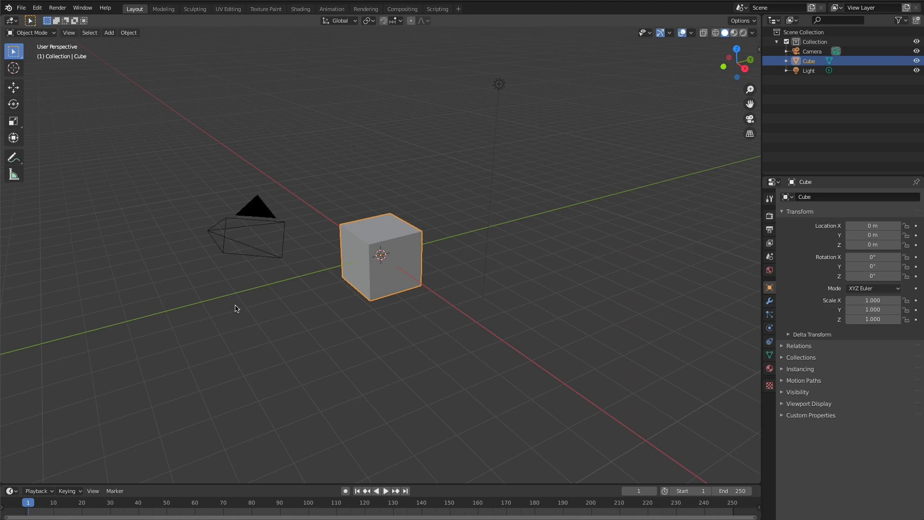
{"action": "scroll", "coordinate": [304, 272], "scroll_direction": "up", "scroll_amount": 8}
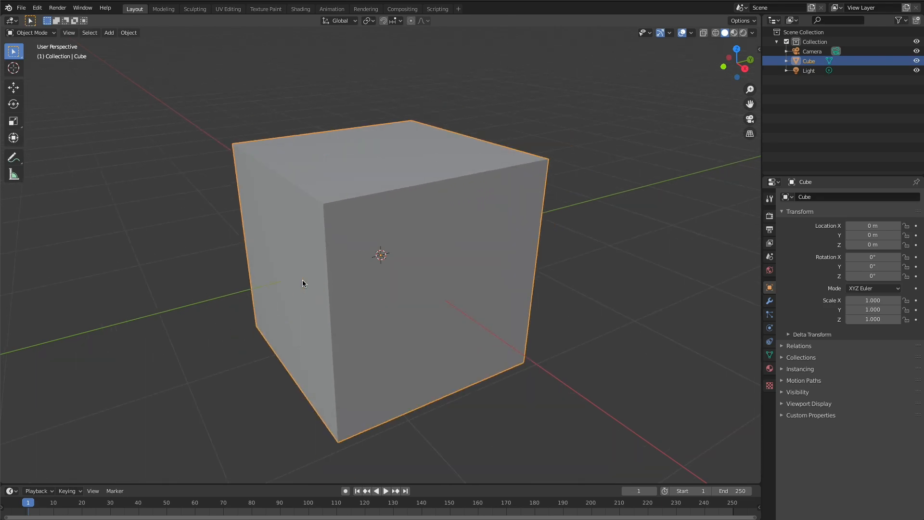
{"action": "scroll", "coordinate": [302, 279], "scroll_direction": "down", "scroll_amount": 10}
{"action": "scroll", "coordinate": [281, 289], "scroll_direction": "up", "scroll_amount": 2}
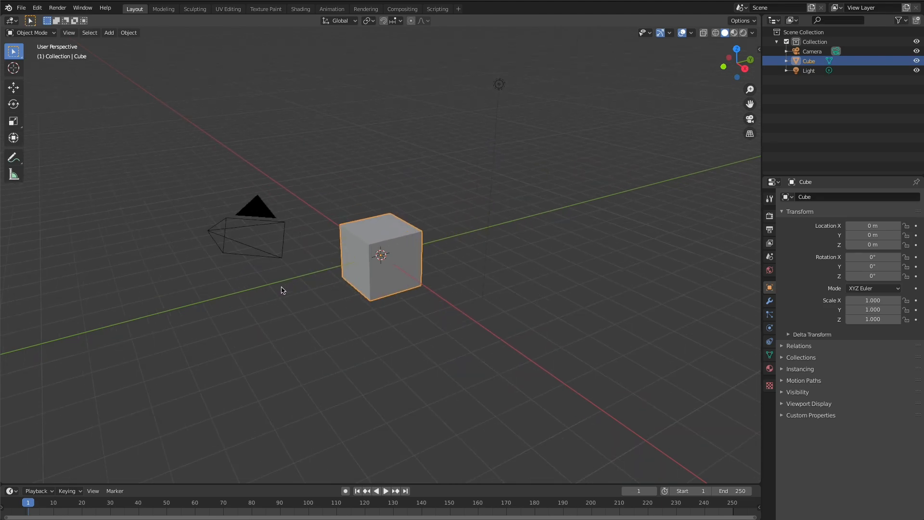
{"action": "scroll", "coordinate": [240, 320], "scroll_direction": "up", "scroll_amount": 2}
{"action": "scroll", "coordinate": [240, 320], "scroll_direction": "down", "scroll_amount": 2}
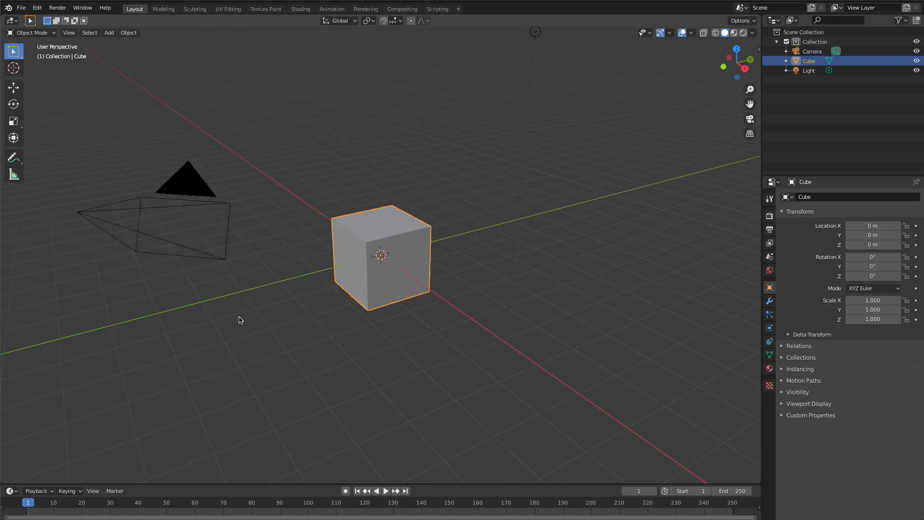
{"action": "scroll", "coordinate": [240, 320], "scroll_direction": "up", "scroll_amount": 1}
{"action": "mouse_move", "coordinate": [240, 320]}
{"action": "middle_mouse_down"}
{"action": "mouse_move", "coordinate": [283, 320]}
{"action": "mouse_move", "coordinate": [240, 322]}
{"action": "middle_mouse_up"}
{"action": "scroll", "coordinate": [240, 322], "scroll_direction": "down", "scroll_amount": 1}
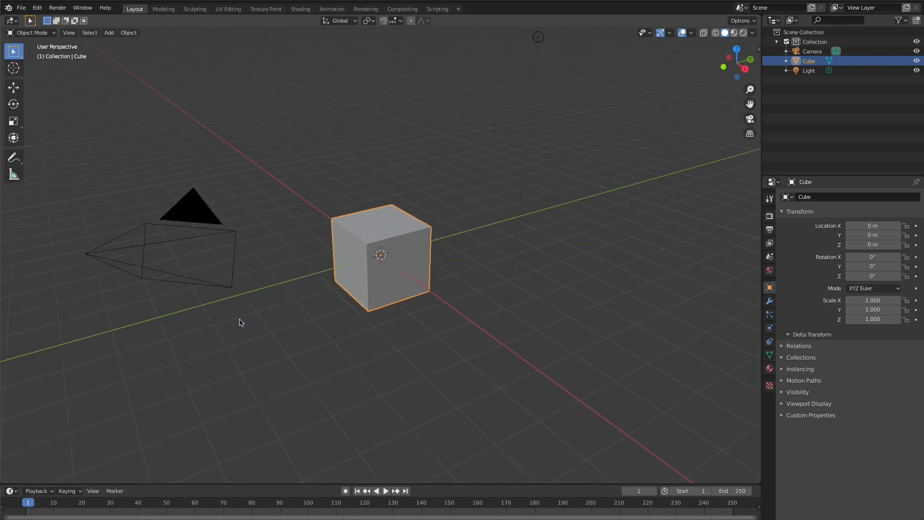
{"action": "scroll", "coordinate": [405, 342], "scroll_direction": "up", "scroll_amount": 2}
{"action": "scroll", "coordinate": [406, 342], "scroll_direction": "down", "scroll_amount": 3}
{"action": "scroll", "coordinate": [405, 342], "scroll_direction": "up", "scroll_amount": 1}
{"action": "middle_click_drag", "start_coordinate": [406, 342], "coordinate": [369, 344]}
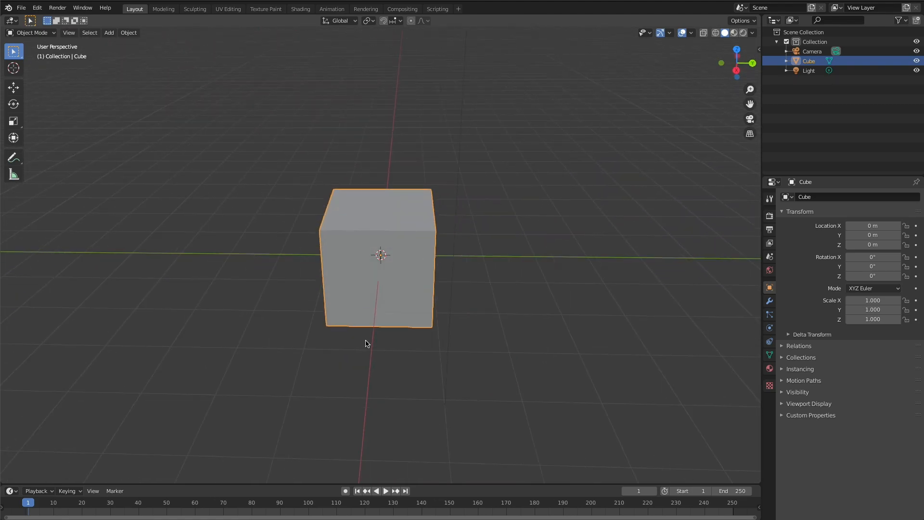
{"action": "scroll", "coordinate": [344, 354], "scroll_direction": "down", "scroll_amount": 1}
{"action": "scroll", "coordinate": [344, 353], "scroll_direction": "down", "scroll_amount": 1}
{"action": "middle_click_drag", "start_coordinate": [268, 334], "coordinate": [303, 327]}
{"action": "scroll", "coordinate": [303, 327], "scroll_direction": "up", "scroll_amount": 1}
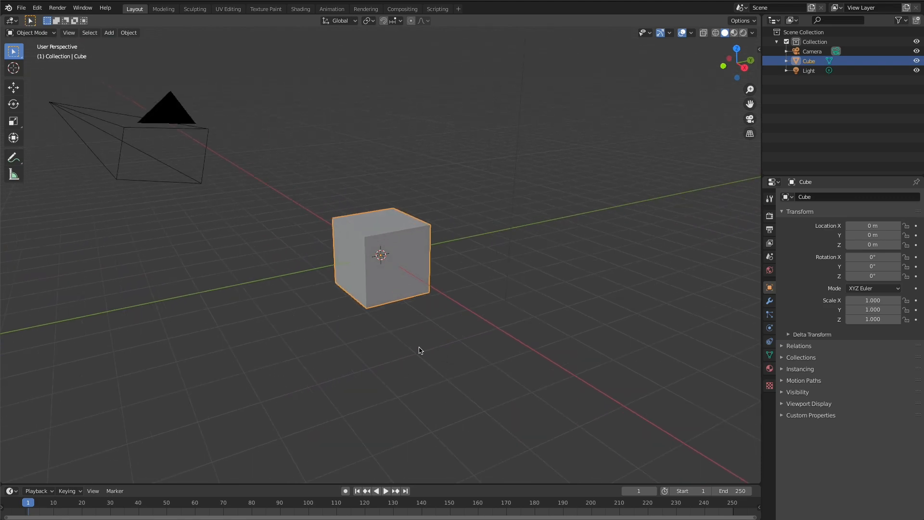
{"action": "scroll", "coordinate": [364, 307], "scroll_direction": "down", "scroll_amount": 1}
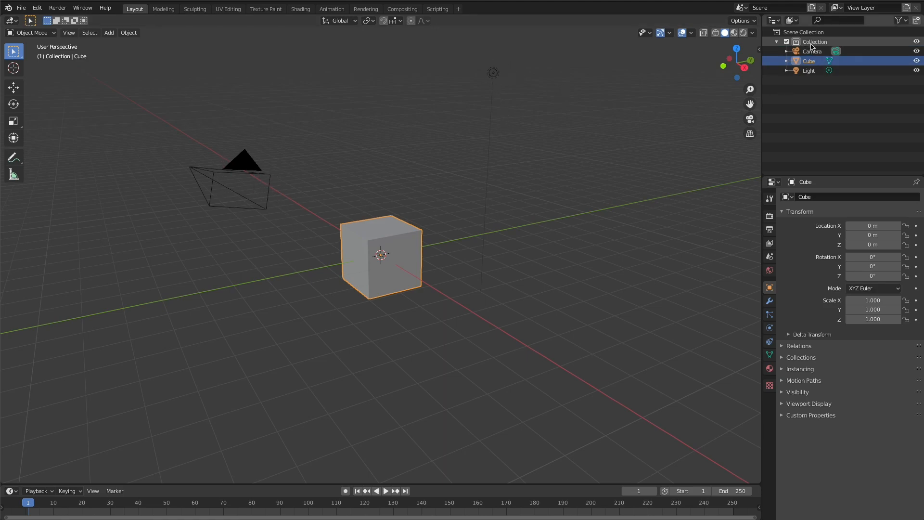
- Select the light, the cube and the camera in turn, ending with the cube selected
{"action": "left_click", "coordinate": [810, 72]}
{"action": "left_click", "coordinate": [810, 61]}
{"action": "left_click", "coordinate": [811, 51]}
{"action": "left_click", "coordinate": [810, 61]}
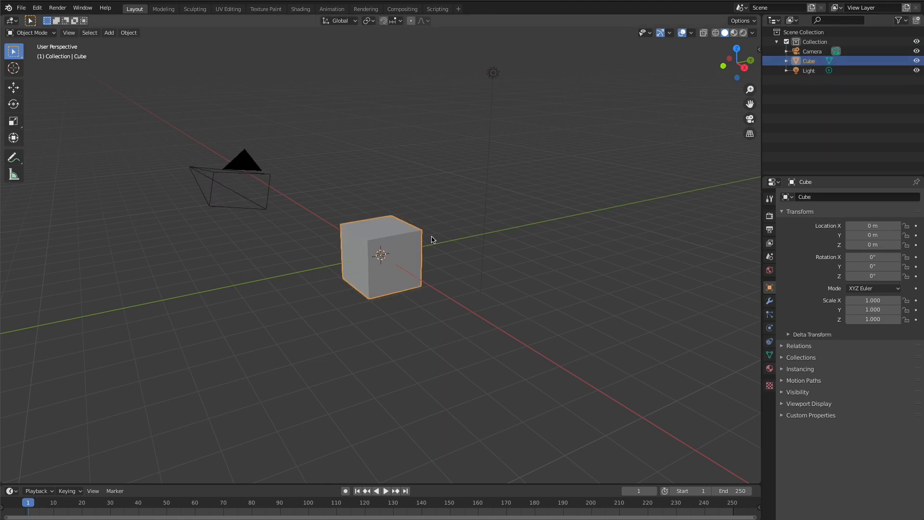
- Try moving the cube freely and constrained to the X, Y and Z axes, and cancel each move
{"action": "key", "text": "g"}
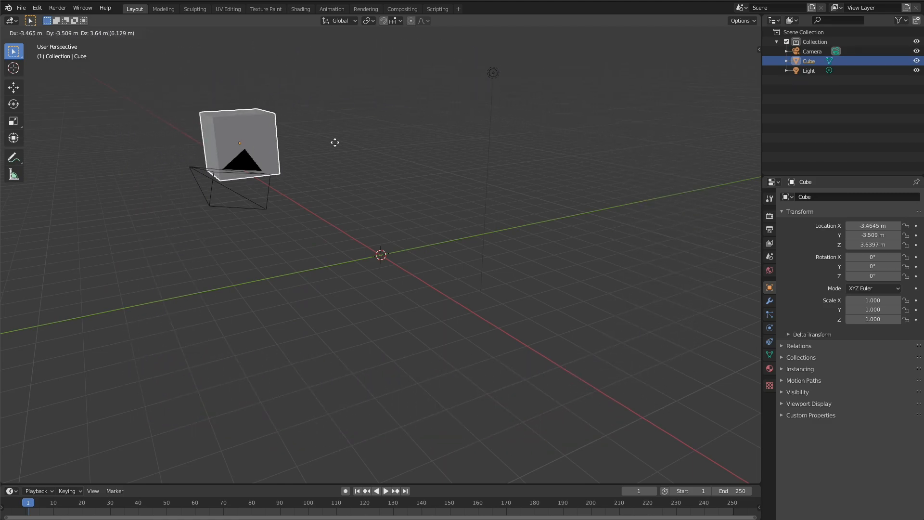
{"action": "key", "text": "Escape"}
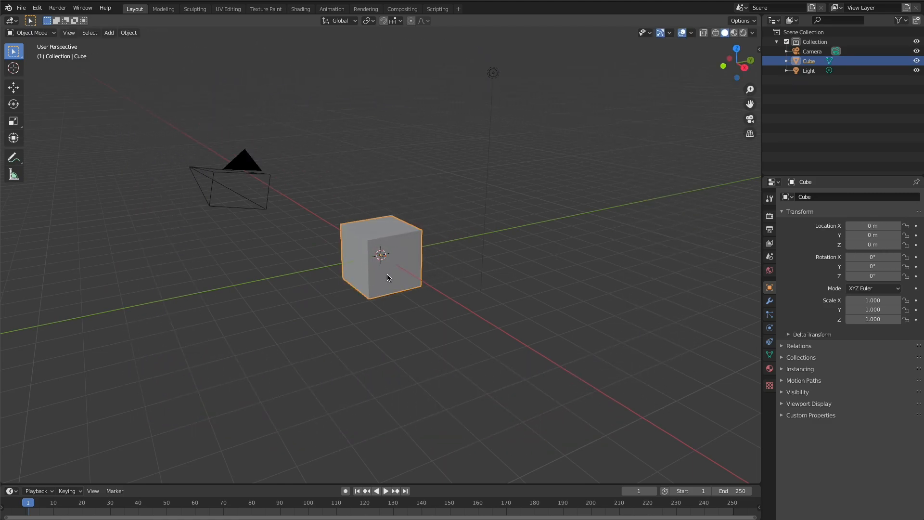
{"action": "key", "text": "g"}
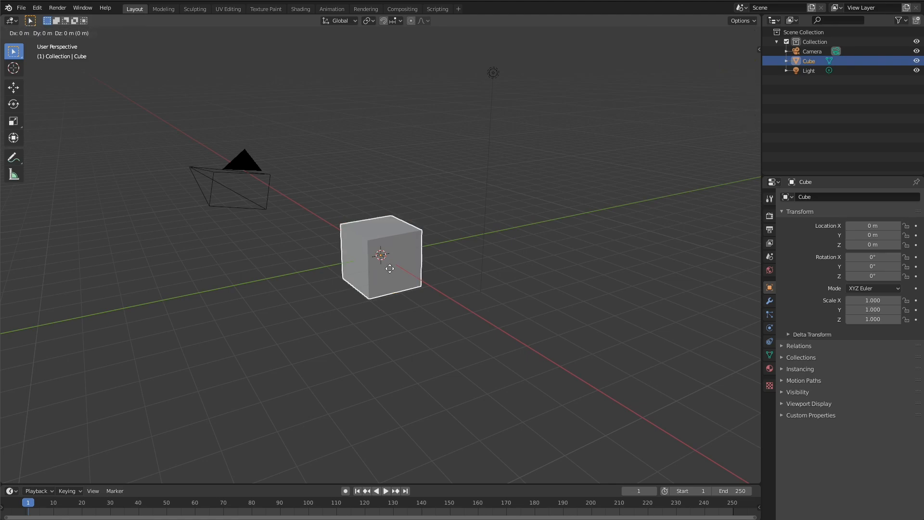
{"action": "key", "text": "x"}
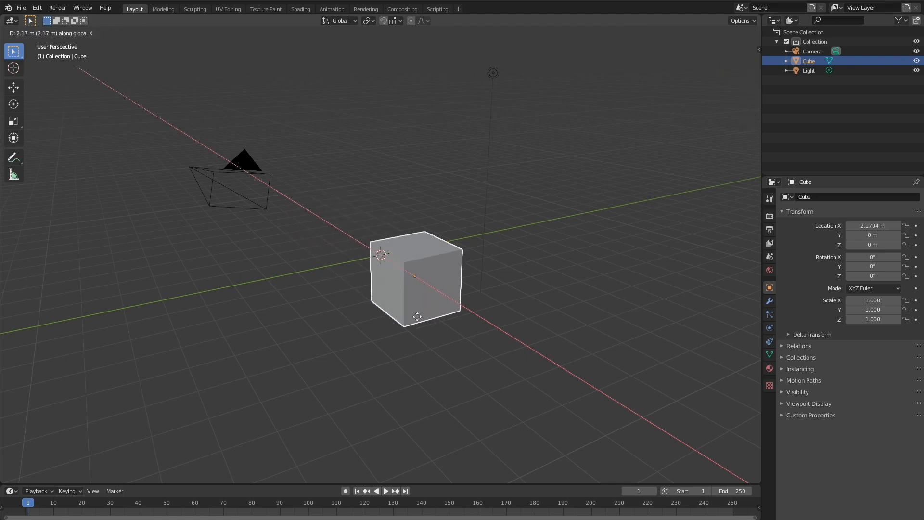
{"action": "key", "text": "y"}
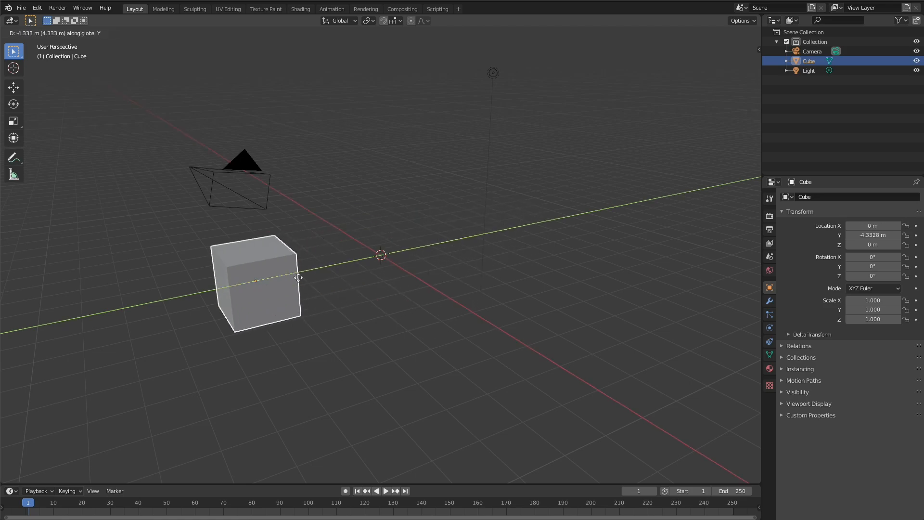
{"action": "key", "text": "z"}
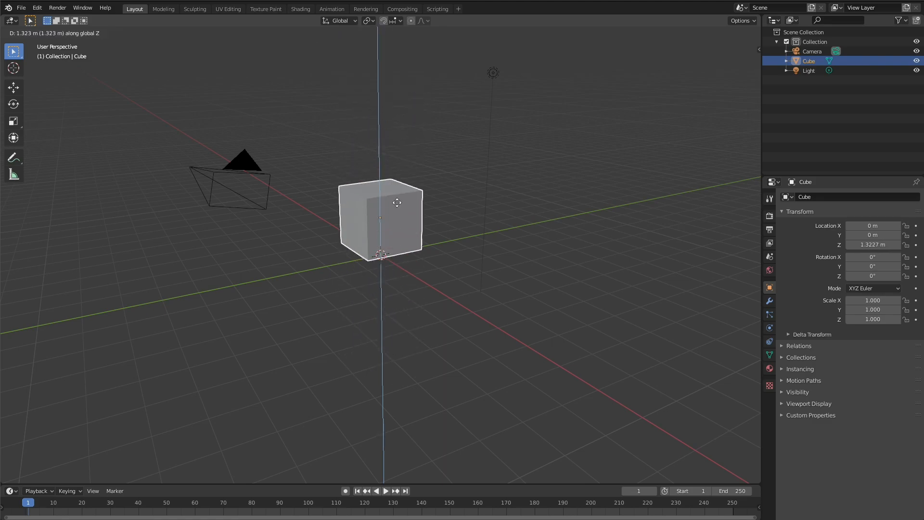
{"action": "key", "text": "Escape"}
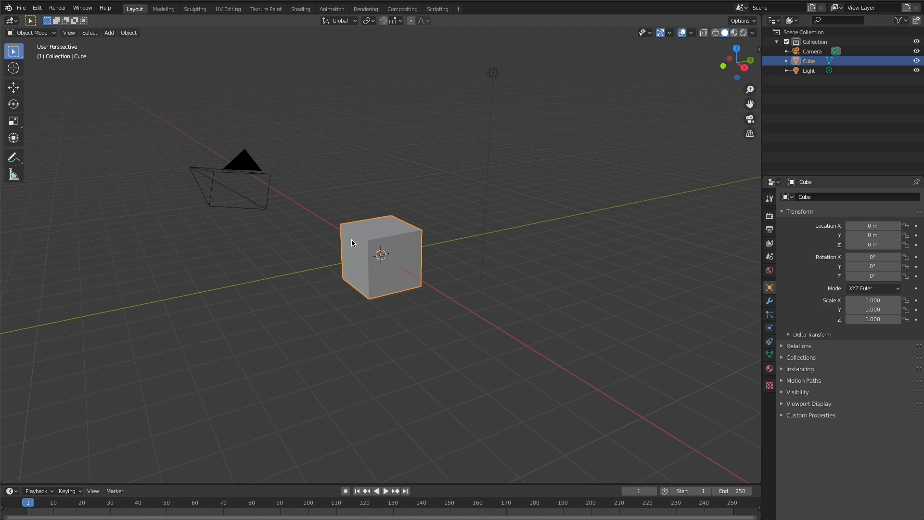
- Look through the scene camera and set the camera's lens type to Orthographic
{"action": "key", "text": "grave"}
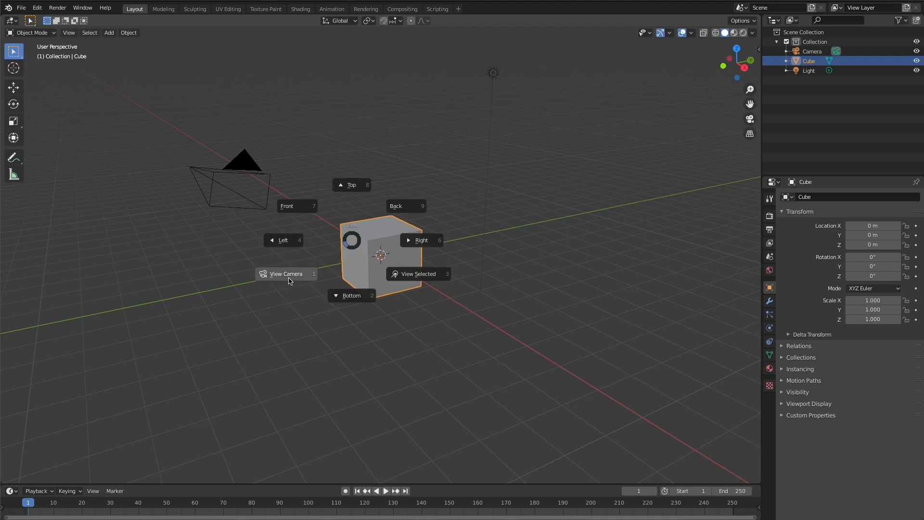
{"action": "left_click", "coordinate": [289, 282]}
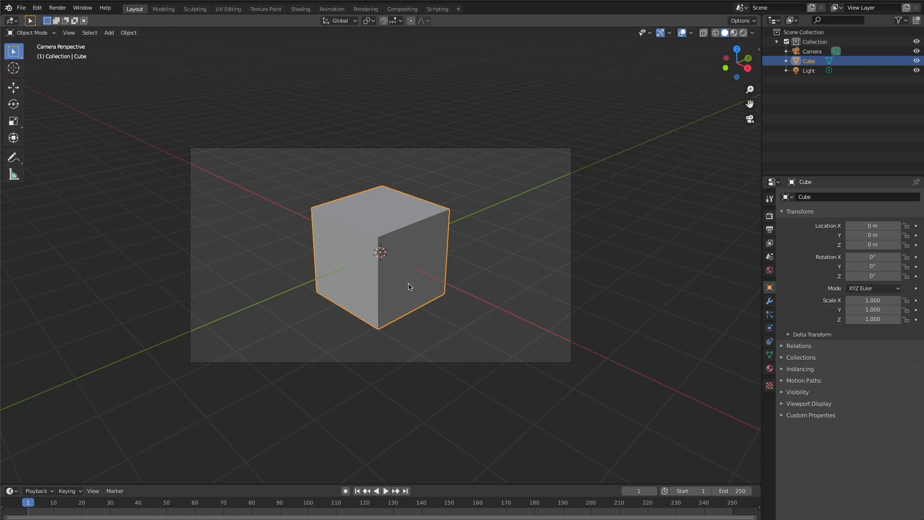
{"action": "left_click", "coordinate": [812, 53]}
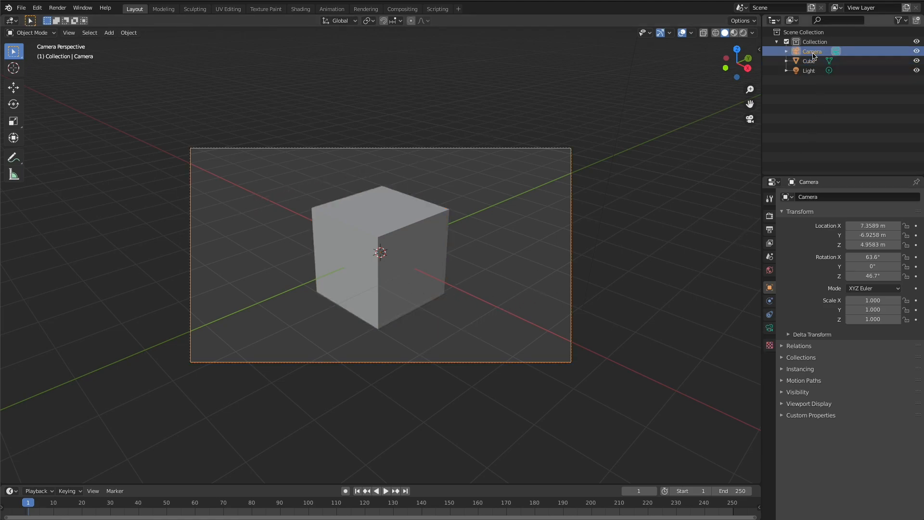
{"action": "left_click", "coordinate": [770, 328]}
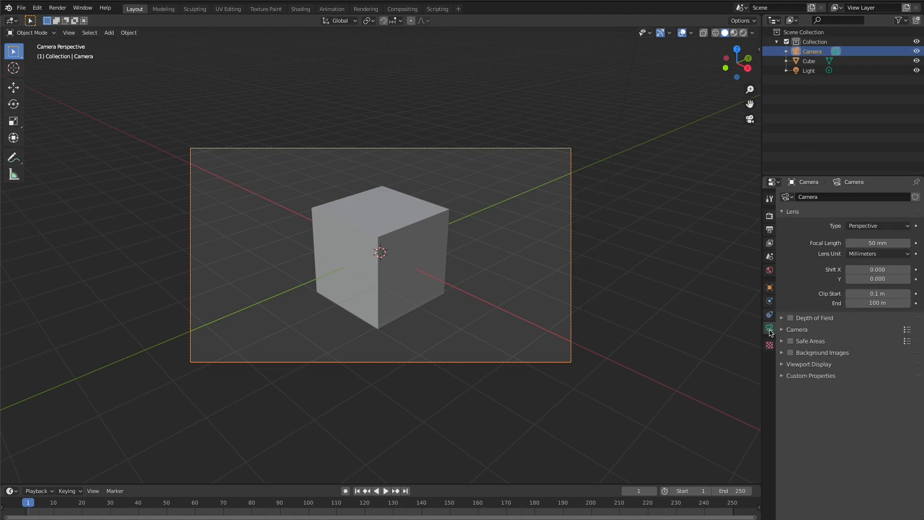
{"action": "left_click", "coordinate": [890, 228]}
{"action": "left_click", "coordinate": [891, 245]}
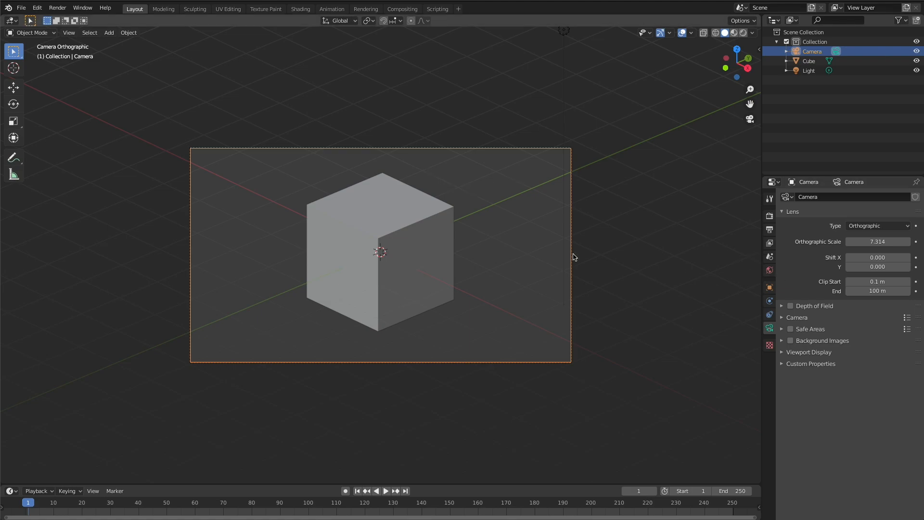
- Shift the camera's X location to 7.7589 m and set its X rotation to 54.736°
{"action": "left_click", "coordinate": [770, 288]}
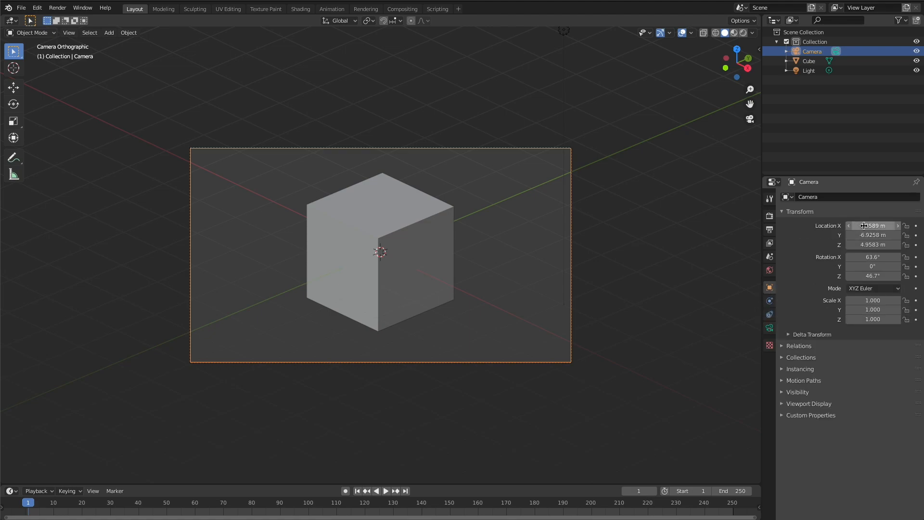
{"action": "mouse_move", "coordinate": [869, 226]}
{"action": "left_mouse_down"}
{"action": "mouse_move", "coordinate": [856, 226]}
{"action": "mouse_move", "coordinate": [869, 226]}
{"action": "left_mouse_up"}
{"action": "left_click", "coordinate": [872, 257]}
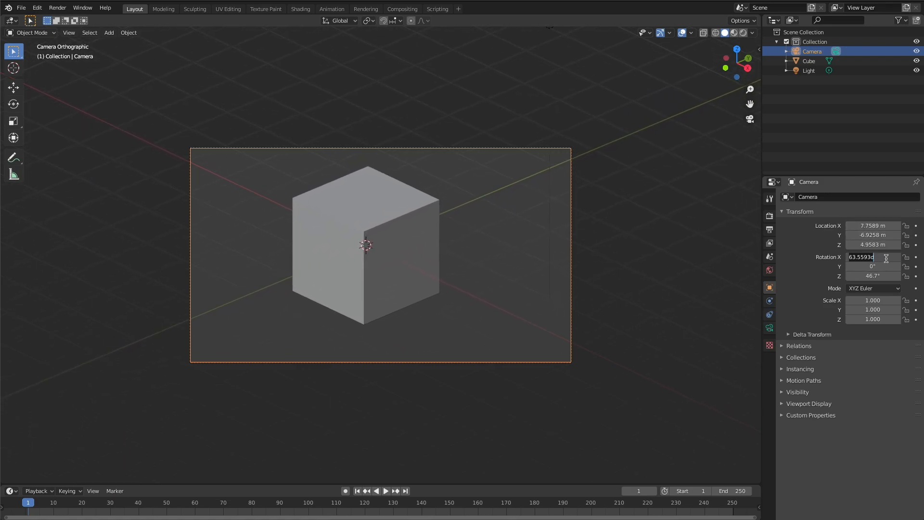
{"action": "key", "text": "Left"}
{"action": "key", "text": "shift+Right"}
{"action": "key", "text": "shift+Right"}
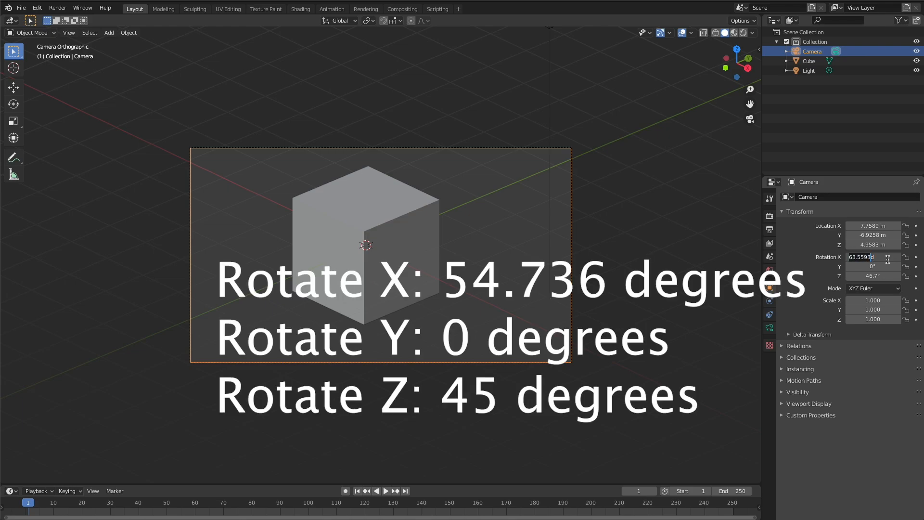
{"action": "type", "text": "54.7"}
{"action": "key", "text": "Return"}
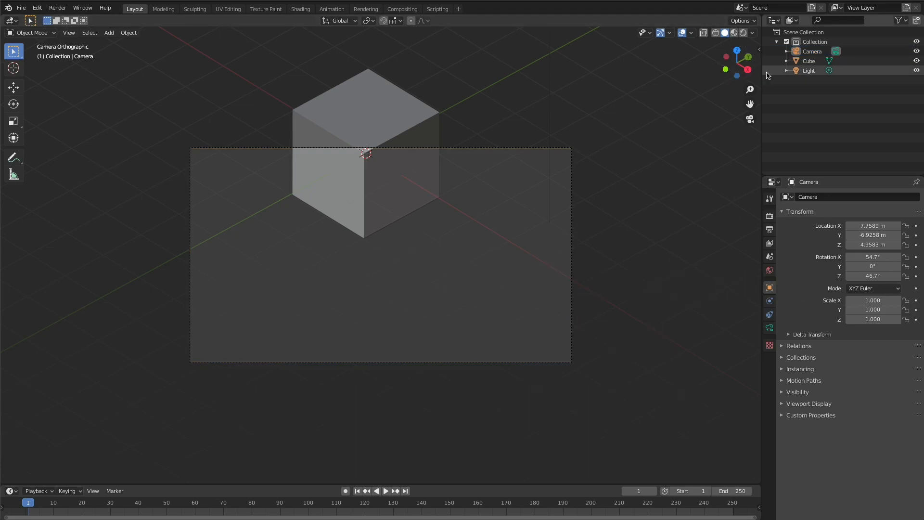
- Centre the cube in the frame by moving the camera to about X 6.75, Y -6.4, Z 6.51 m, and render the image
{"action": "key", "text": "g"}
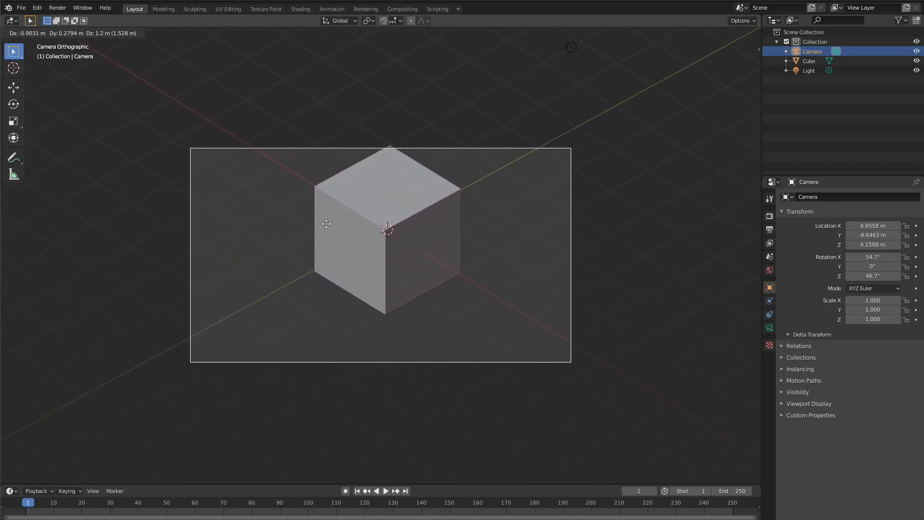
{"action": "left_click", "coordinate": [330, 201]}
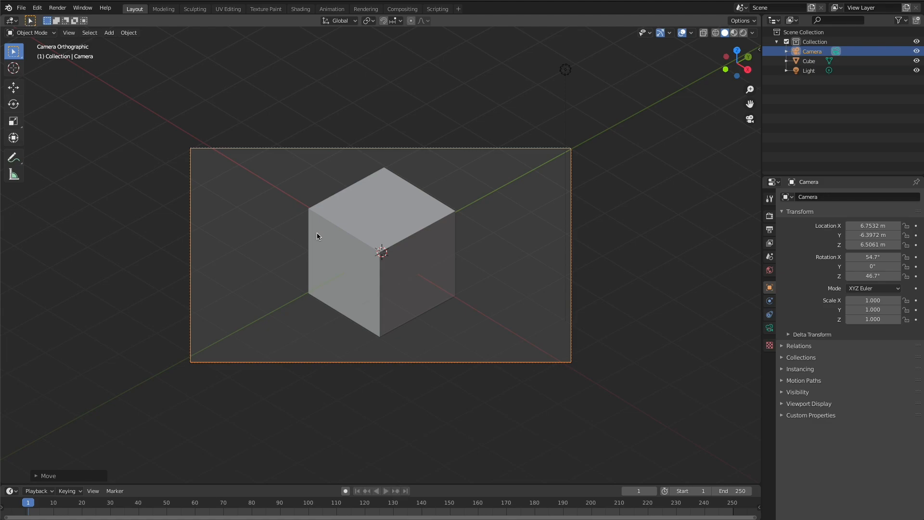
{"action": "key", "text": "F12"}
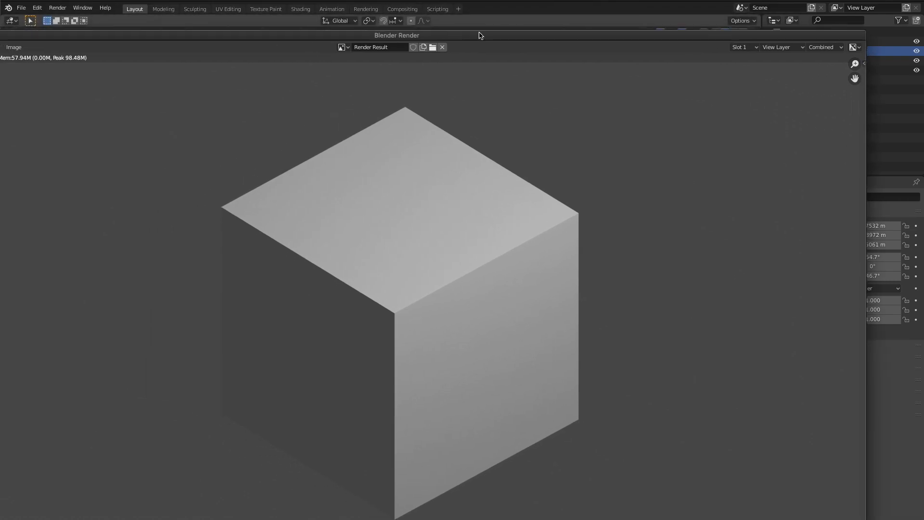
{"action": "left_click_drag", "start_coordinate": [478, 36], "coordinate": [539, 1]}
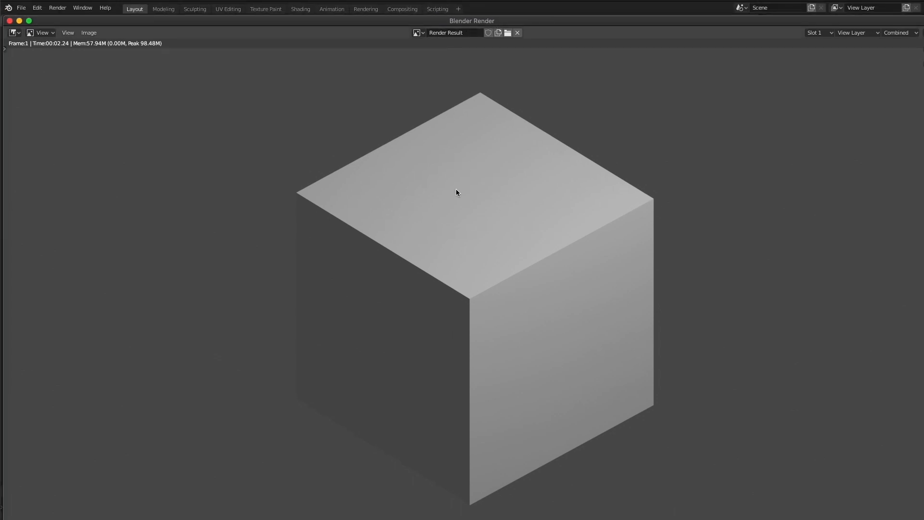
{"action": "left_click", "coordinate": [10, 21]}
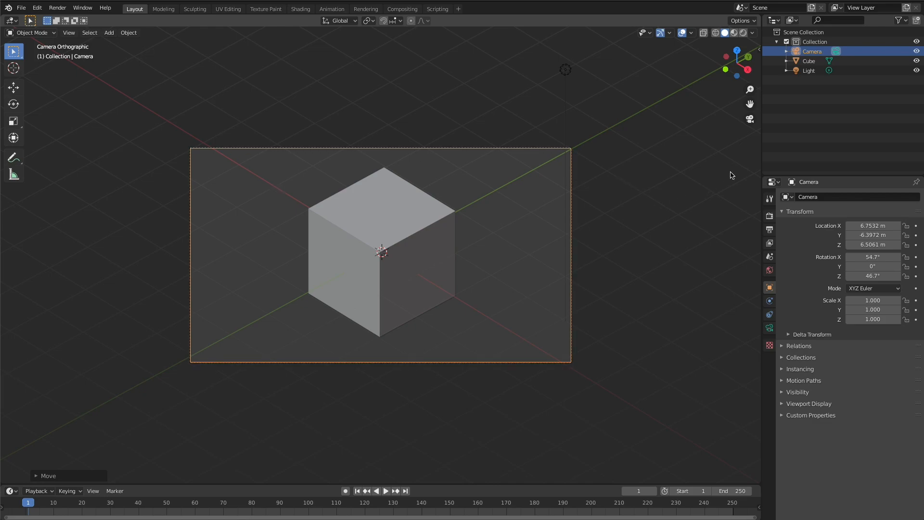
- Change the render engine to Cycles and render the image from the camera again
{"action": "left_click", "coordinate": [769, 217]}
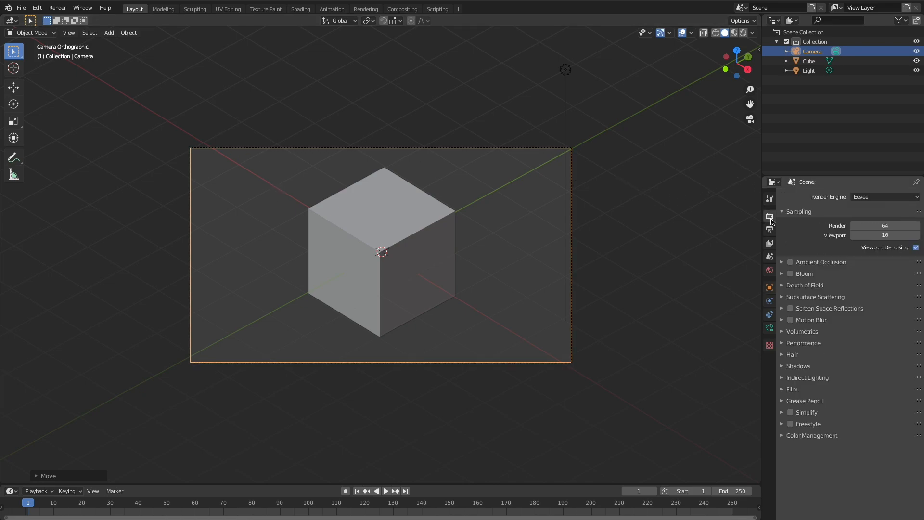
{"action": "left_click", "coordinate": [865, 197]}
{"action": "left_click", "coordinate": [883, 229]}
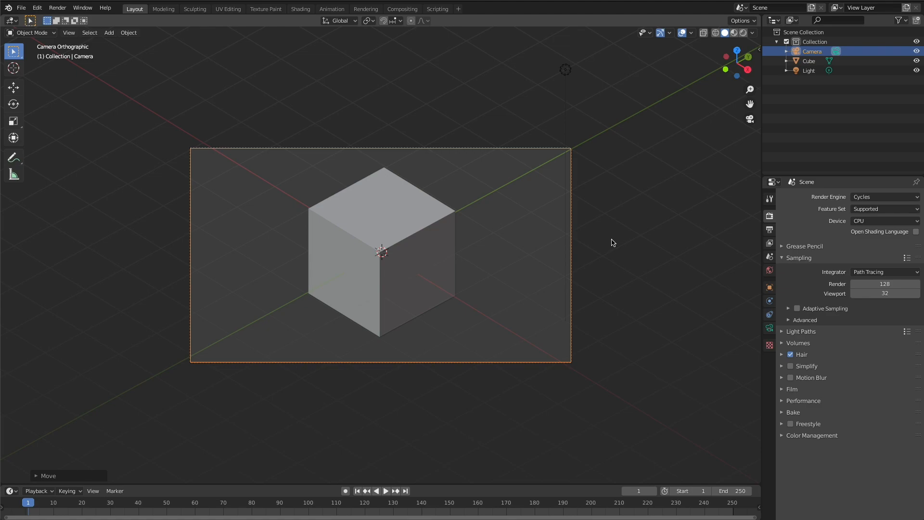
{"action": "key", "text": "F12"}
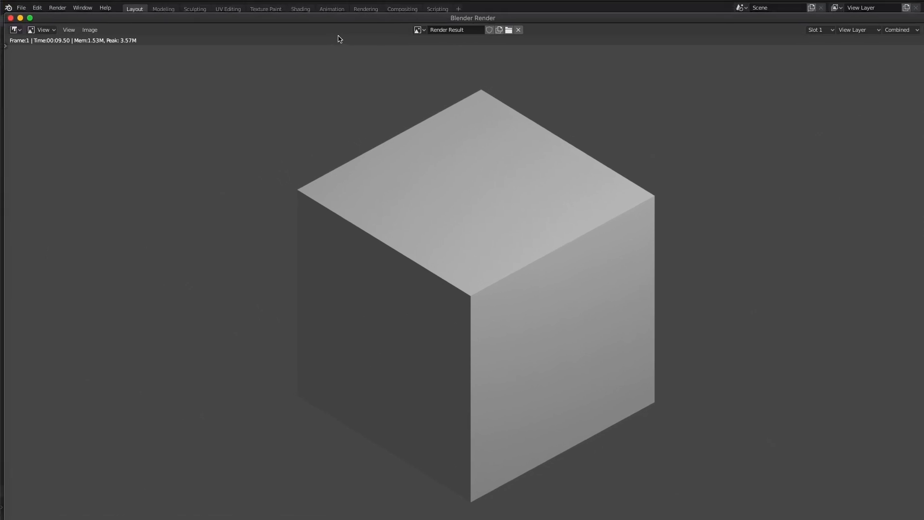
- Close the render result and enable the Transparent film option for the Cycles render
{"action": "left_click_drag", "start_coordinate": [338, 36], "coordinate": [353, 55]}
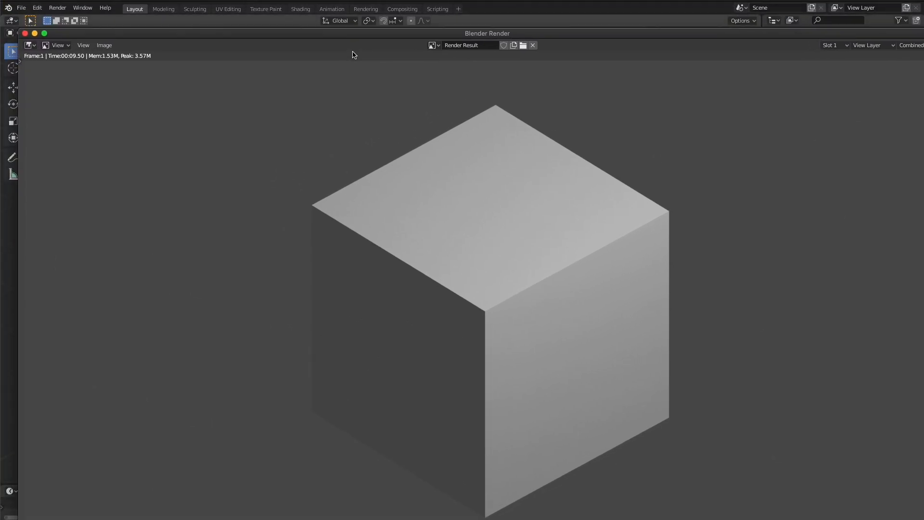
{"action": "left_click", "coordinate": [25, 33]}
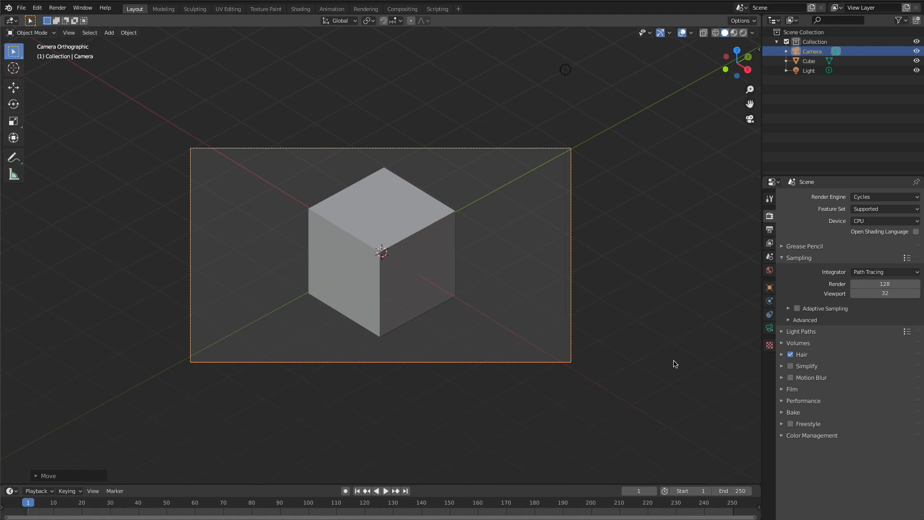
{"action": "left_click", "coordinate": [782, 390]}
{"action": "scroll", "coordinate": [787, 399], "scroll_direction": "down", "scroll_amount": 1}
{"action": "left_click", "coordinate": [796, 441]}
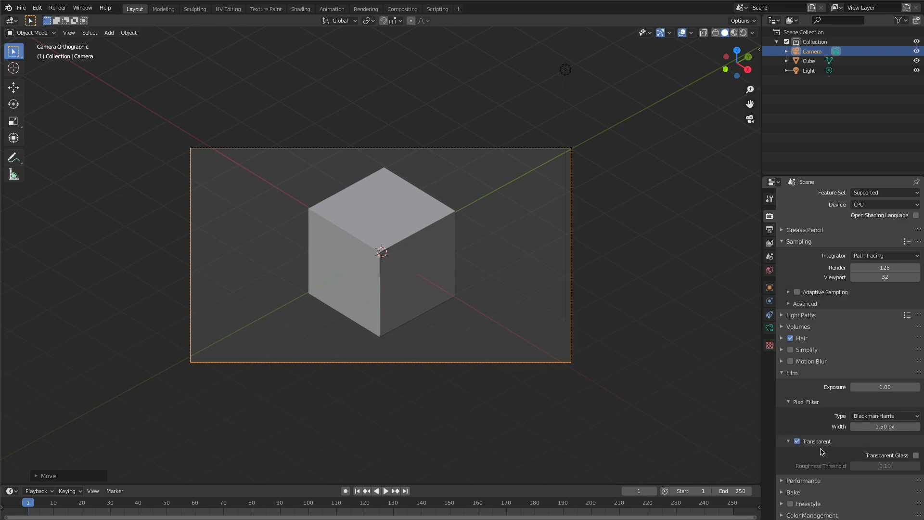
{"action": "left_click", "coordinate": [769, 328]}
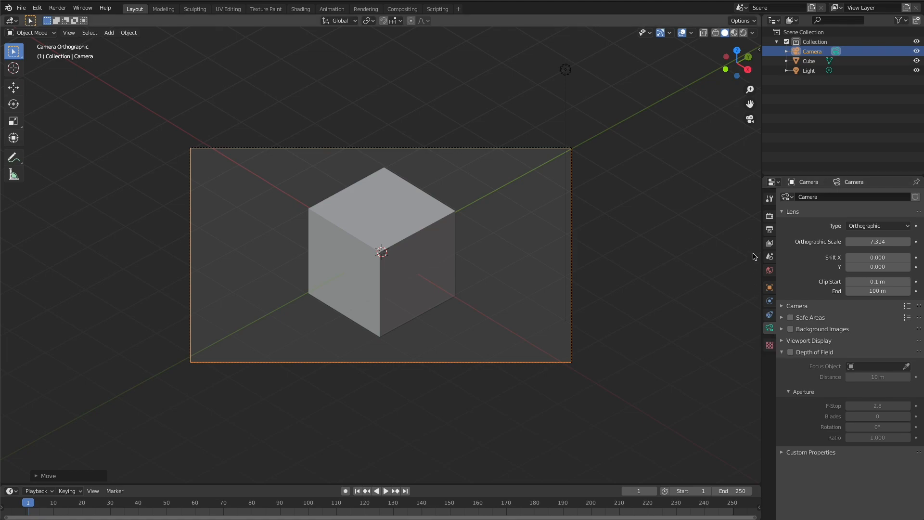
{"action": "left_click", "coordinate": [769, 199]}
{"action": "left_click", "coordinate": [769, 214]}
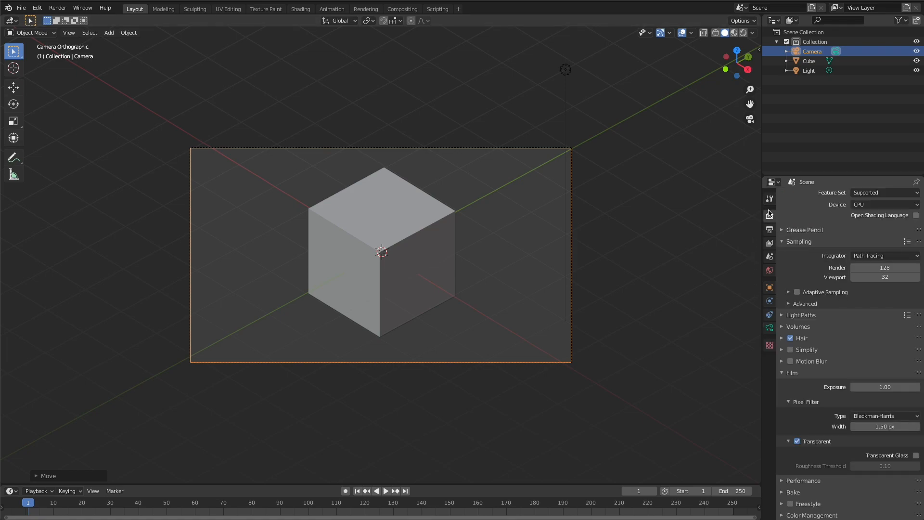
{"action": "left_click", "coordinate": [770, 231]}
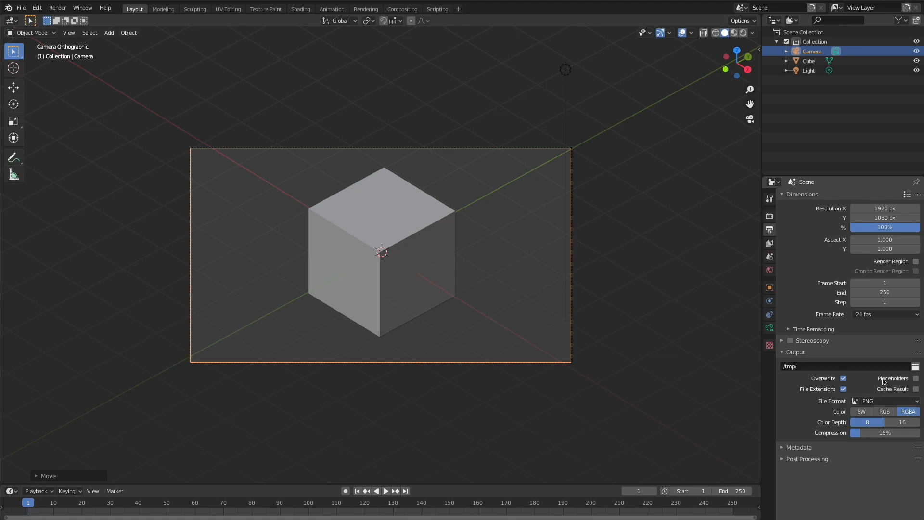
{"action": "left_click", "coordinate": [769, 327]}
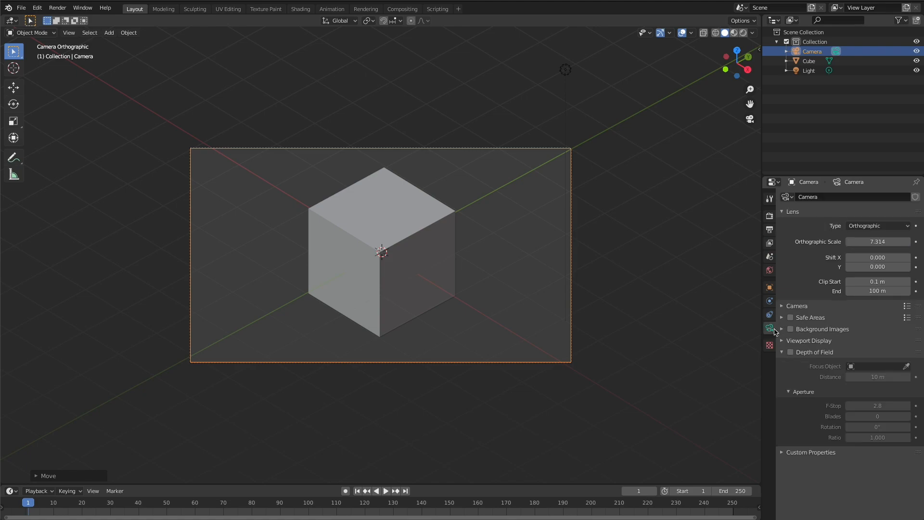
{"action": "left_click", "coordinate": [768, 217]}
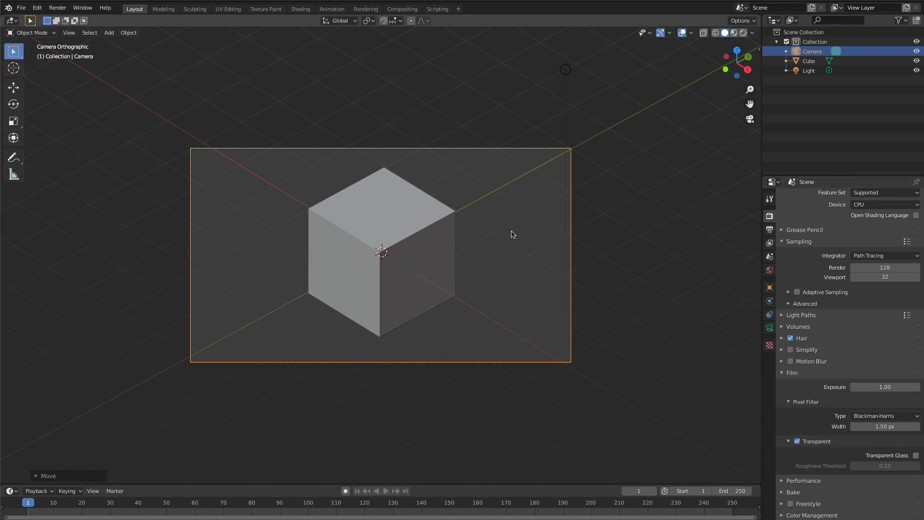
- Render the cube from the camera again and save the image as untitled.png in the recently used isometric project folder
{"action": "key", "text": "F12"}
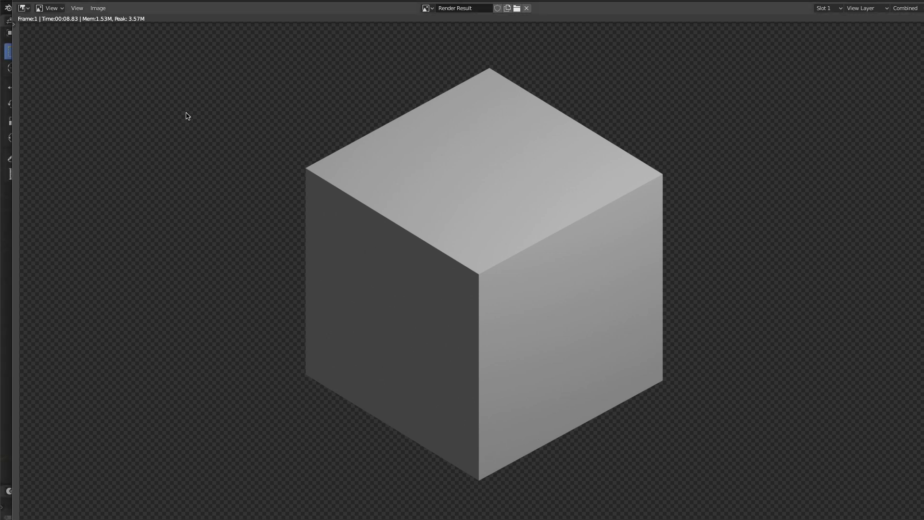
{"action": "left_click", "coordinate": [97, 8]}
{"action": "mouse_move", "coordinate": [83, 11]}
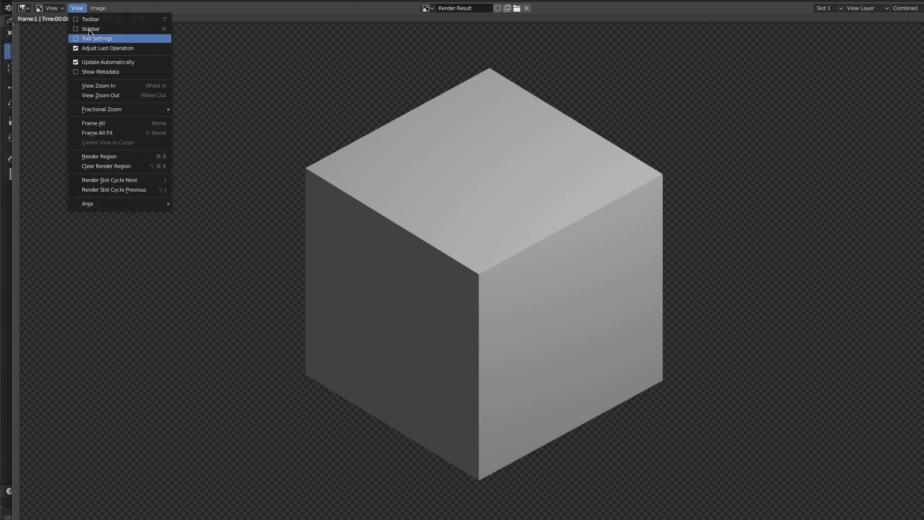
{"action": "left_click", "coordinate": [97, 8]}
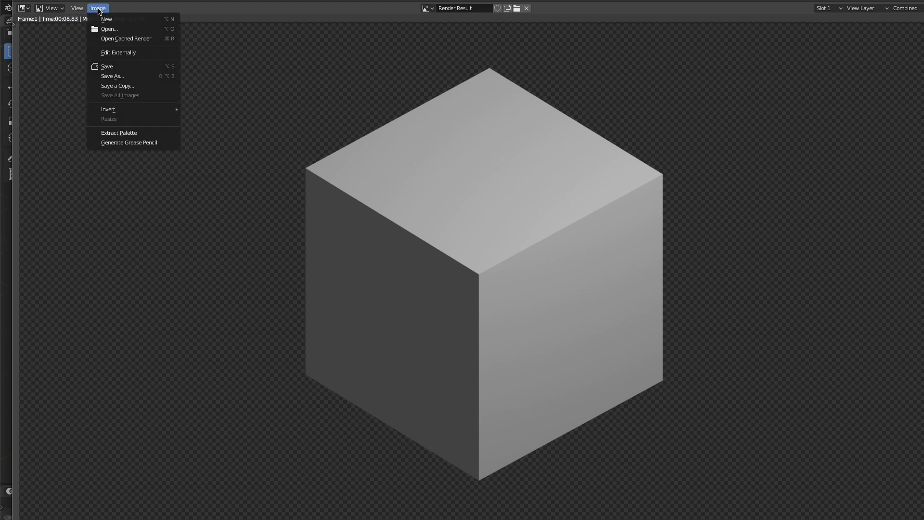
{"action": "left_click", "coordinate": [130, 77]}
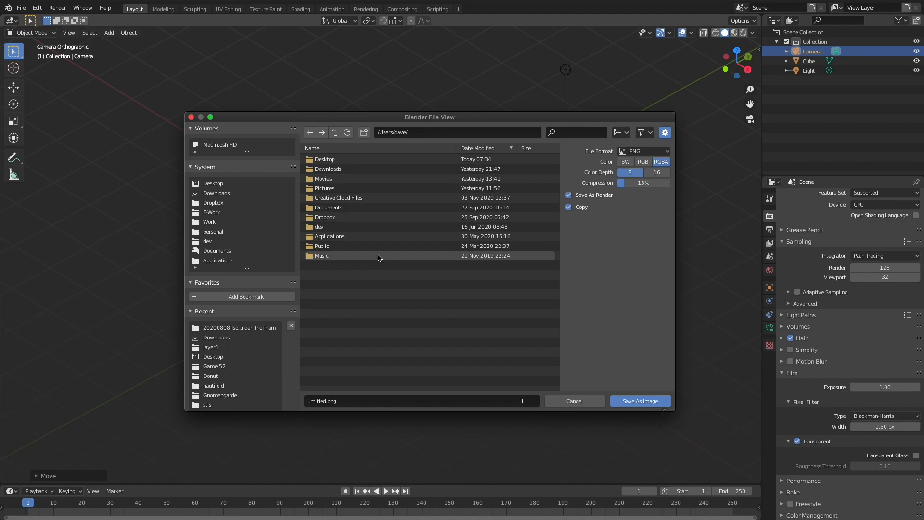
{"action": "left_click", "coordinate": [254, 330]}
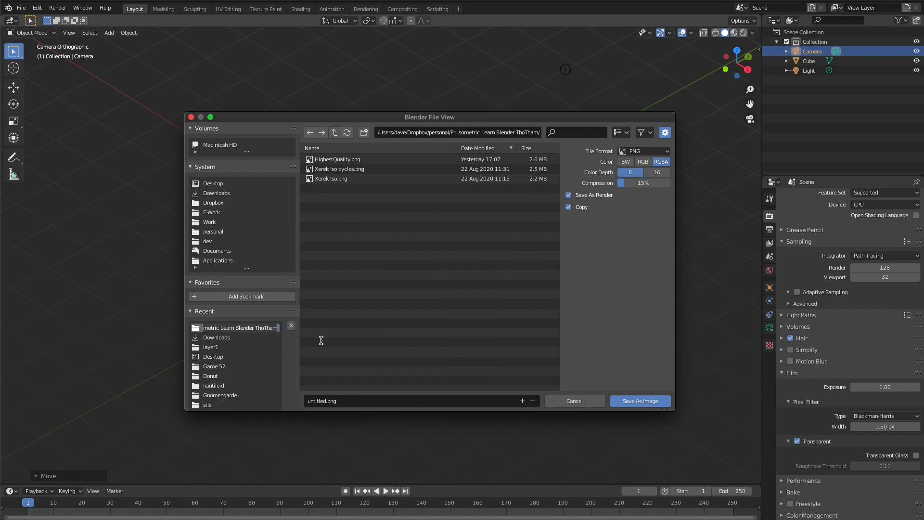
{"action": "left_click", "coordinate": [655, 402]}
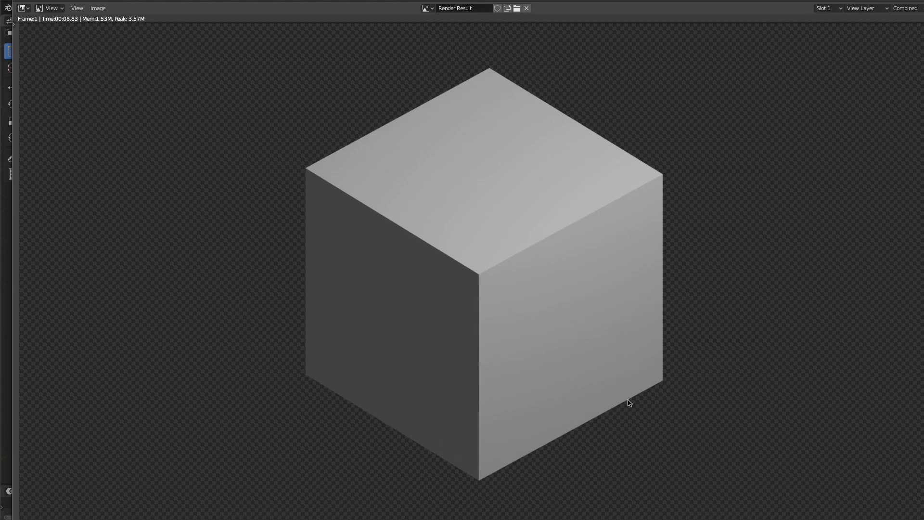
- Open Photoshop, place the saved untitled.png render in a new document and hide the white Background layer
{"action": "key", "text": "super+space"}
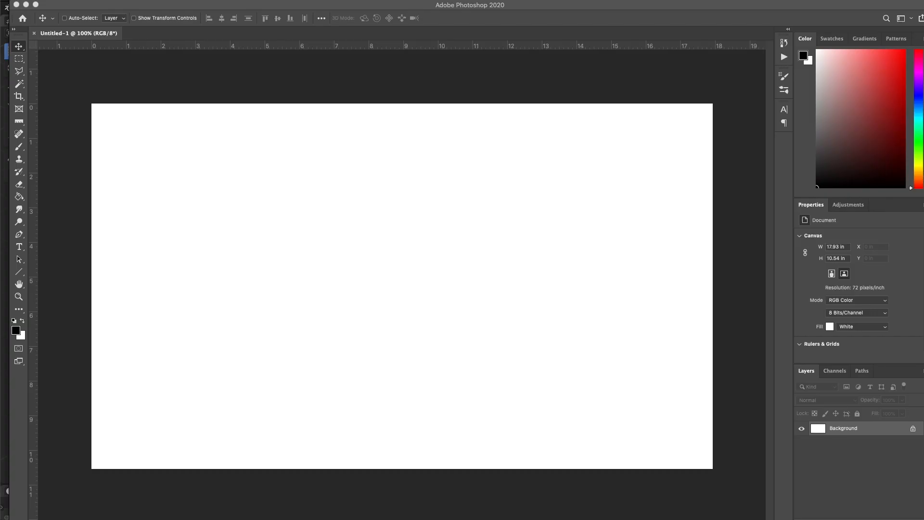
{"action": "left_click_drag", "start_coordinate": [649, 239], "coordinate": [652, 253]}
{"action": "mouse_move", "coordinate": [463, 314]}
{"action": "left_mouse_down"}
{"action": "mouse_move", "coordinate": [458, 303]}
{"action": "mouse_move", "coordinate": [479, 317]}
{"action": "mouse_move", "coordinate": [467, 302]}
{"action": "left_mouse_up"}
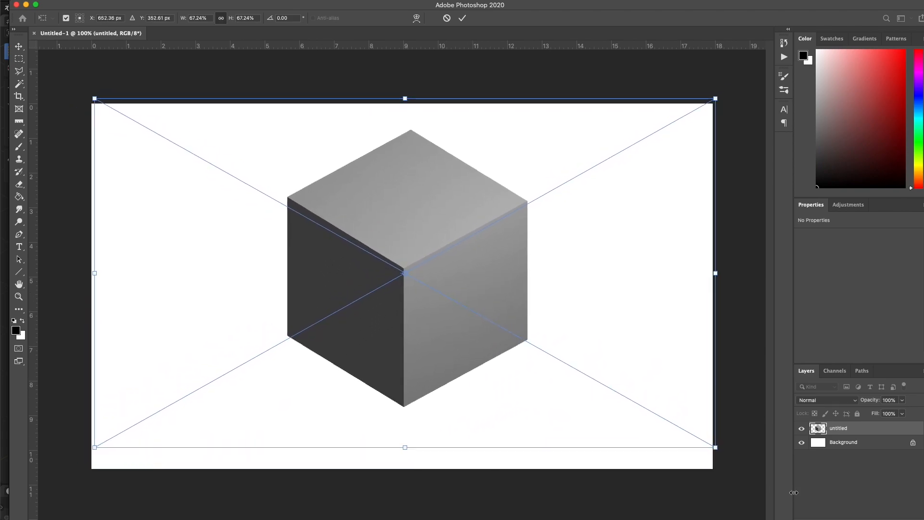
{"action": "left_click", "coordinate": [801, 442]}
- Commit the placed render and measure the angle of the right face's lower edge with the Ruler tool
{"action": "left_click_drag", "start_coordinate": [486, 241], "coordinate": [468, 256]}
{"action": "left_click", "coordinate": [460, 398], "text": "super"}
{"action": "left_click", "coordinate": [460, 397], "text": "super"}
{"action": "left_click", "coordinate": [459, 392], "text": "super"}
{"action": "left_click", "coordinate": [434, 382], "text": "super"}
{"action": "left_click", "coordinate": [433, 382], "text": "alt"}
{"action": "left_click_drag", "start_coordinate": [442, 388], "coordinate": [378, 324]}
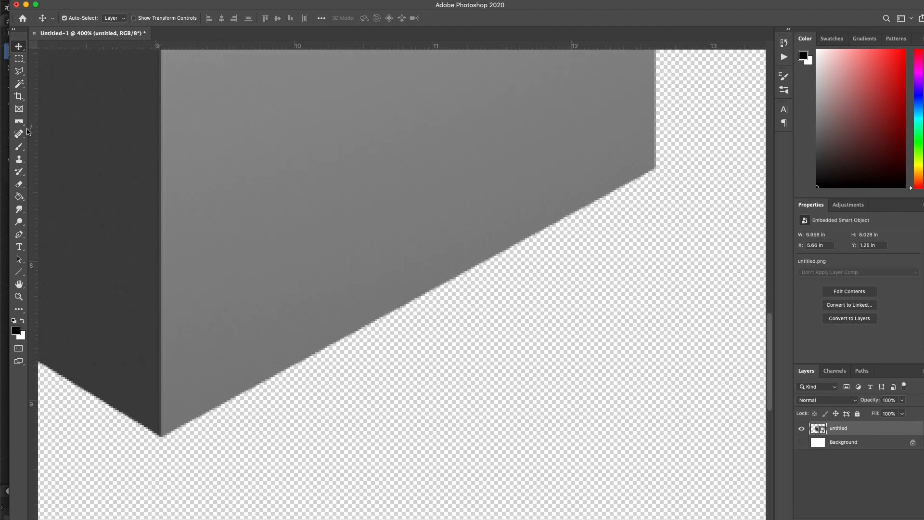
{"action": "left_click", "coordinate": [19, 122]}
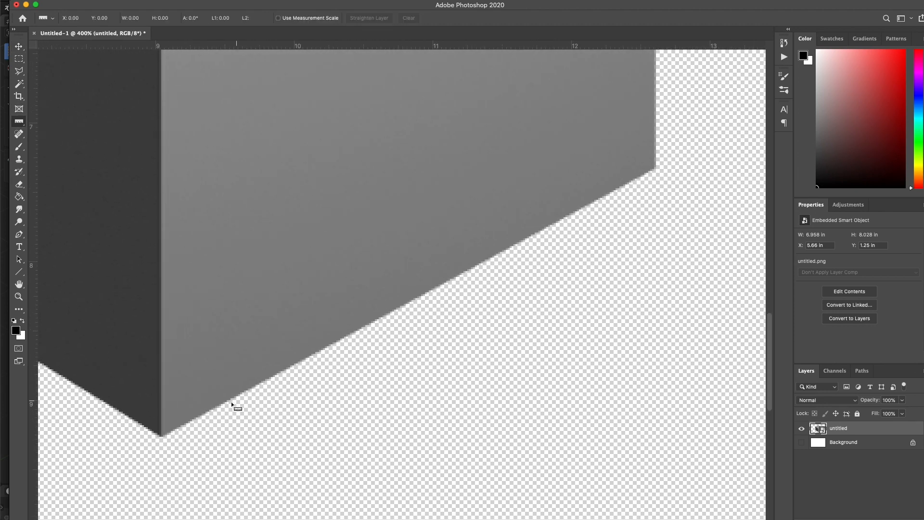
{"action": "mouse_move", "coordinate": [162, 436]}
{"action": "left_mouse_down"}
{"action": "mouse_move", "coordinate": [582, 330]}
{"action": "mouse_move", "coordinate": [663, 201]}
{"action": "mouse_move", "coordinate": [655, 167]}
{"action": "left_mouse_up"}
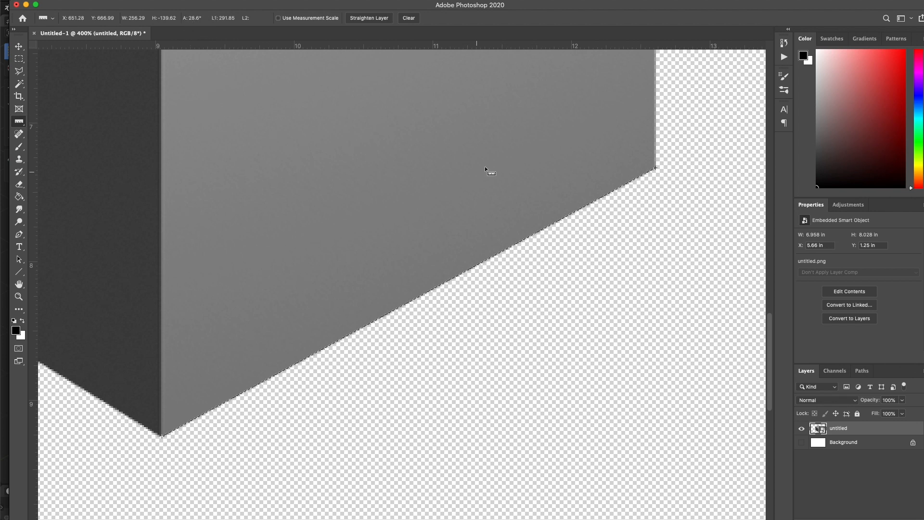
- Measure the angles of the right face's upper edge and of the top face's rear right edge
{"action": "left_click_drag", "start_coordinate": [500, 159], "coordinate": [486, 487]}
{"action": "scroll", "coordinate": [486, 487], "scroll_direction": "up", "scroll_amount": 10}
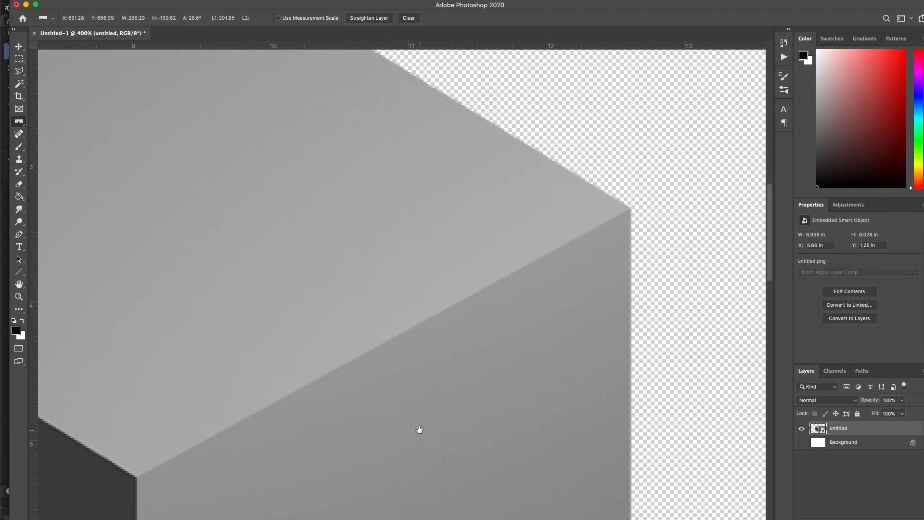
{"action": "mouse_move", "coordinate": [136, 477]}
{"action": "left_mouse_down"}
{"action": "mouse_move", "coordinate": [549, 289]}
{"action": "mouse_move", "coordinate": [630, 209]}
{"action": "left_mouse_up"}
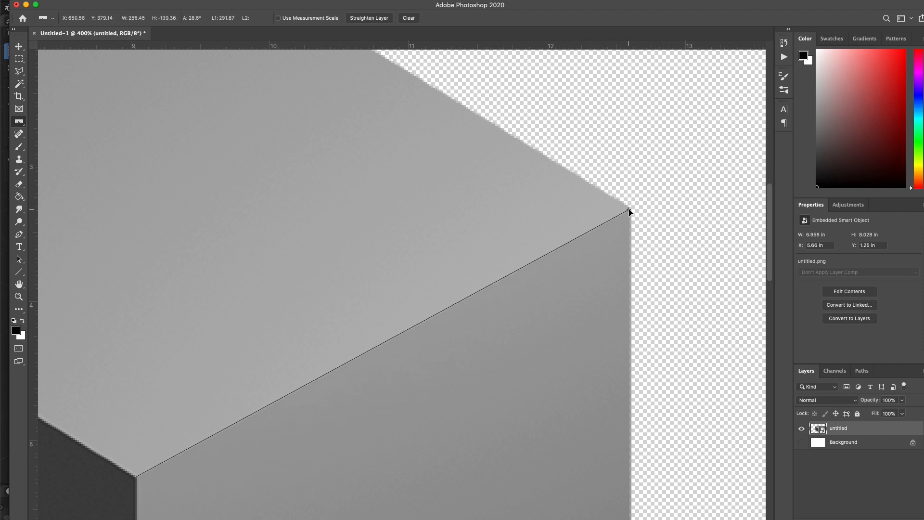
{"action": "scroll", "coordinate": [350, 363], "scroll_direction": "up", "scroll_amount": 6}
{"action": "mouse_move", "coordinate": [168, 105]}
{"action": "left_mouse_down"}
{"action": "mouse_move", "coordinate": [344, 229]}
{"action": "mouse_move", "coordinate": [641, 406]}
{"action": "mouse_move", "coordinate": [632, 390]}
{"action": "left_mouse_up"}
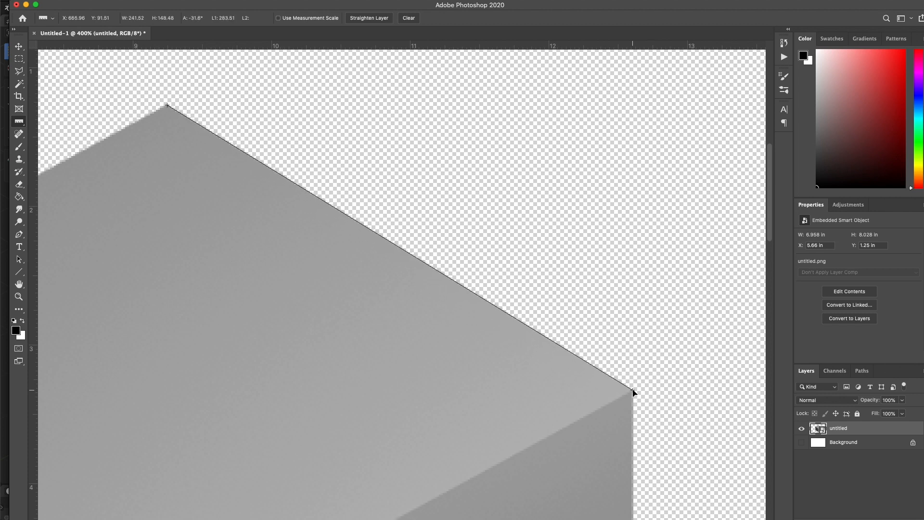
{"action": "left_click", "coordinate": [455, 381], "text": "alt"}
{"action": "left_click", "coordinate": [455, 381], "text": "alt"}
{"action": "left_click_drag", "start_coordinate": [363, 378], "coordinate": [507, 276]}
- Switch to Hero Forge in the browser and examine the default miniature from several viewing angles
{"action": "key", "text": "super+Tab"}
{"action": "key", "text": "super+Tab"}
{"action": "left_click", "coordinate": [441, 345]}
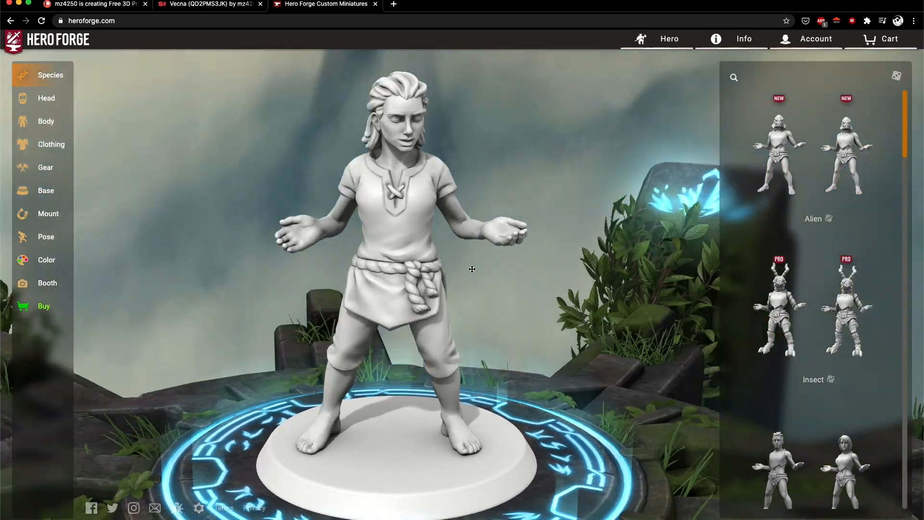
{"action": "left_click_drag", "start_coordinate": [471, 269], "coordinate": [525, 265]}
{"action": "left_click_drag", "start_coordinate": [343, 248], "coordinate": [319, 284]}
{"action": "left_click_drag", "start_coordinate": [457, 350], "coordinate": [296, 318]}
{"action": "left_click_drag", "start_coordinate": [346, 299], "coordinate": [415, 325]}
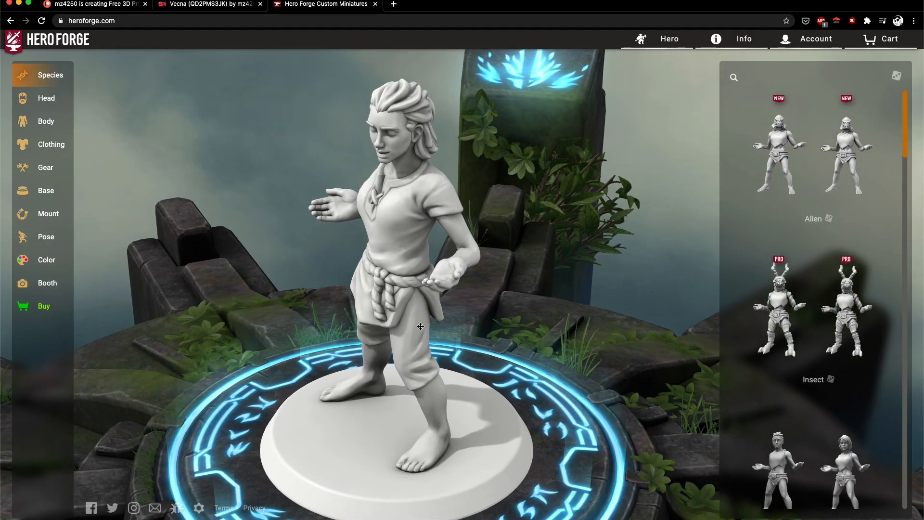
{"action": "left_click_drag", "start_coordinate": [362, 298], "coordinate": [405, 292]}
{"action": "left_click_drag", "start_coordinate": [405, 260], "coordinate": [417, 266]}
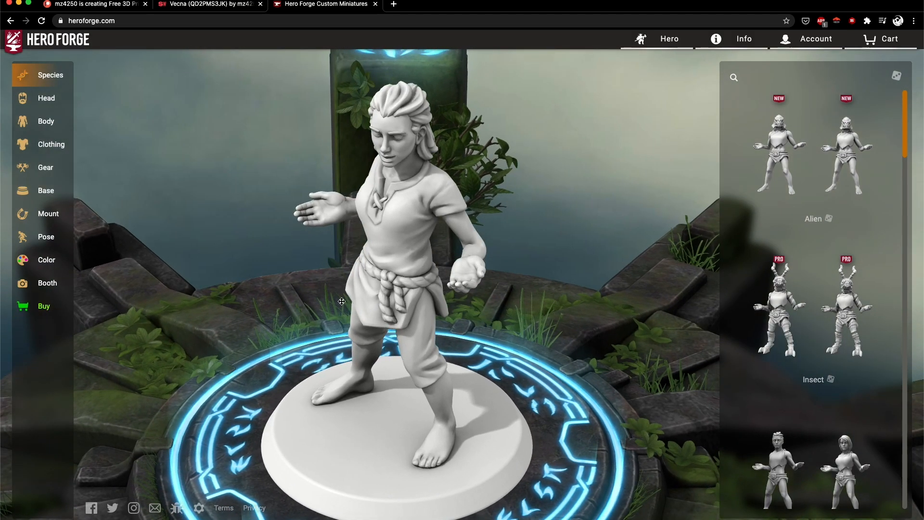
{"action": "left_click_drag", "start_coordinate": [348, 307], "coordinate": [421, 315]}
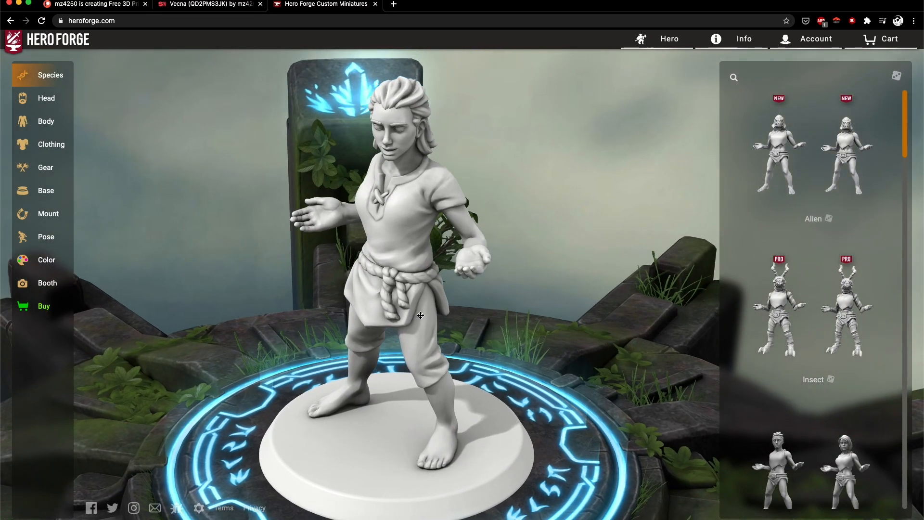
- Open Hero Forge's screenshot booth in Token mode and apply the second Isometric camera preset
{"action": "left_click", "coordinate": [666, 43]}
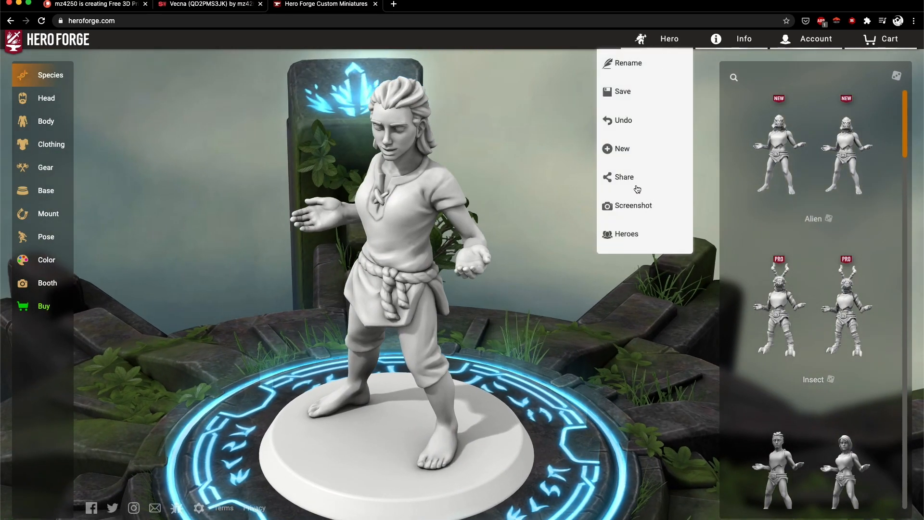
{"action": "left_click", "coordinate": [647, 210]}
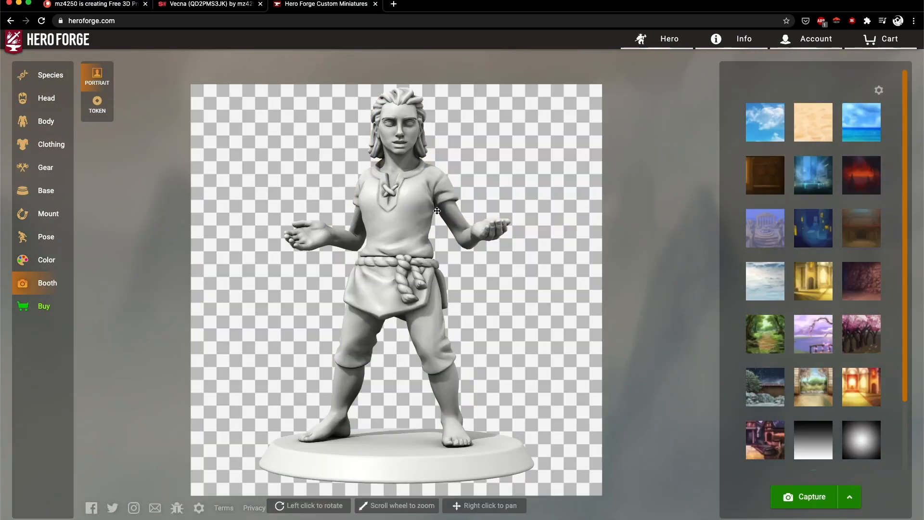
{"action": "mouse_move", "coordinate": [438, 207]}
{"action": "left_mouse_down"}
{"action": "mouse_move", "coordinate": [401, 232]}
{"action": "mouse_move", "coordinate": [523, 338]}
{"action": "left_mouse_up"}
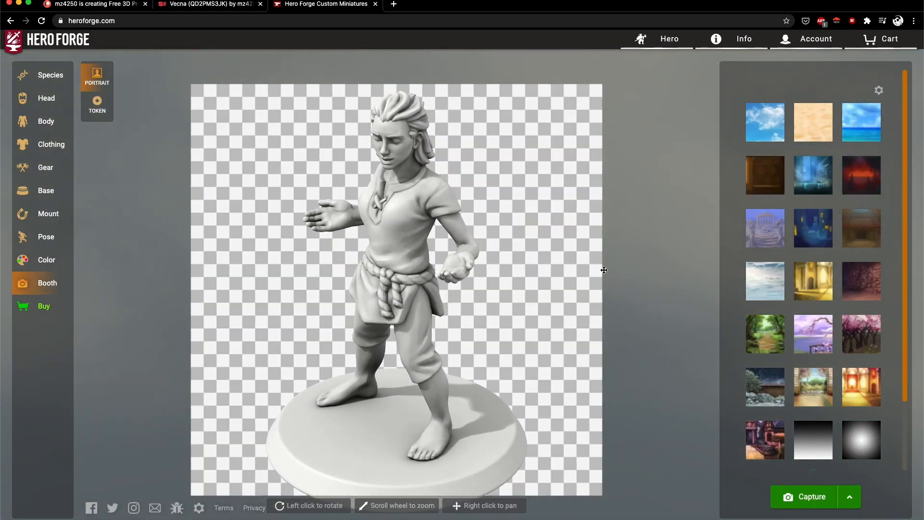
{"action": "left_click", "coordinate": [96, 102]}
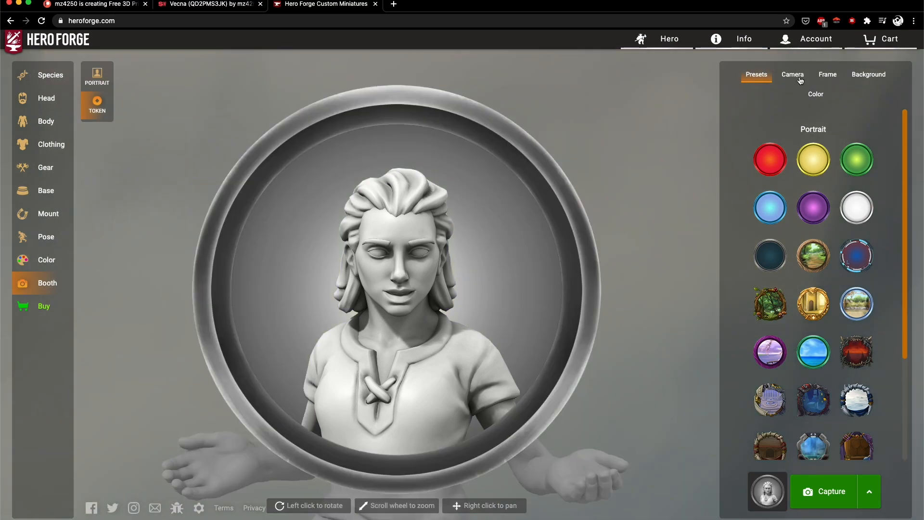
{"action": "left_click", "coordinate": [798, 79]}
{"action": "left_click", "coordinate": [812, 315]}
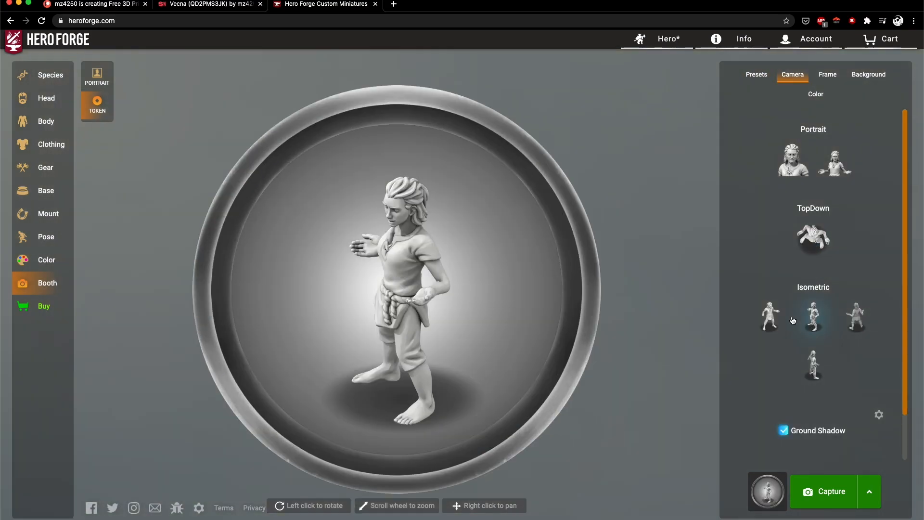
- Apply the empty transparent token preset, restore the second Isometric camera view and turn the figure to face slightly more forward
{"action": "left_click", "coordinate": [758, 77]}
{"action": "scroll", "coordinate": [813, 308], "scroll_direction": "down", "scroll_amount": 5}
{"action": "left_click", "coordinate": [856, 401]}
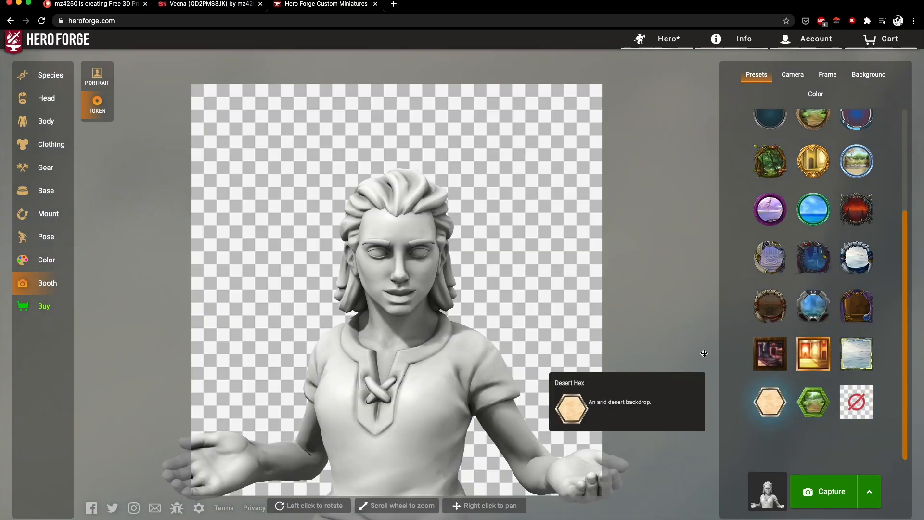
{"action": "left_click", "coordinate": [792, 75]}
{"action": "left_click", "coordinate": [813, 315]}
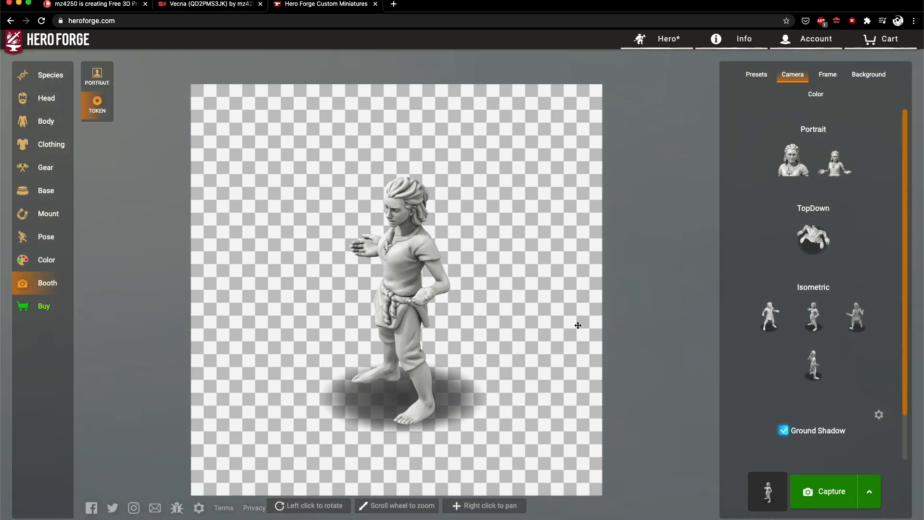
{"action": "left_click_drag", "start_coordinate": [329, 262], "coordinate": [408, 248]}
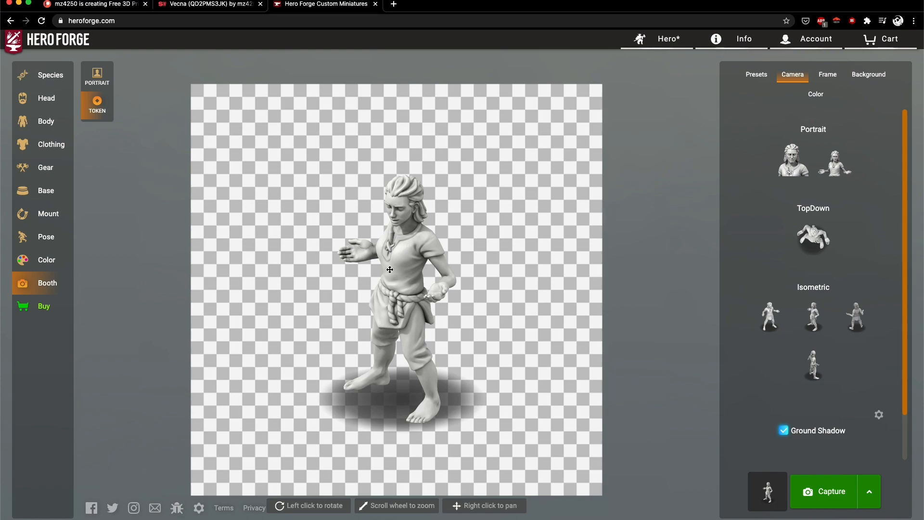
- Switch to the miniature creator's Patreon page and review the membership levels, About section and Vecna the Undying King post
{"action": "left_click", "coordinate": [107, 4]}
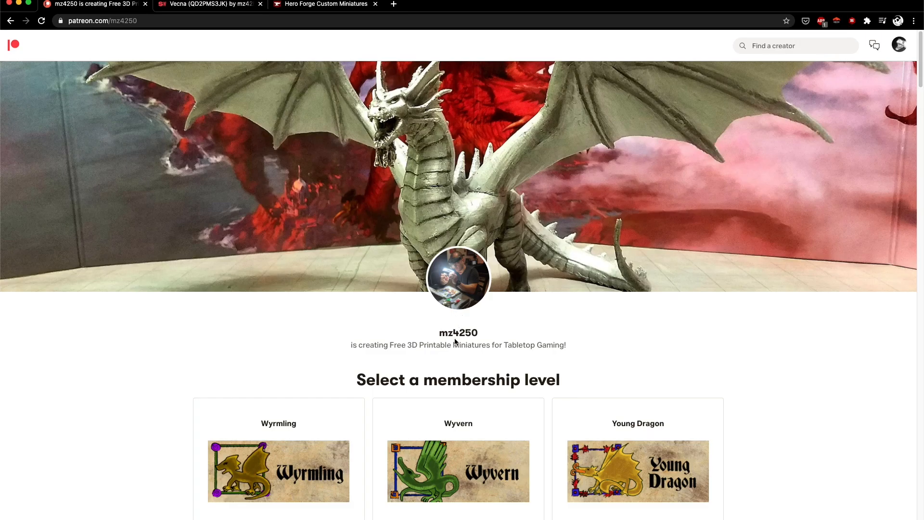
{"action": "left_click_drag", "start_coordinate": [444, 333], "coordinate": [478, 332]}
{"action": "left_click", "coordinate": [483, 334]}
{"action": "left_click_drag", "start_coordinate": [441, 331], "coordinate": [477, 336]}
{"action": "left_click_drag", "start_coordinate": [452, 334], "coordinate": [470, 336]}
{"action": "scroll", "coordinate": [201, 346], "scroll_direction": "down", "scroll_amount": 15}
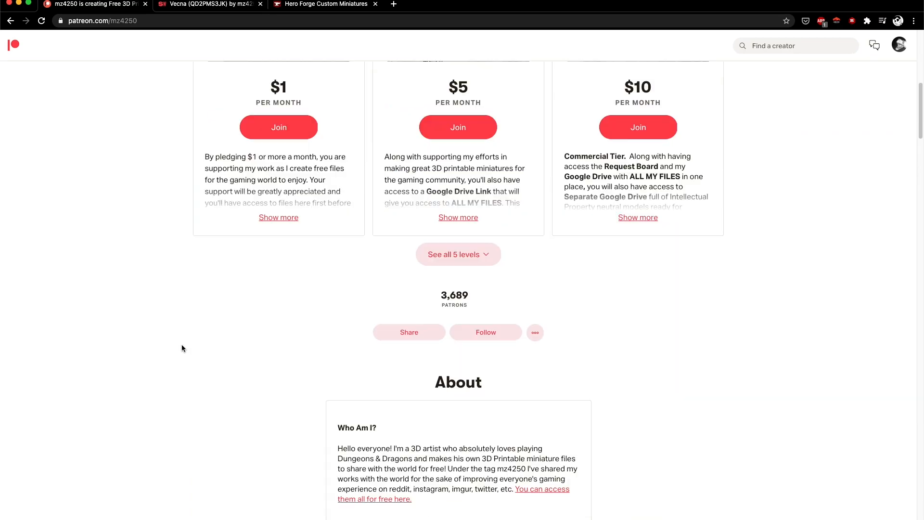
{"action": "scroll", "coordinate": [181, 348], "scroll_direction": "down", "scroll_amount": 2}
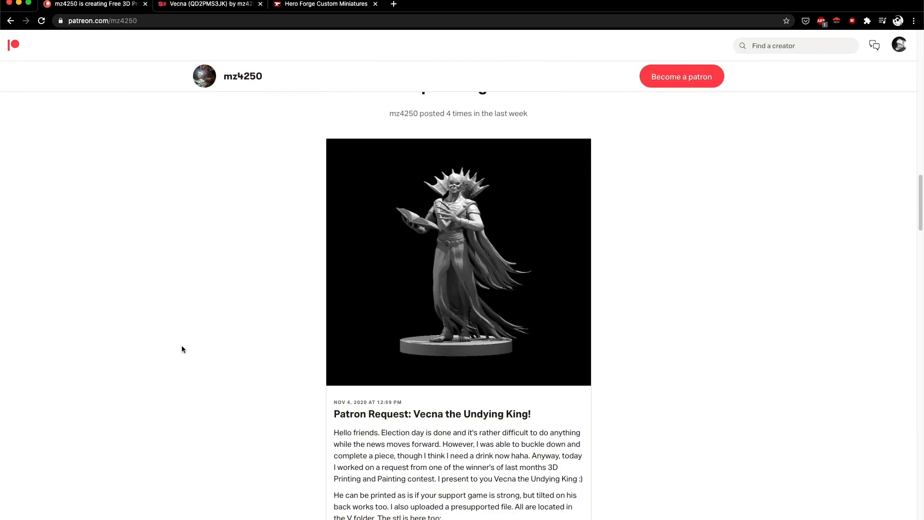
{"action": "scroll", "coordinate": [207, 346], "scroll_direction": "up", "scroll_amount": 10}
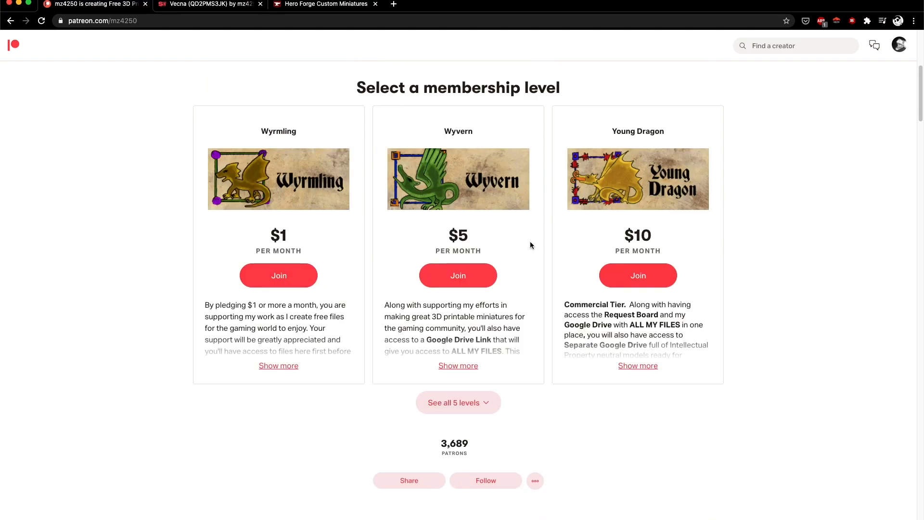
{"action": "scroll", "coordinate": [277, 401], "scroll_direction": "down", "scroll_amount": 20}
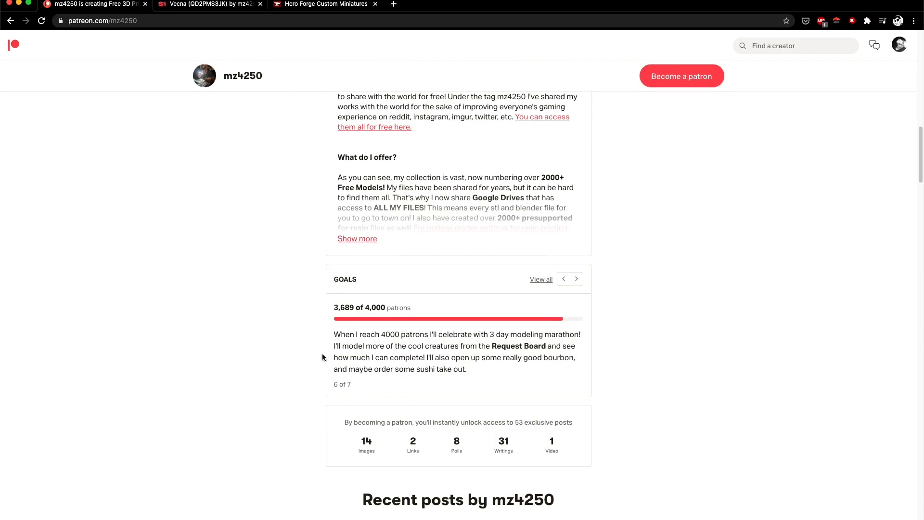
{"action": "scroll", "coordinate": [335, 347], "scroll_direction": "down", "scroll_amount": 3}
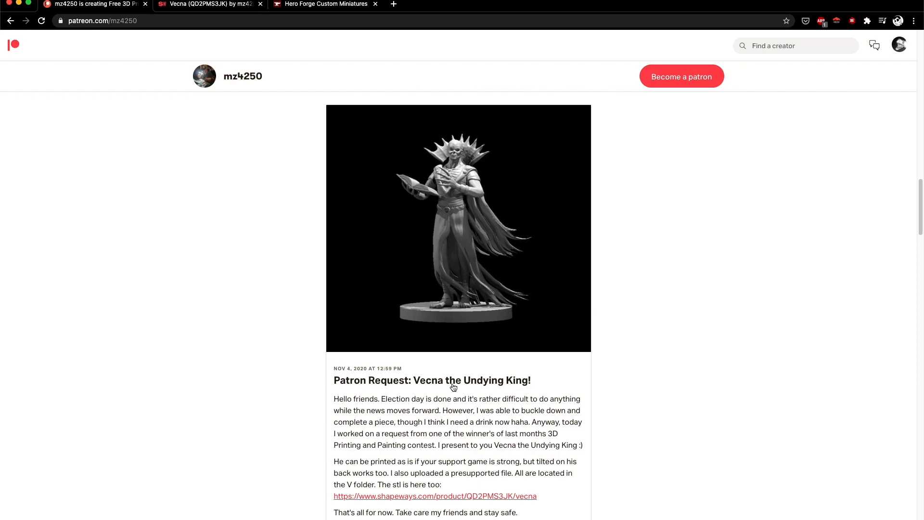
{"action": "scroll", "coordinate": [434, 364], "scroll_direction": "down", "scroll_amount": 2}
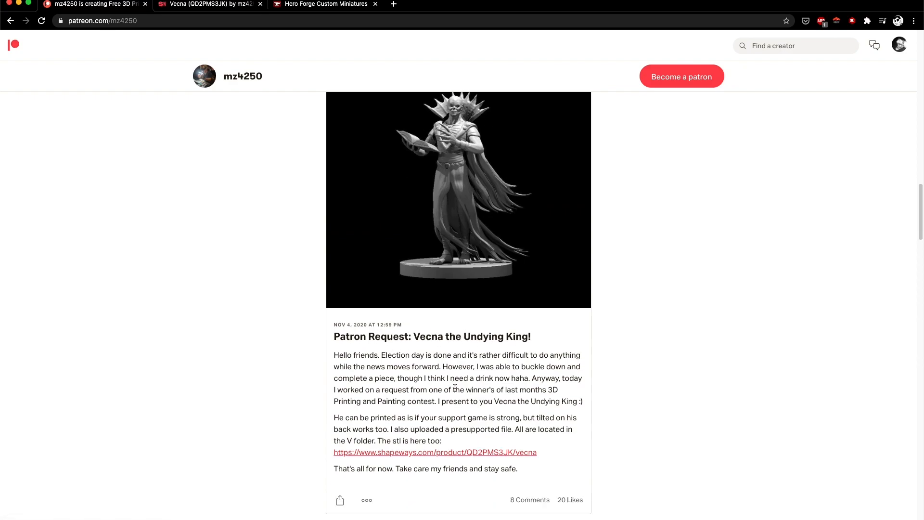
- Open the Shapeways product page linked in the Vecna post and download the model
{"action": "left_click", "coordinate": [431, 456]}
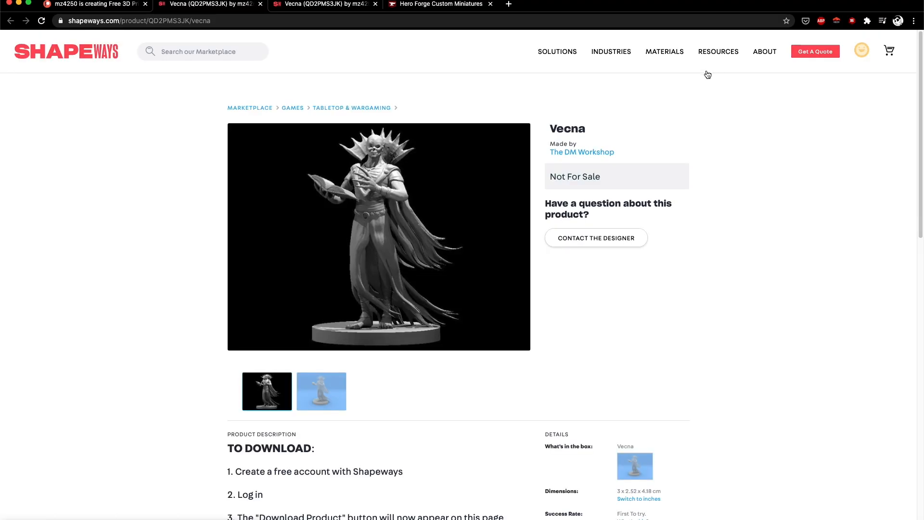
{"action": "scroll", "coordinate": [382, 305], "scroll_direction": "down", "scroll_amount": 3}
{"action": "scroll", "coordinate": [383, 305], "scroll_direction": "down", "scroll_amount": 4}
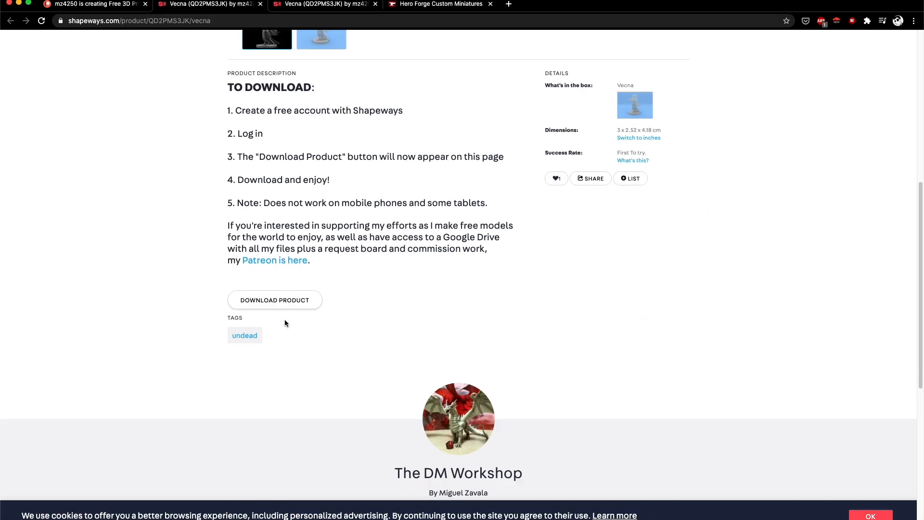
{"action": "left_click", "coordinate": [278, 302]}
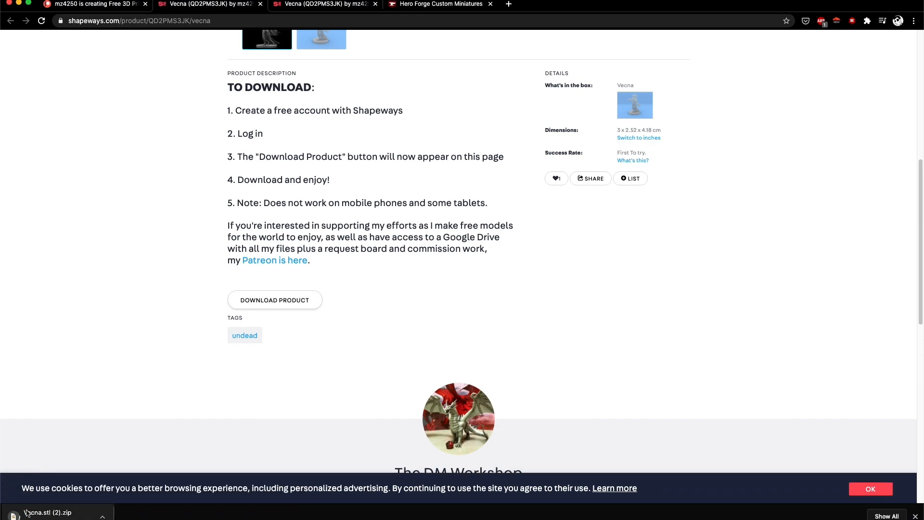
- Switch to Blender, close the cube's render result and orbit out of the camera view to see the whole scene in perspective
{"action": "key", "text": "super+Tab"}
{"action": "key", "text": "super+Tab"}
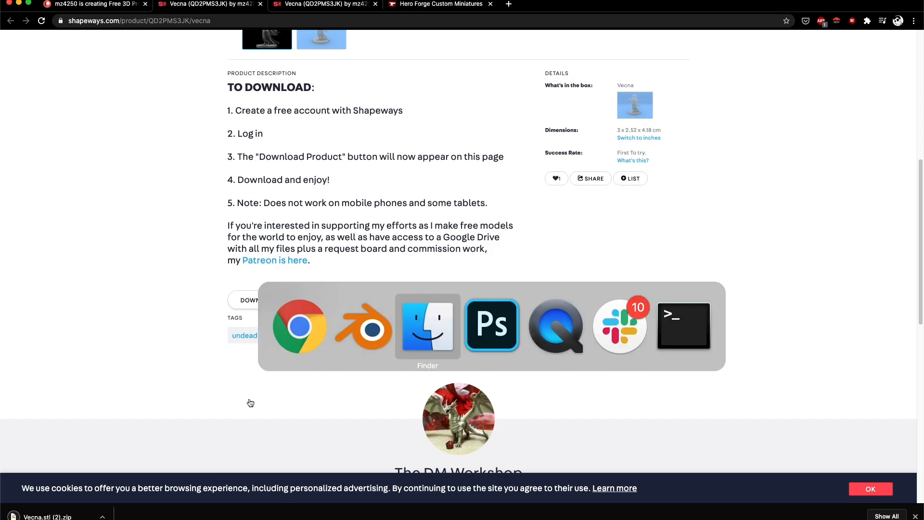
{"action": "key", "text": "shift+super+Tab"}
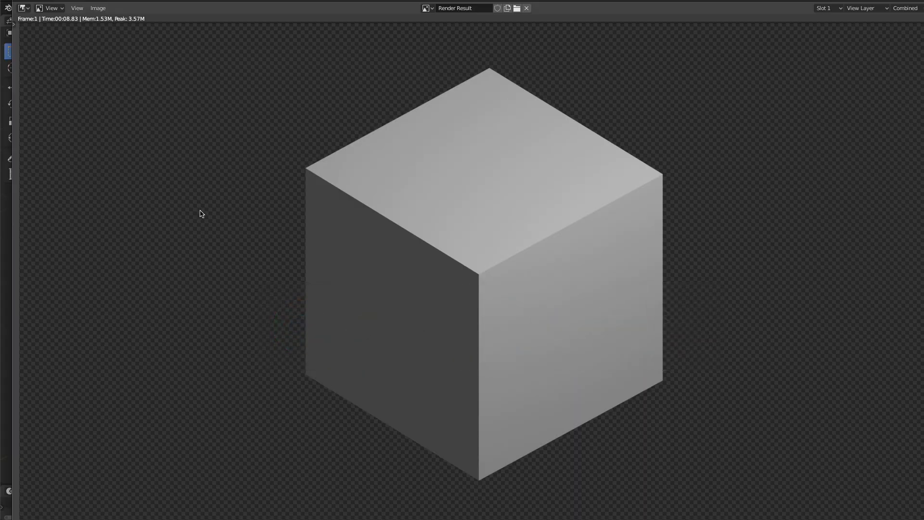
{"action": "key", "text": "Escape"}
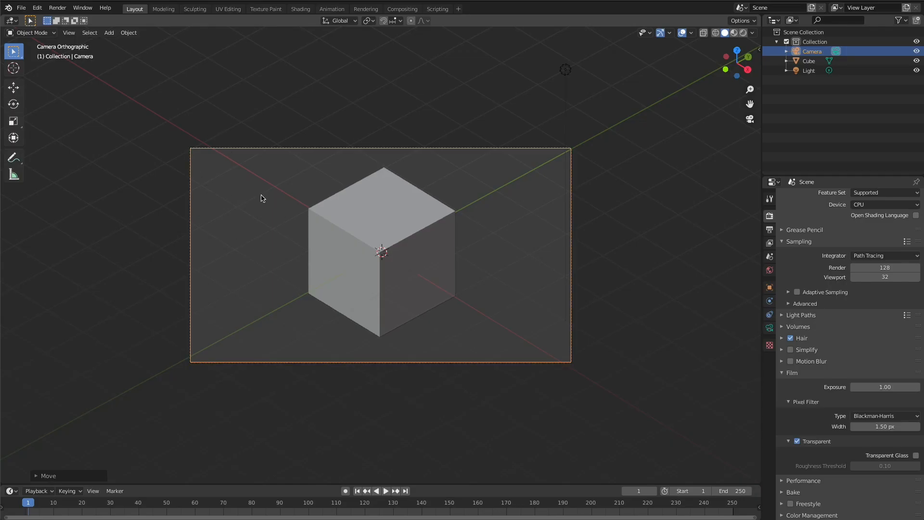
{"action": "left_click", "coordinate": [262, 198]}
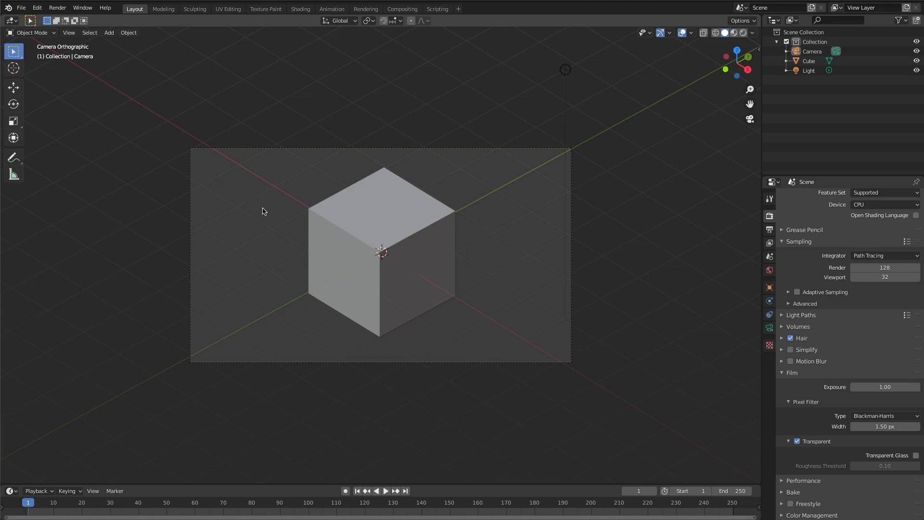
{"action": "middle_click_drag", "start_coordinate": [345, 229], "coordinate": [256, 185]}
{"action": "scroll", "coordinate": [291, 210], "scroll_direction": "down", "scroll_amount": 5}
{"action": "scroll", "coordinate": [290, 210], "scroll_direction": "up", "scroll_amount": 3}
- Import Vecna.stl from the recent 20200808 ThoTham project folder as an STL mesh
{"action": "left_click", "coordinate": [21, 8]}
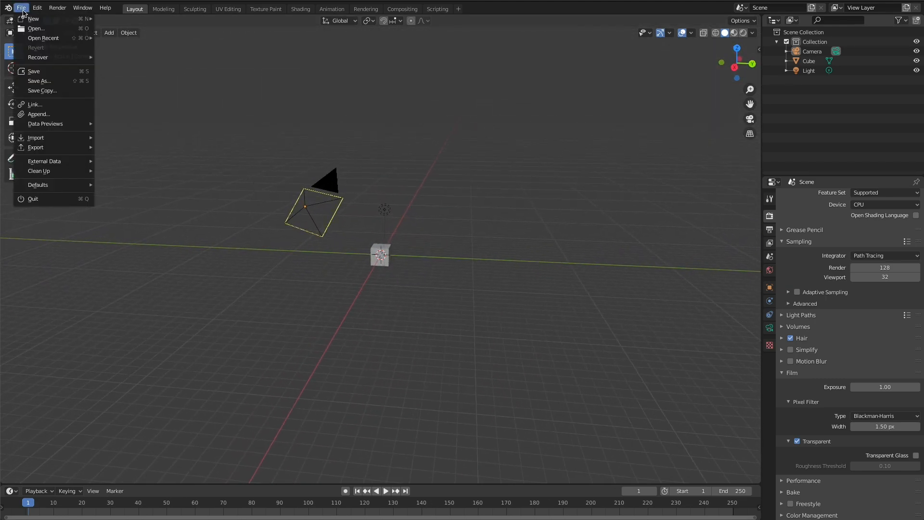
{"action": "mouse_move", "coordinate": [46, 139]}
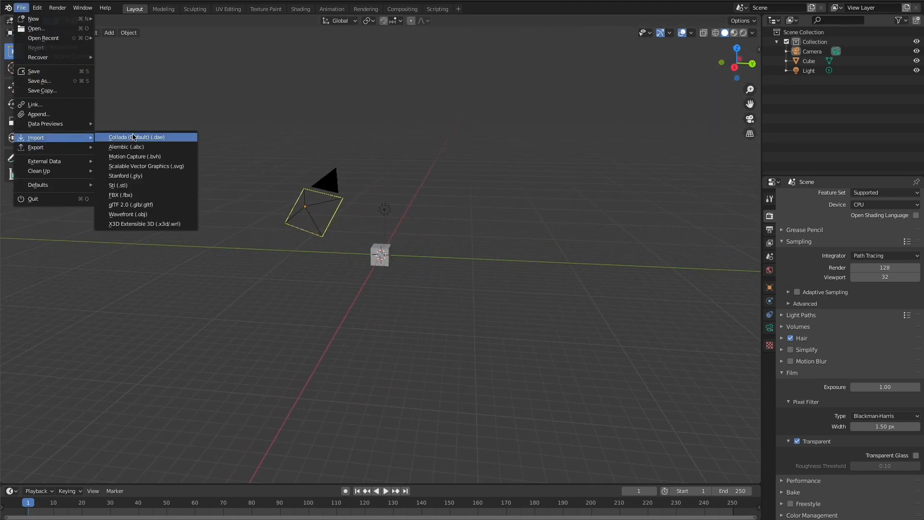
{"action": "left_click", "coordinate": [143, 185]}
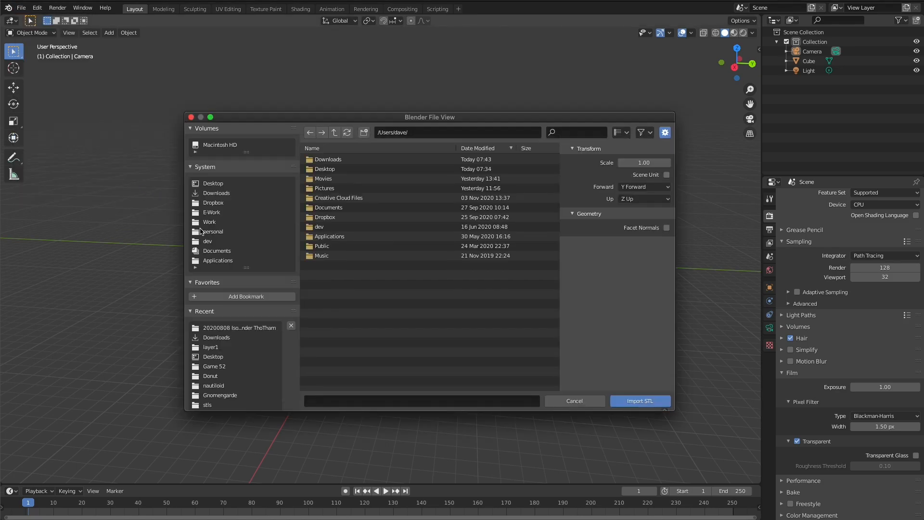
{"action": "left_click", "coordinate": [239, 327]}
{"action": "left_click", "coordinate": [336, 160]}
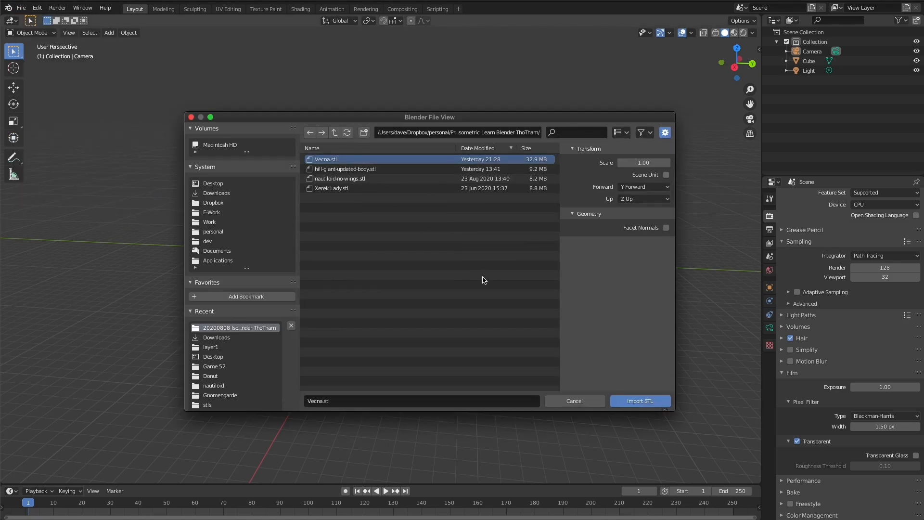
{"action": "left_click", "coordinate": [640, 401]}
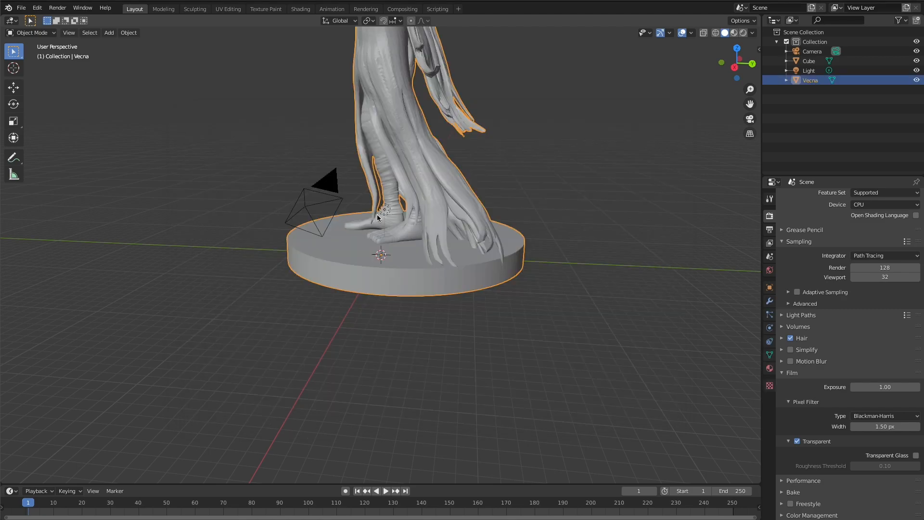
- Set the imported Vecna model's X, Y and Z scale to 0.05
{"action": "middle_click_drag", "start_coordinate": [303, 237], "coordinate": [290, 254]}
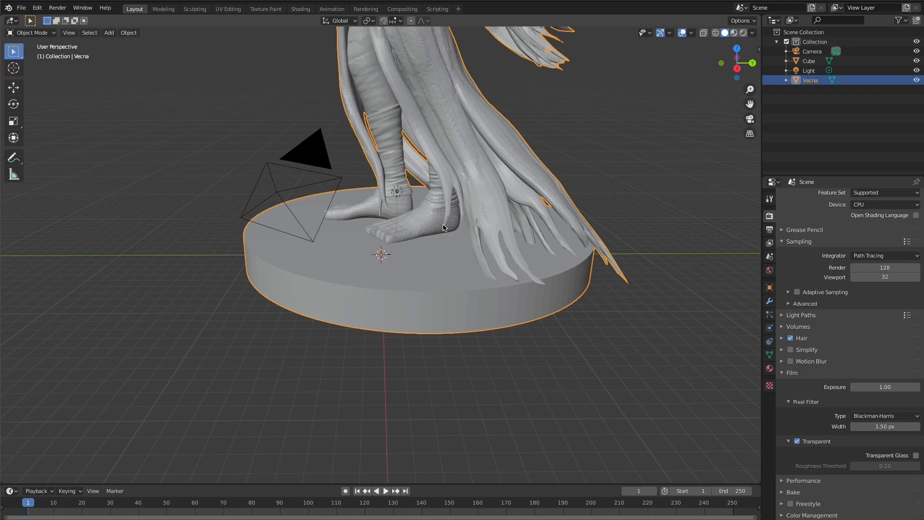
{"action": "middle_click_drag", "start_coordinate": [336, 239], "coordinate": [482, 253]}
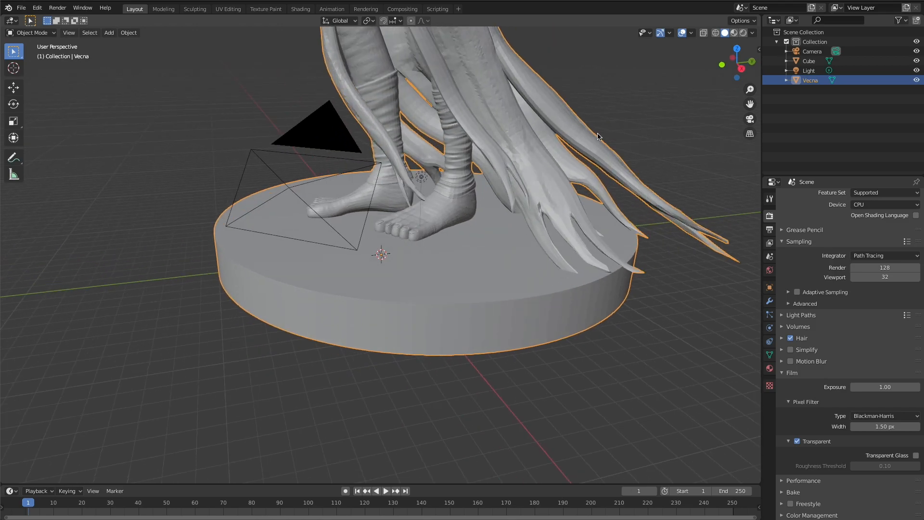
{"action": "left_click", "coordinate": [628, 121]}
{"action": "left_click", "coordinate": [457, 81]}
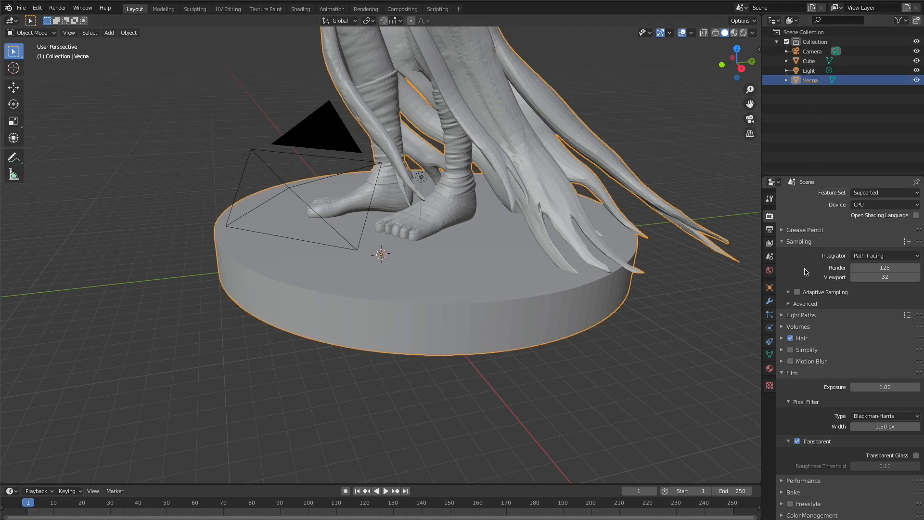
{"action": "left_click", "coordinate": [769, 287]}
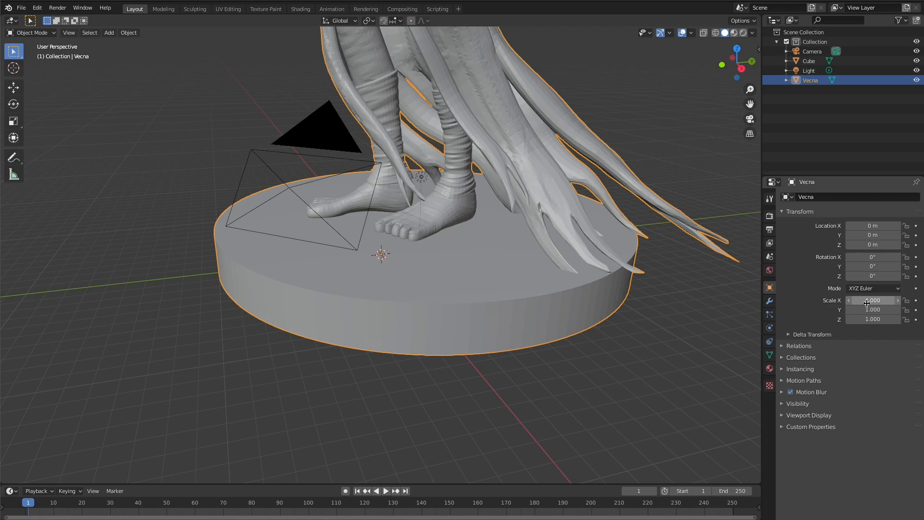
{"action": "left_click", "coordinate": [872, 302]}
{"action": "type", "text": ".05"}
{"action": "key", "text": "Tab"}
{"action": "type", "text": "30"}
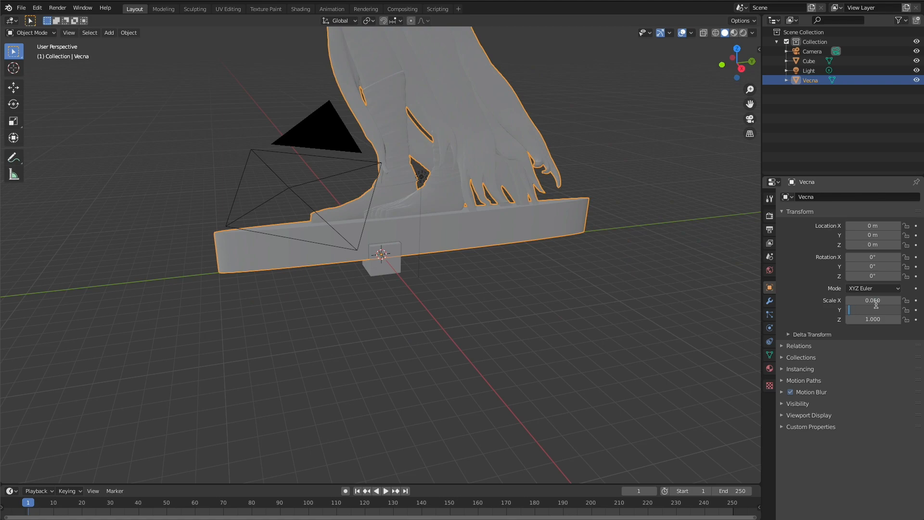
{"action": "type", "text": "5"}
{"action": "key", "text": "Tab"}
{"action": "type", "text": ".0"}
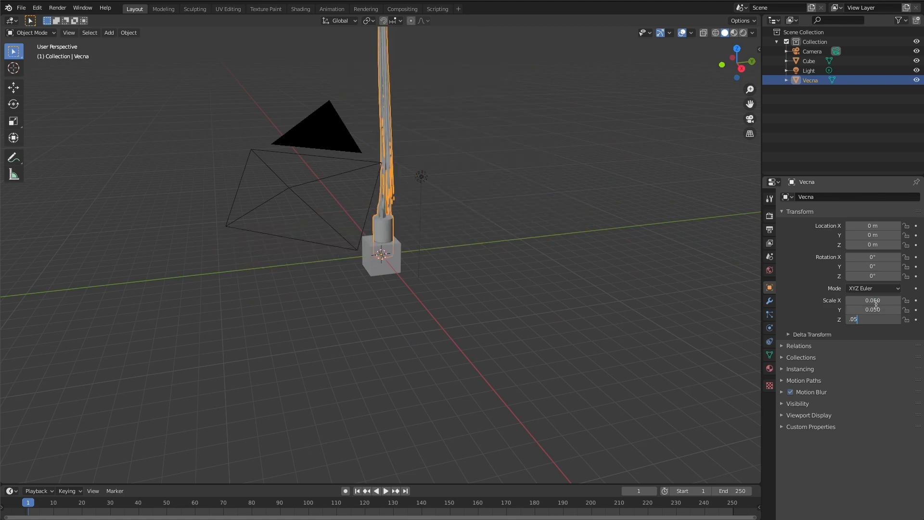
{"action": "key", "text": "Tab"}
- Return to the camera view and delete the default cube surrounding the figure
{"action": "left_click", "coordinate": [377, 286]}
{"action": "key", "text": "grave"}
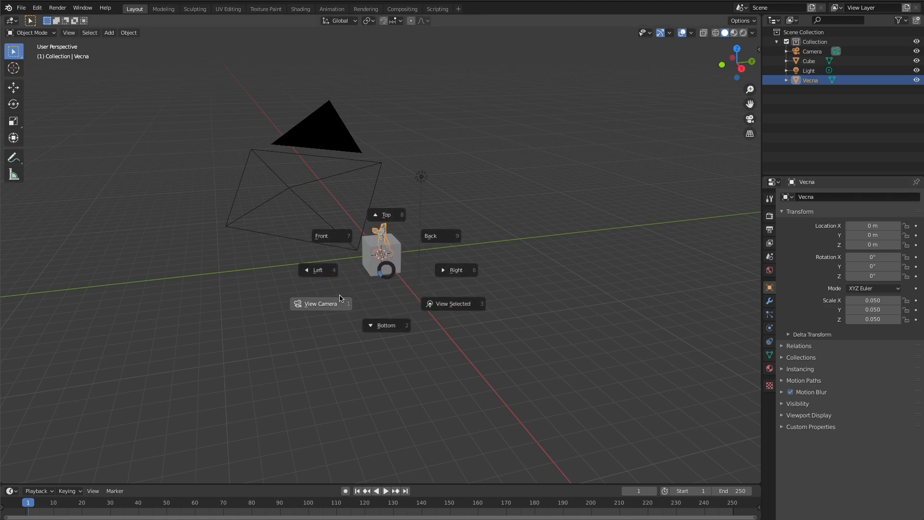
{"action": "left_click", "coordinate": [339, 294]}
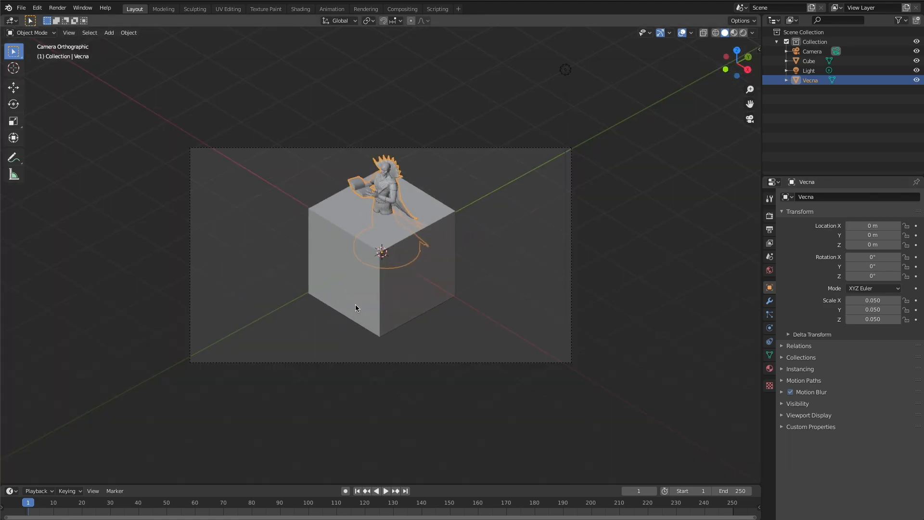
{"action": "left_click", "coordinate": [354, 304]}
{"action": "key", "text": "Delete"}
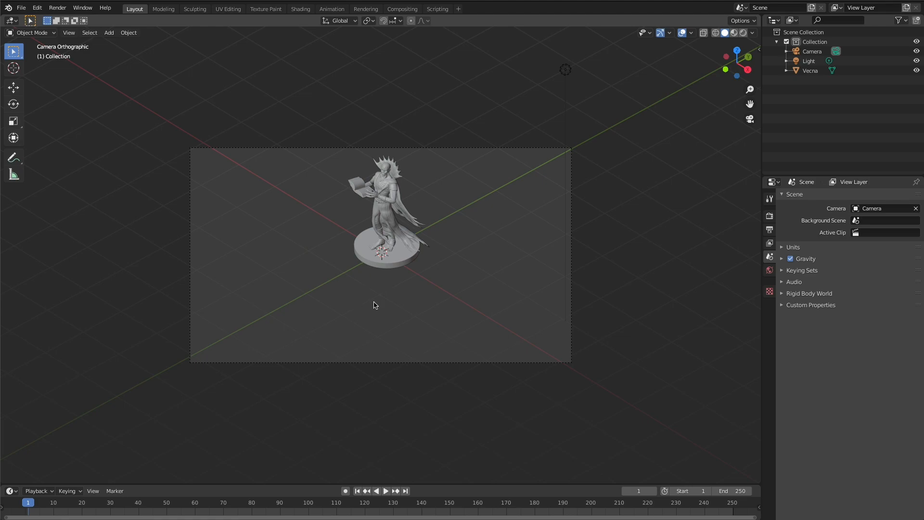
- Move the camera so the whole Vecna figure sits near the centre of the frame
{"action": "left_click", "coordinate": [811, 51]}
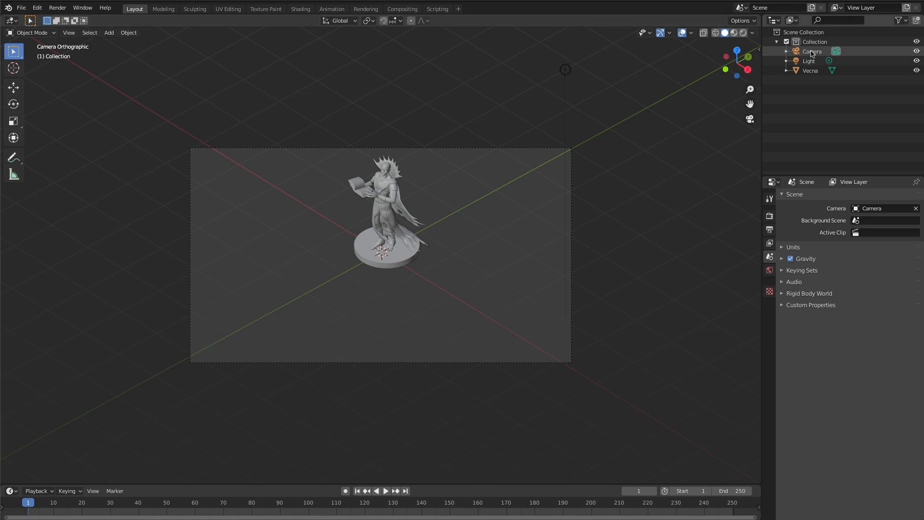
{"action": "key", "text": "g"}
{"action": "left_click", "coordinate": [491, 232]}
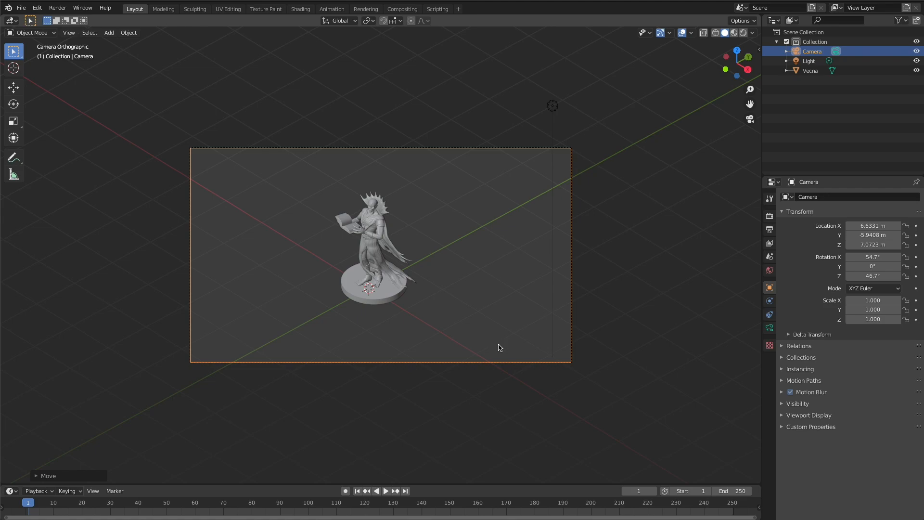
- Reduce the camera's orthographic scale to 4.714 and move the camera to recentre the enlarged figure in the frame
{"action": "left_click", "coordinate": [768, 329]}
{"action": "left_click_drag", "start_coordinate": [870, 240], "coordinate": [760, 241]}
{"action": "key", "text": "g"}
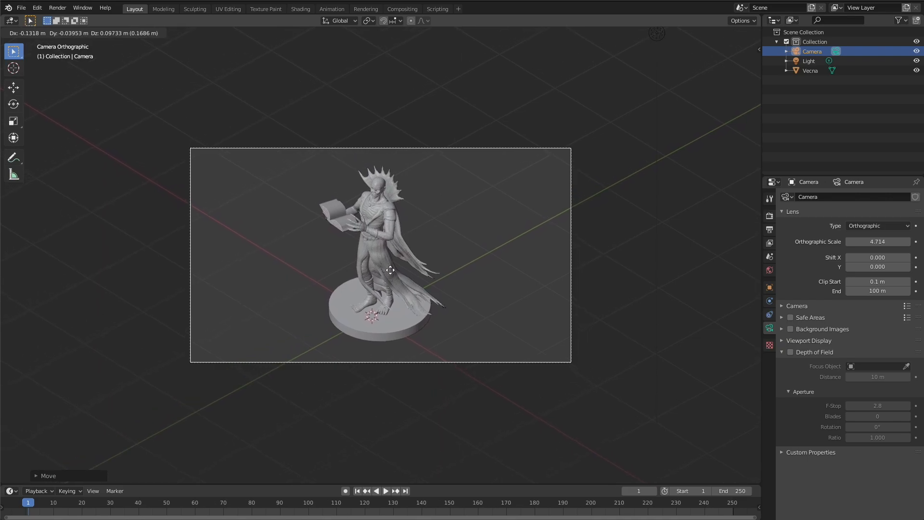
{"action": "left_click", "coordinate": [390, 270]}
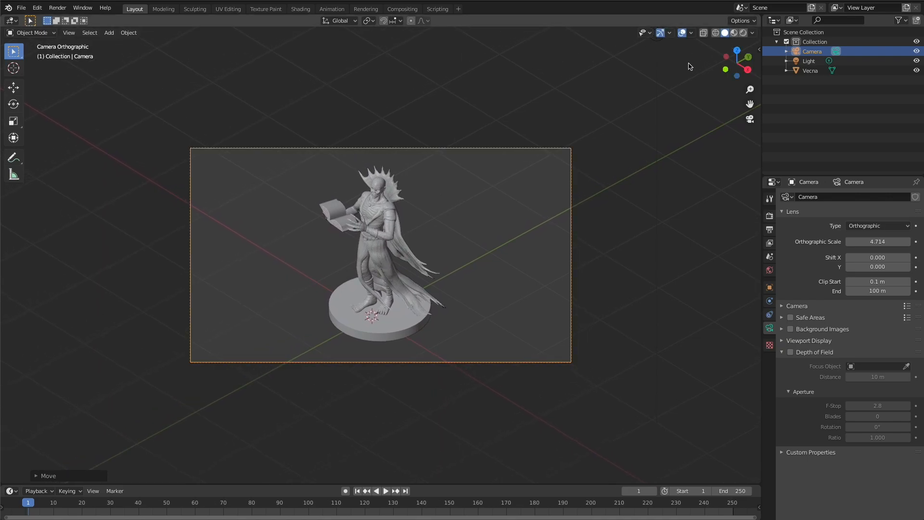
- Render the Vecna figure from the isometric camera, examine the image and close the render result
{"action": "key", "text": "F12"}
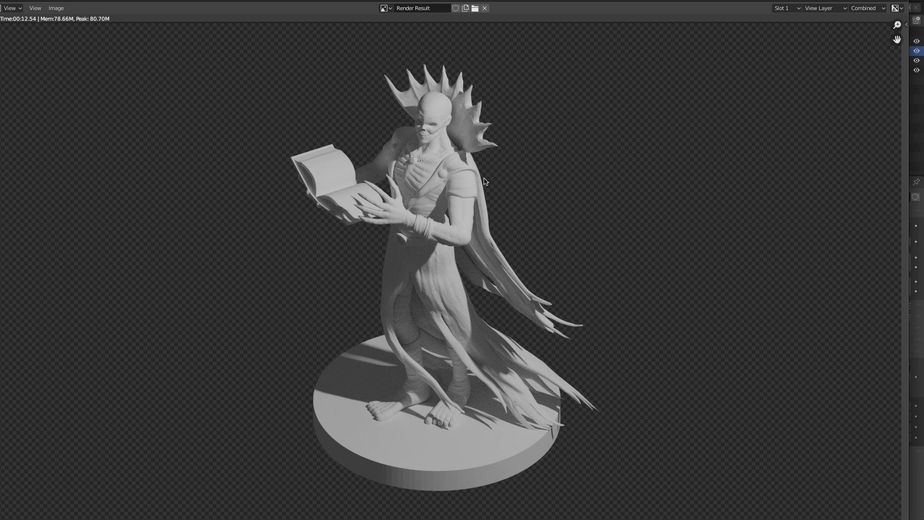
{"action": "key", "text": "Escape"}
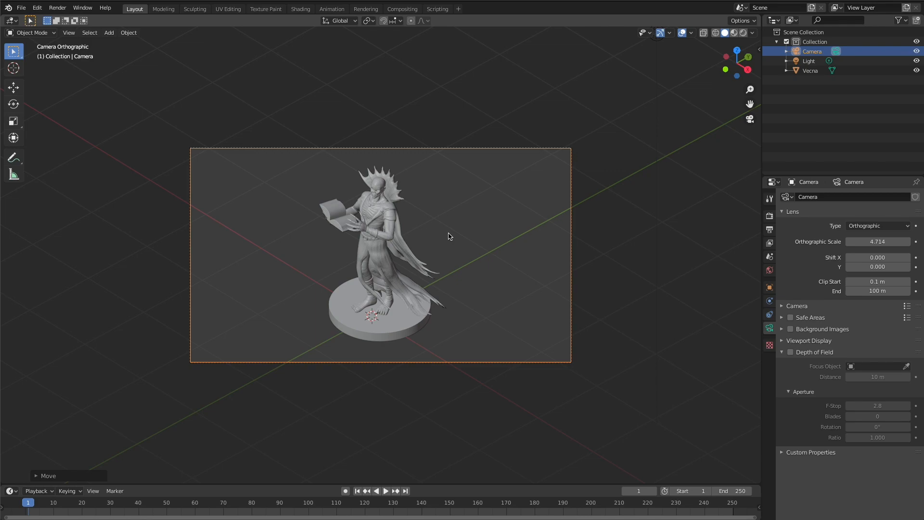
- Examine the light's position relative to the Vecna figure and the camera from the top view, and return to the camera view
{"action": "key", "text": "grave"}
{"action": "left_click", "coordinate": [446, 179]}
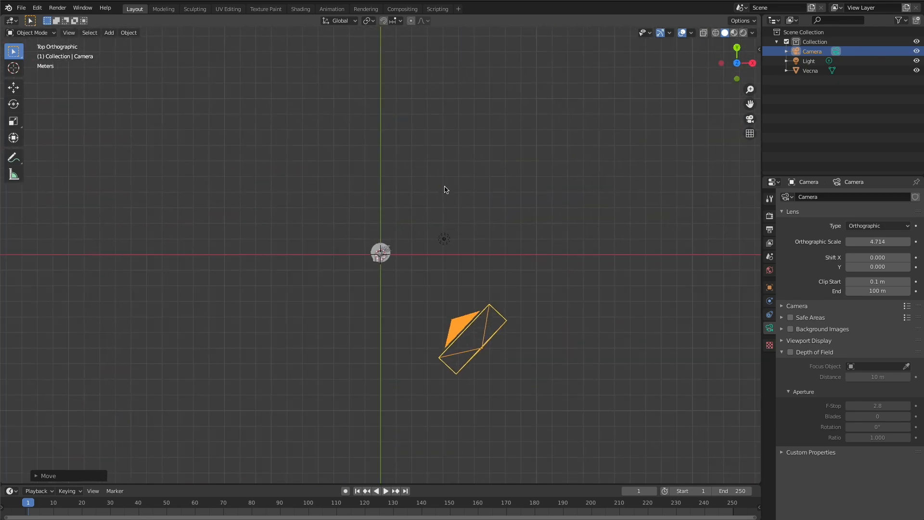
{"action": "left_click", "coordinate": [443, 239]}
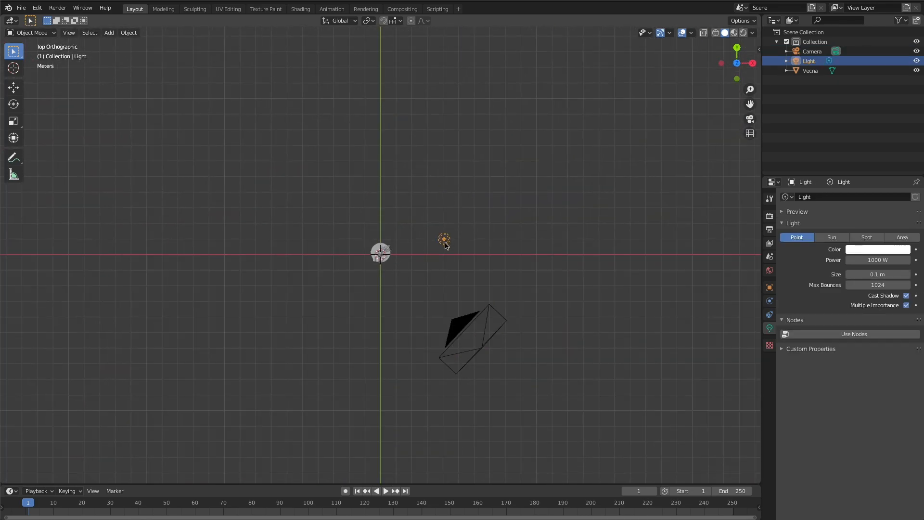
{"action": "left_click_drag", "start_coordinate": [444, 241], "coordinate": [224, 330]}
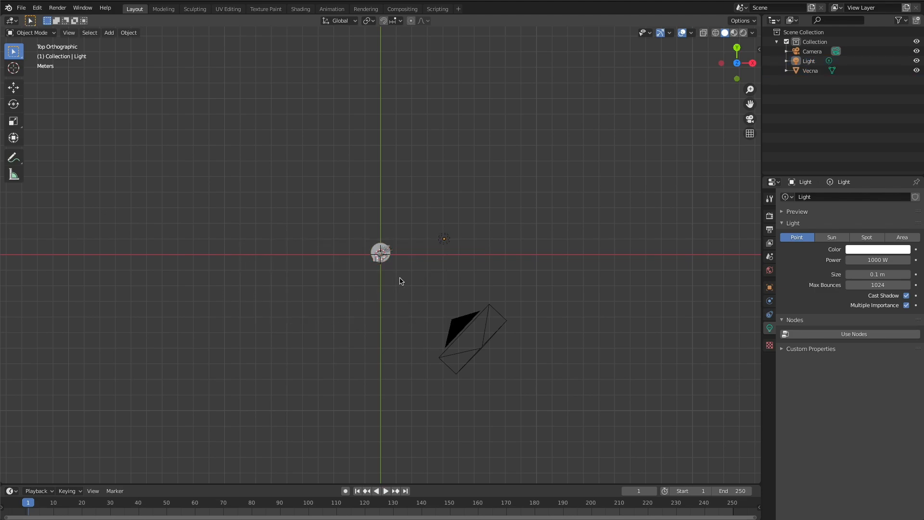
{"action": "key", "text": "grave"}
{"action": "key", "text": "Escape"}
{"action": "key", "text": "grave"}
{"action": "left_click", "coordinate": [392, 277]}
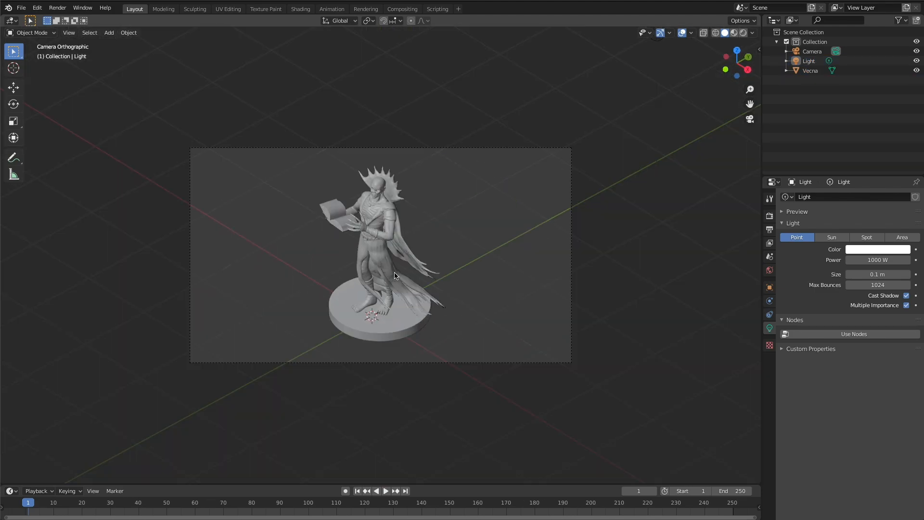
- Leave the camera view and move the point light to a new position above and behind the Vecna figure
{"action": "scroll", "coordinate": [394, 276], "scroll_direction": "down", "scroll_amount": 1}
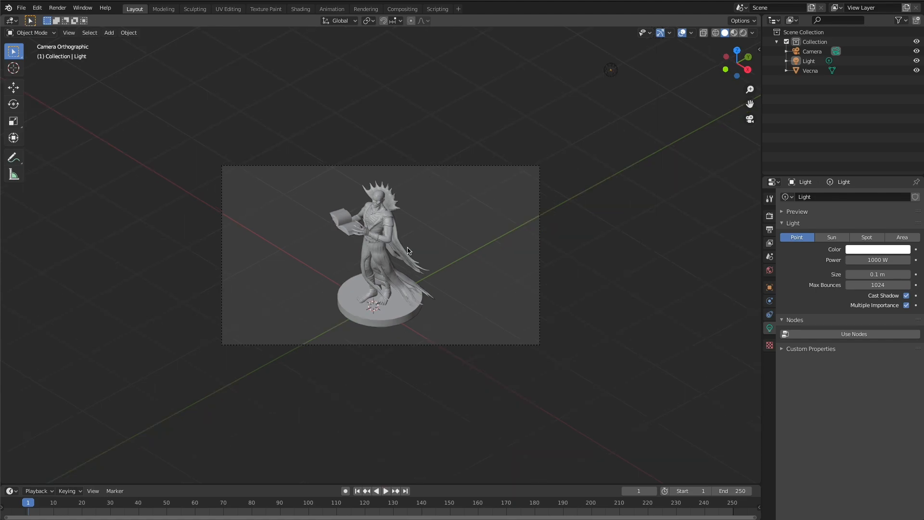
{"action": "middle_click_drag", "start_coordinate": [408, 251], "coordinate": [410, 250]}
{"action": "scroll", "coordinate": [410, 249], "scroll_direction": "up", "scroll_amount": 2}
{"action": "scroll", "coordinate": [409, 247], "scroll_direction": "down", "scroll_amount": 6}
{"action": "scroll", "coordinate": [410, 247], "scroll_direction": "down", "scroll_amount": 1}
{"action": "scroll", "coordinate": [430, 219], "scroll_direction": "up", "scroll_amount": 1}
{"action": "scroll", "coordinate": [430, 219], "scroll_direction": "up", "scroll_amount": 1}
{"action": "left_click", "coordinate": [506, 152]}
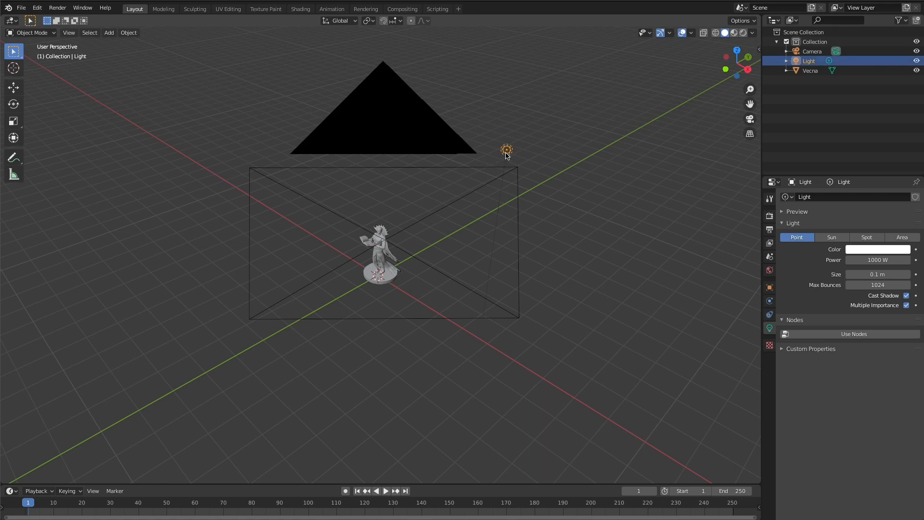
{"action": "key", "text": "g"}
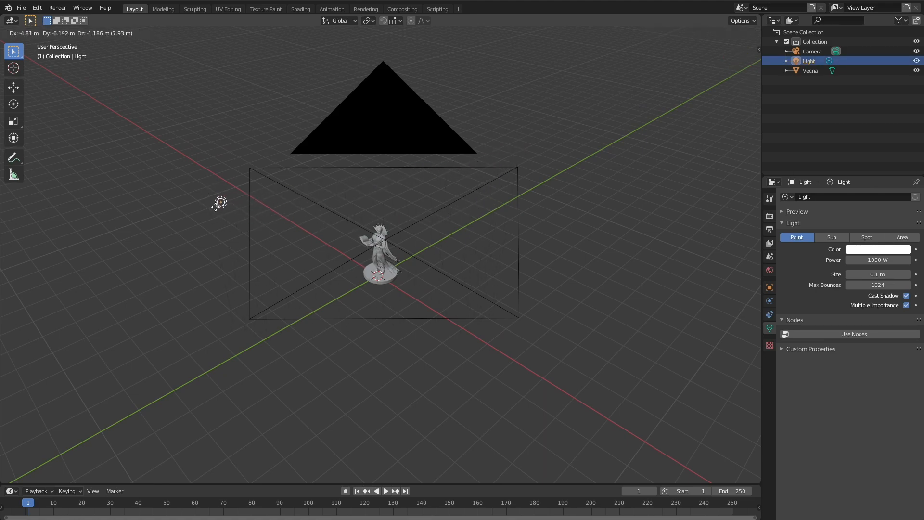
{"action": "left_click", "coordinate": [531, 138]}
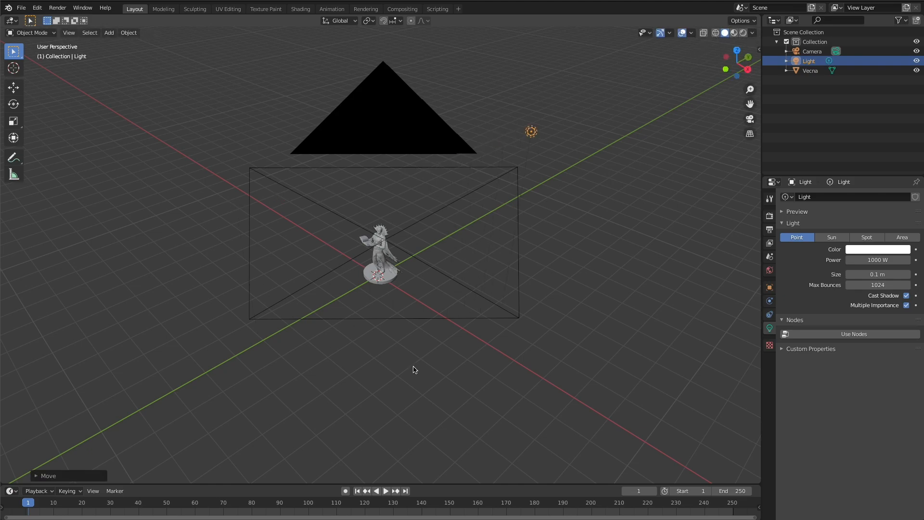
- Compare the wireframe, solid and material preview shading modes and switch the viewport to rendered shading
{"action": "left_click", "coordinate": [717, 33]}
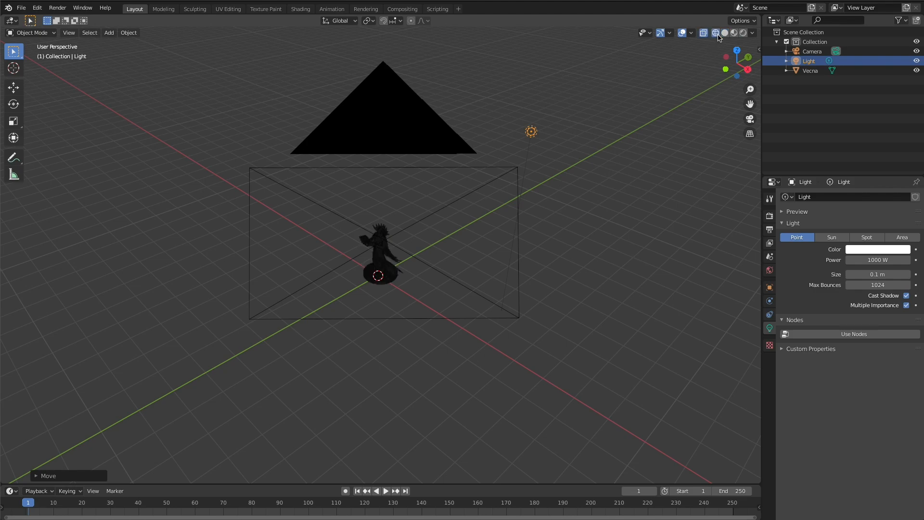
{"action": "left_click", "coordinate": [725, 33]}
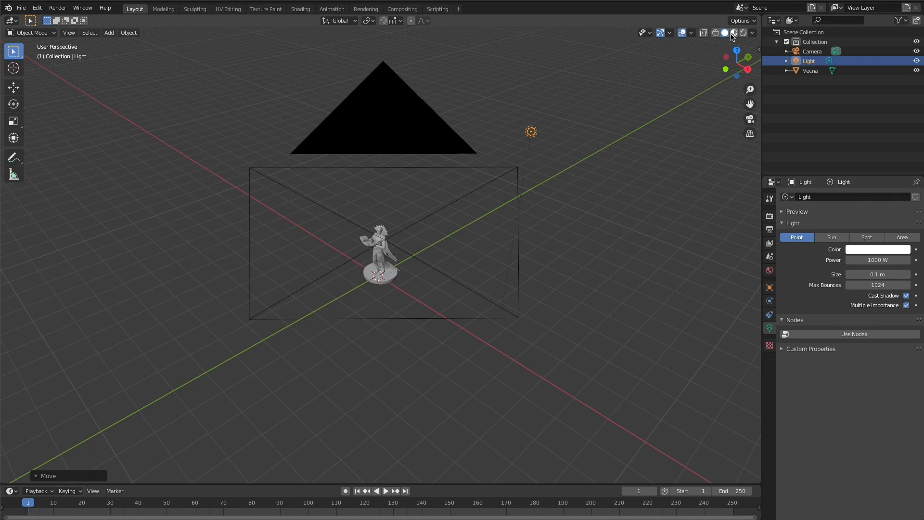
{"action": "left_click", "coordinate": [734, 33]}
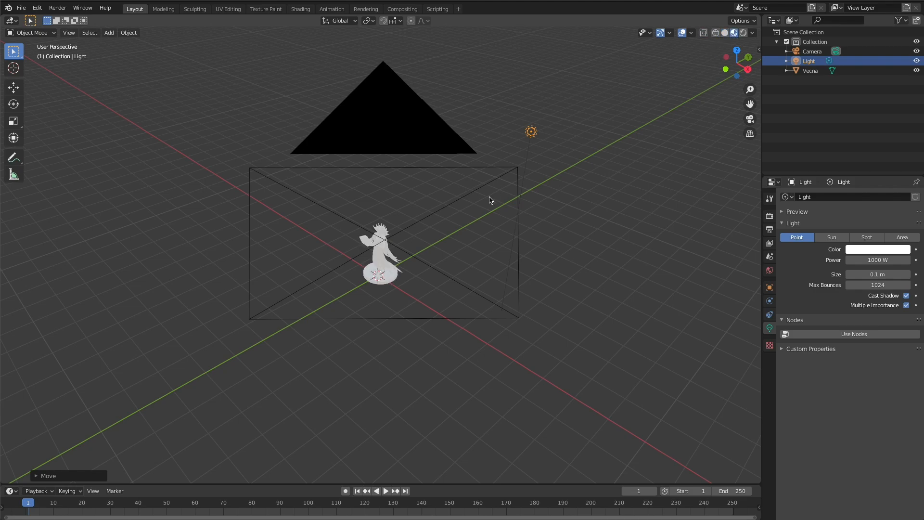
{"action": "scroll", "coordinate": [421, 250], "scroll_direction": "up", "scroll_amount": 3}
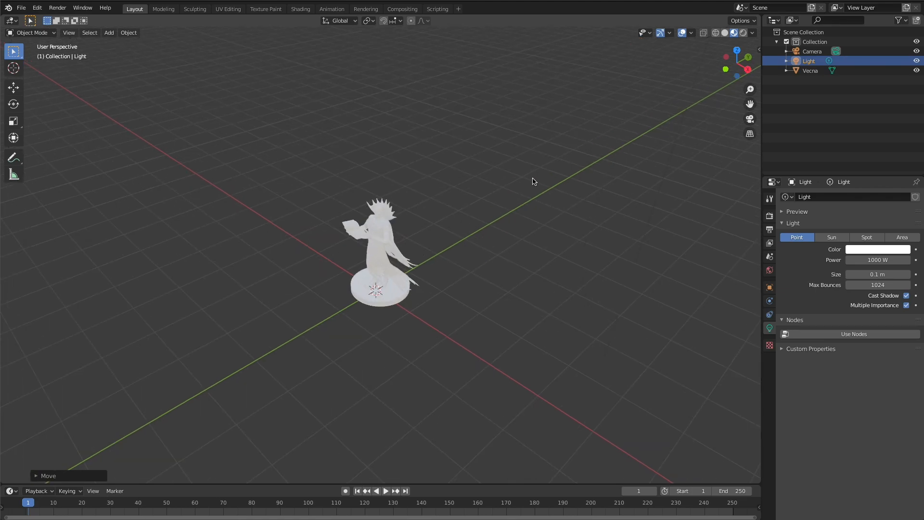
{"action": "left_click", "coordinate": [742, 33]}
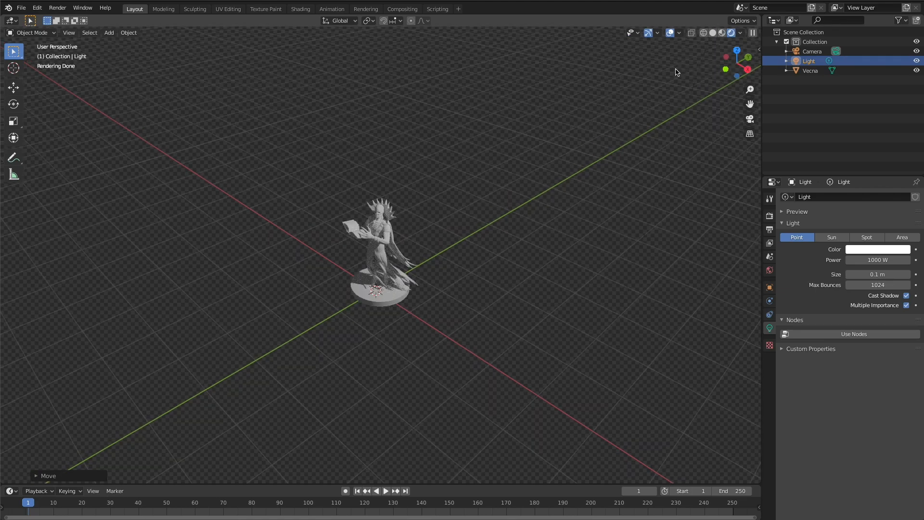
- Move the point light across to the opposite side of the Vecna figure in the rendered perspective view
{"action": "scroll", "coordinate": [631, 112], "scroll_direction": "down", "scroll_amount": 2}
{"action": "left_click_drag", "start_coordinate": [640, 46], "coordinate": [601, 127]}
{"action": "left_click", "coordinate": [635, 46]}
{"action": "left_click_drag", "start_coordinate": [636, 48], "coordinate": [238, 235]}
- In the top view, move the light about 7 m along negative X so it sits diagonally in front of the figure
{"action": "key", "text": "grave"}
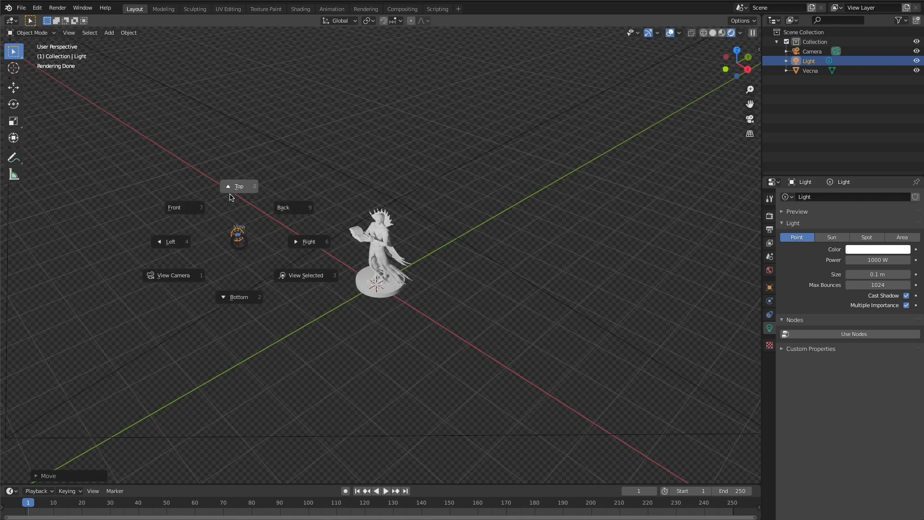
{"action": "left_click", "coordinate": [234, 191]}
{"action": "left_click_drag", "start_coordinate": [437, 434], "coordinate": [322, 435]}
{"action": "key", "text": "g"}
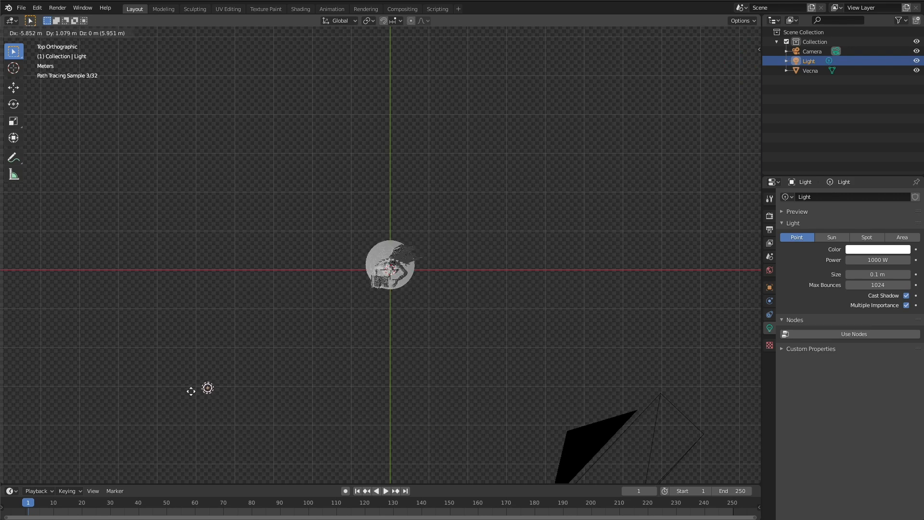
{"action": "left_click", "coordinate": [141, 392]}
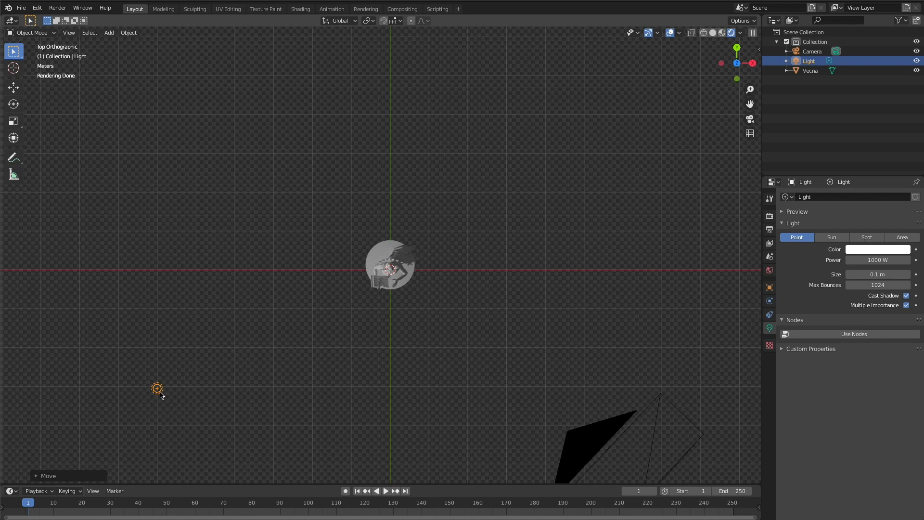
- Duplicate the light by copy and paste and move the copy about 8.5 m along both X and Y, diagonally behind the figure
{"action": "key", "text": "ctrl+v"}
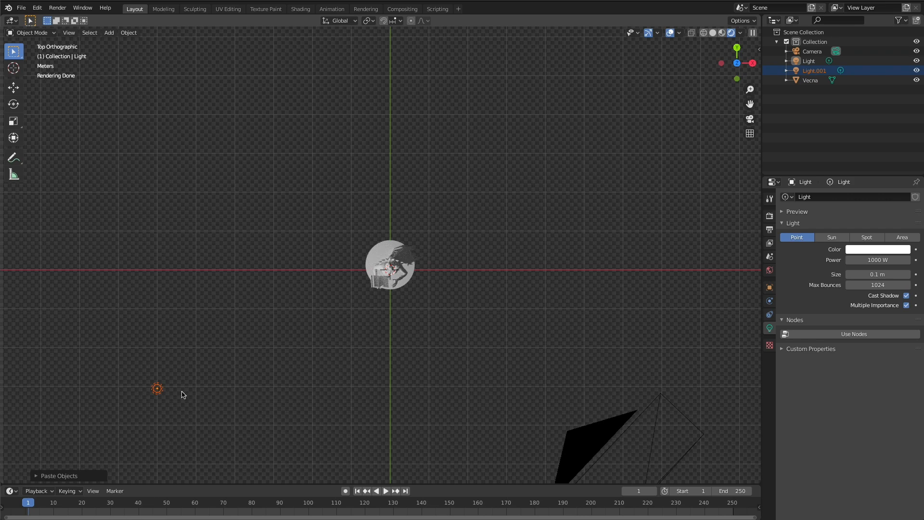
{"action": "key", "text": "g"}
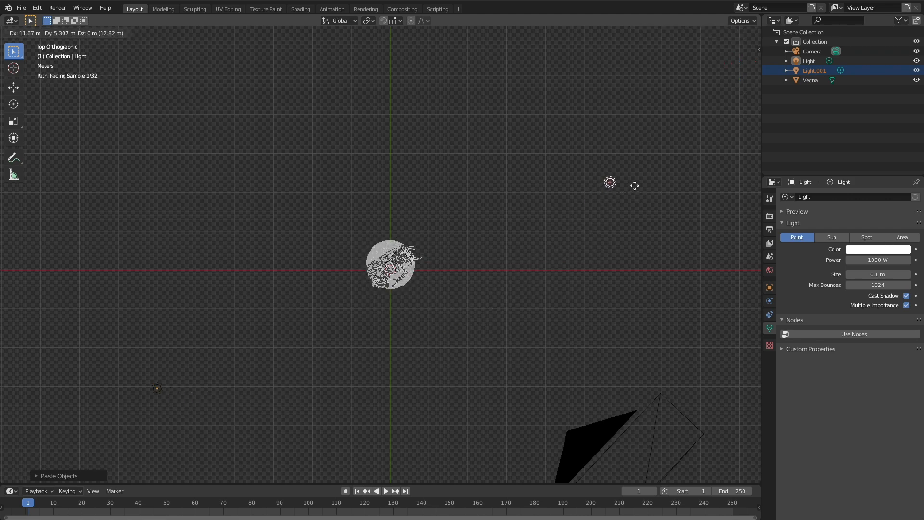
{"action": "left_click", "coordinate": [517, 58]}
- In the front view, lower the duplicated light about 3 m to just above the height of the figure's base
{"action": "key", "text": "grave"}
{"action": "left_click", "coordinate": [479, 41]}
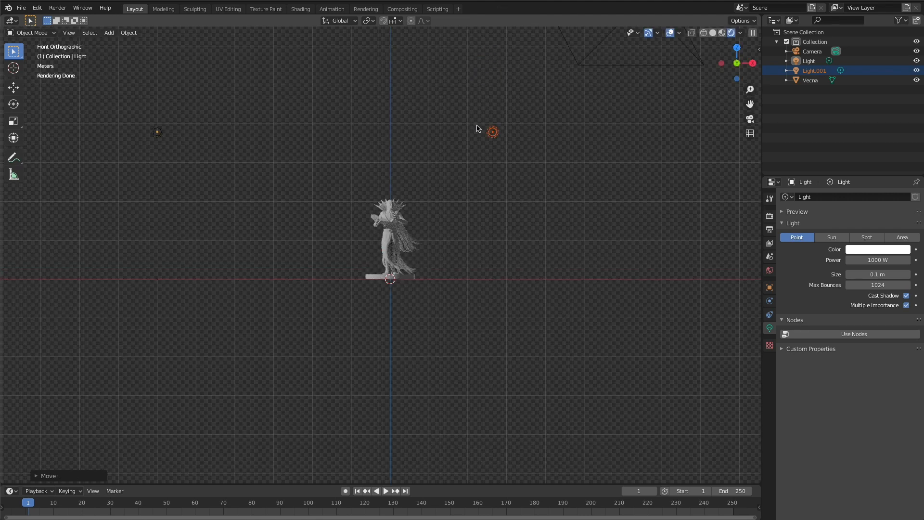
{"action": "key", "text": "g"}
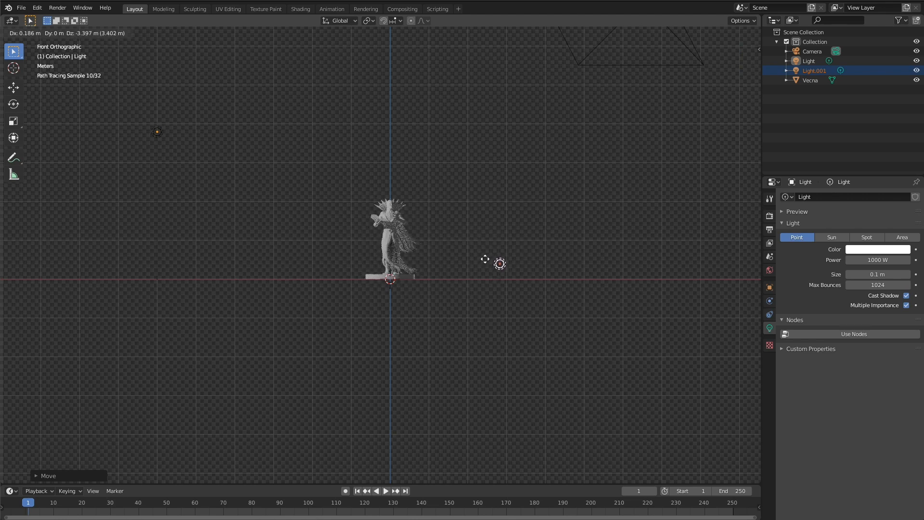
{"action": "left_click", "coordinate": [485, 251]}
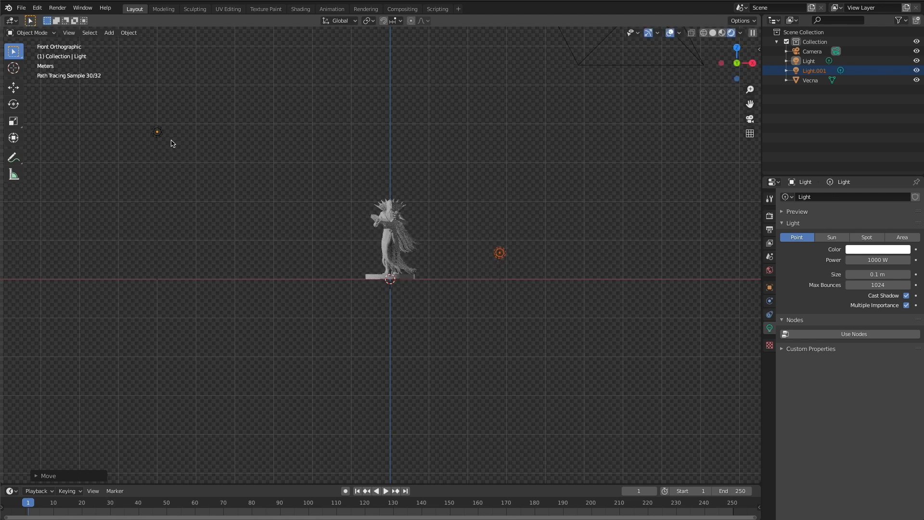
- Set the original light's color to light cyan with hue 0.512, saturation 0.361 and value 1.000
{"action": "scroll", "coordinate": [246, 205], "scroll_direction": "up", "scroll_amount": 1}
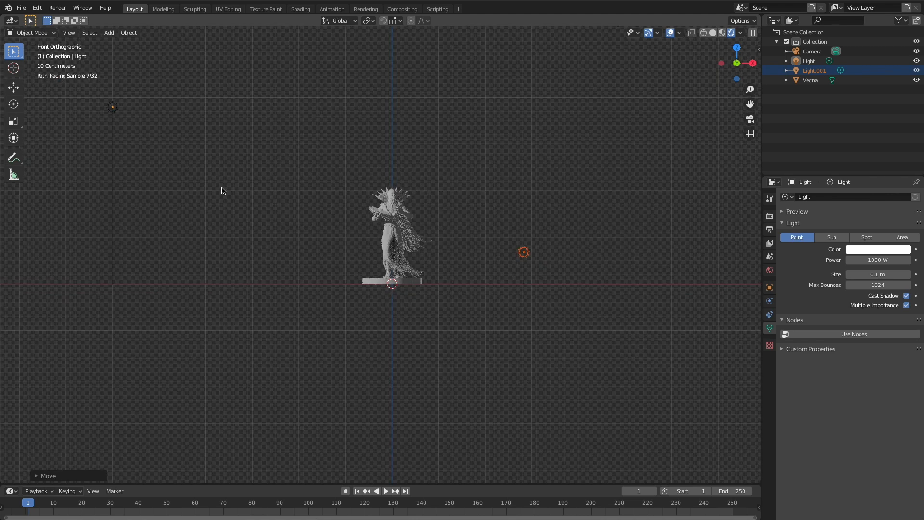
{"action": "left_click", "coordinate": [111, 110]}
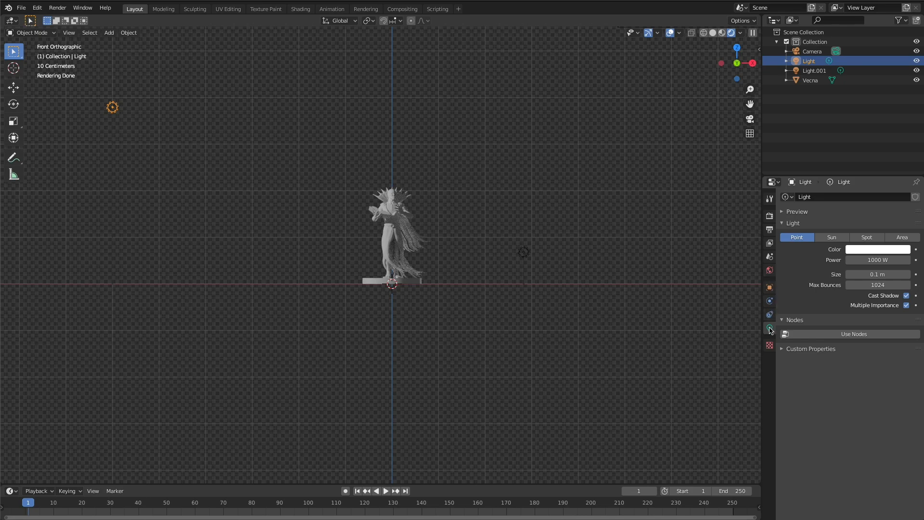
{"action": "left_click", "coordinate": [873, 252]}
{"action": "left_click_drag", "start_coordinate": [860, 155], "coordinate": [861, 143]}
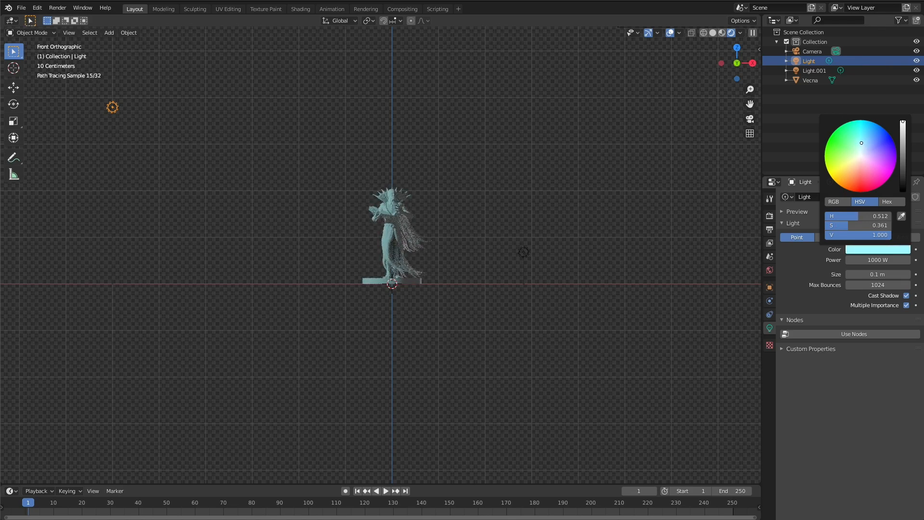
- Set the duplicated light's color to pale pink and view the figure through the camera, fitted to the viewport
{"action": "left_click", "coordinate": [524, 252]}
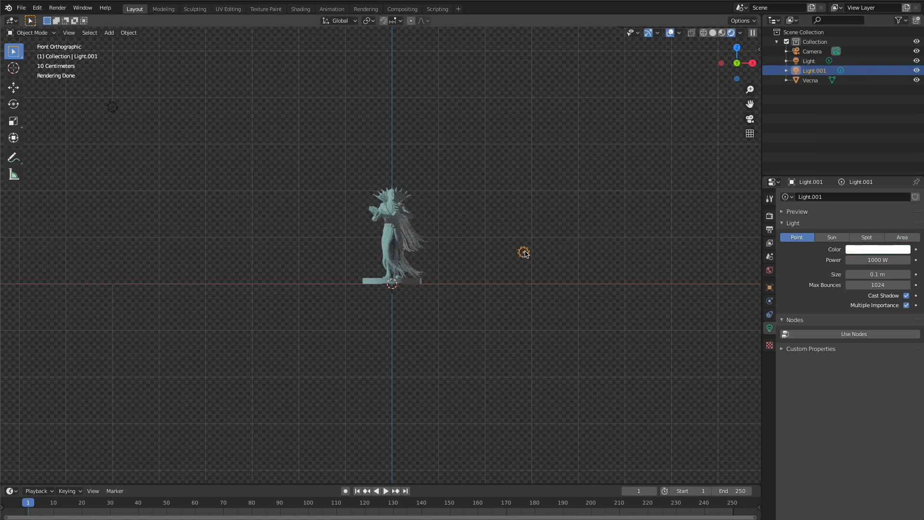
{"action": "left_click", "coordinate": [873, 249]}
{"action": "left_click_drag", "start_coordinate": [859, 156], "coordinate": [861, 164]}
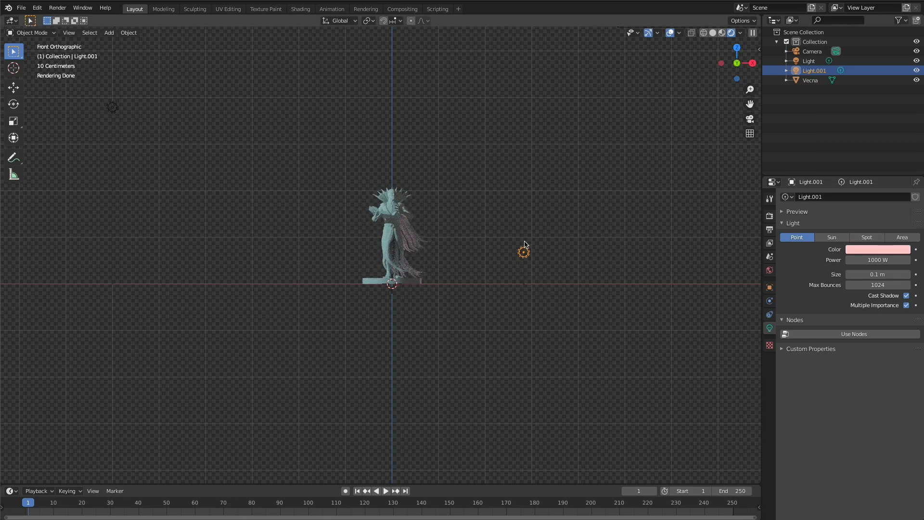
{"action": "key", "text": "grave"}
{"action": "left_click", "coordinate": [459, 274]}
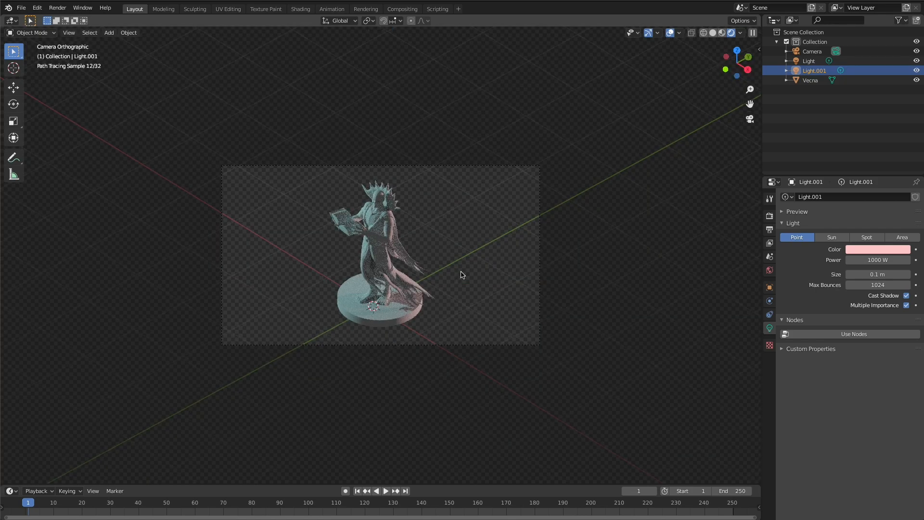
{"action": "key", "text": "Home"}
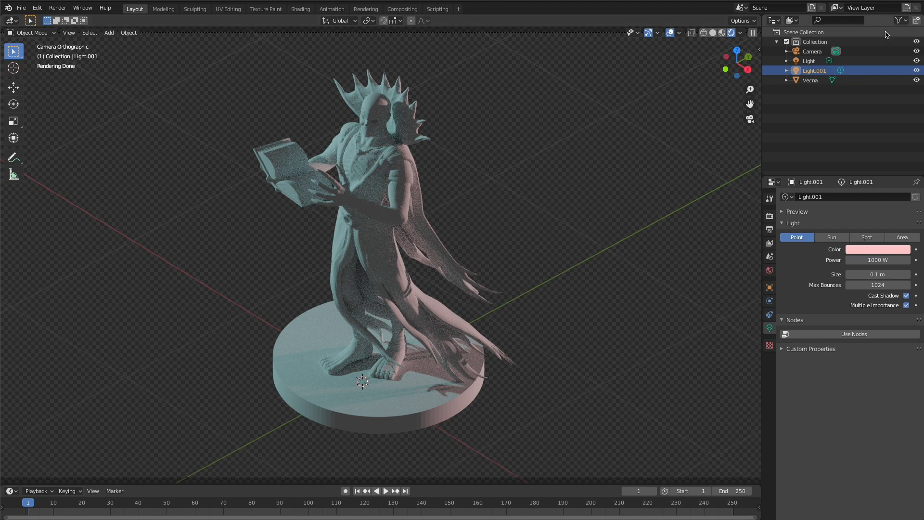
- Try a power of 10000 W on the cyan light and settle on 5000 W
{"action": "left_click", "coordinate": [808, 63]}
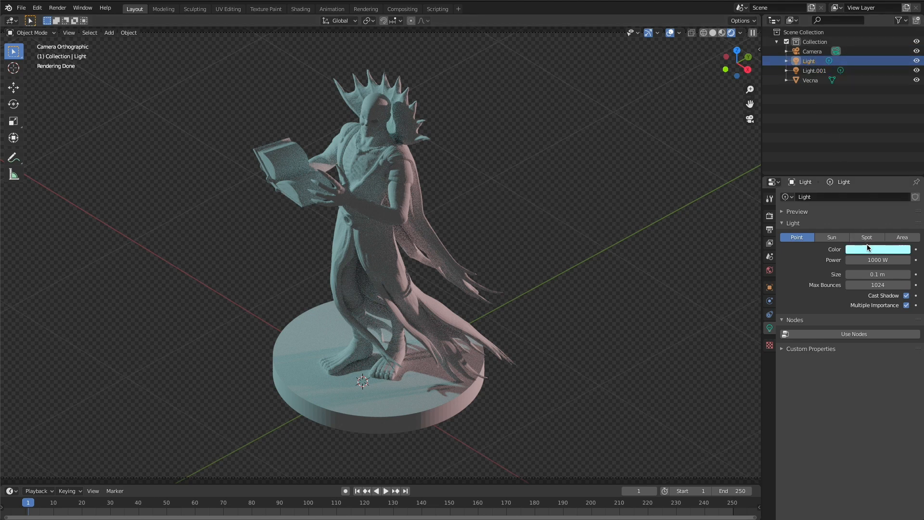
{"action": "left_click", "coordinate": [873, 260]}
{"action": "left_click", "coordinate": [859, 259]}
{"action": "type", "text": "0"}
{"action": "key", "text": "Tab"}
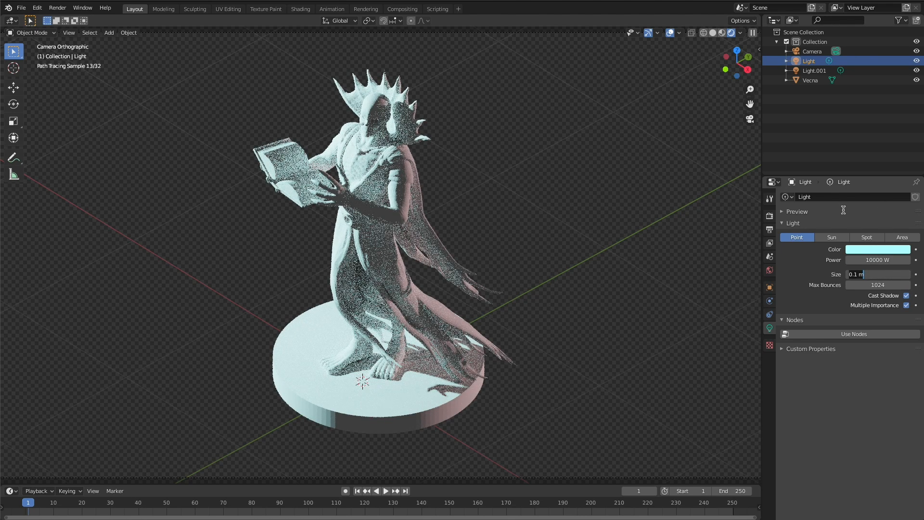
{"action": "key", "text": "shift+Tab"}
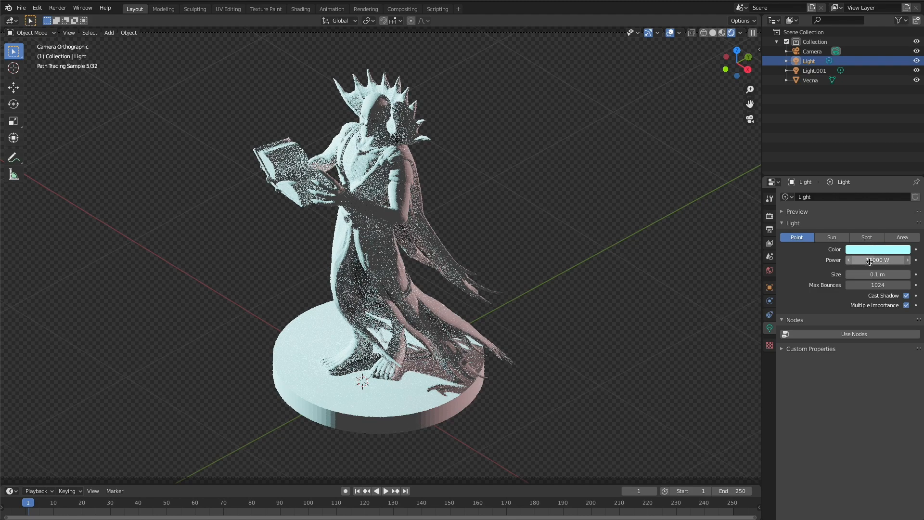
{"action": "left_click", "coordinate": [853, 260]}
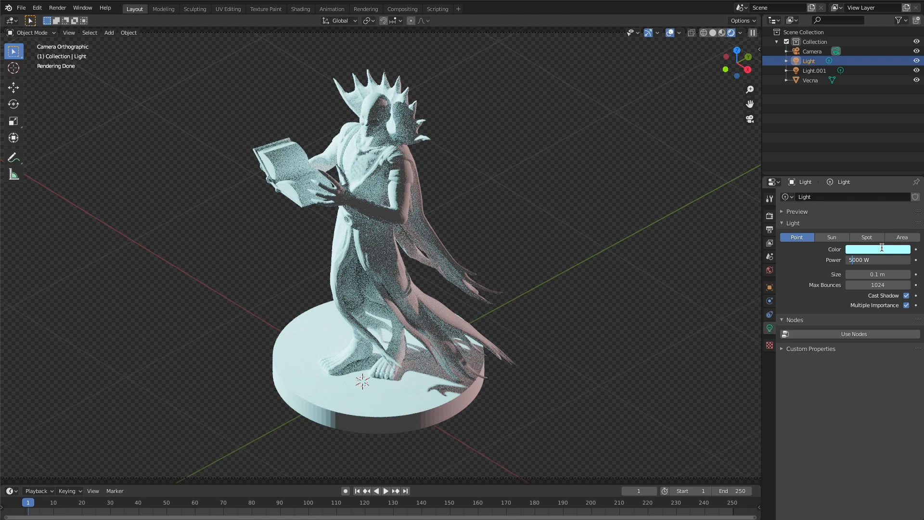
{"action": "key", "text": "Tab"}
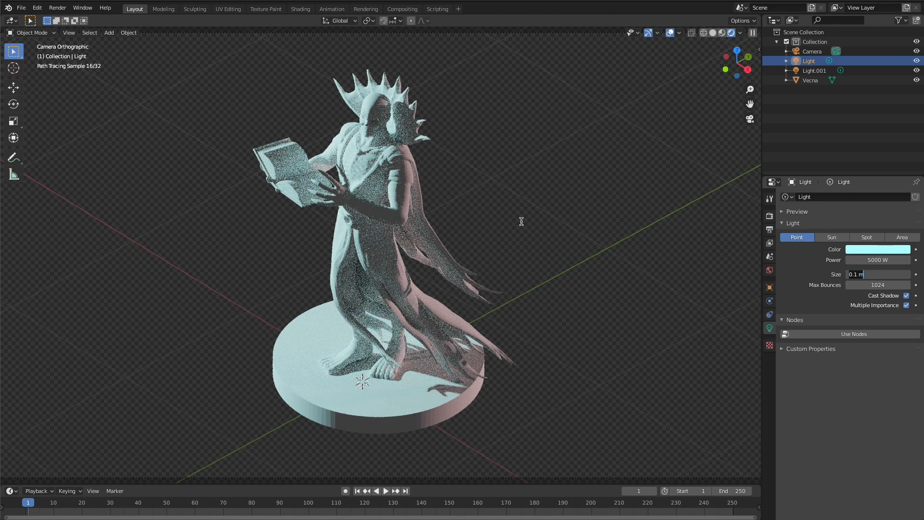
{"action": "key", "text": "Return"}
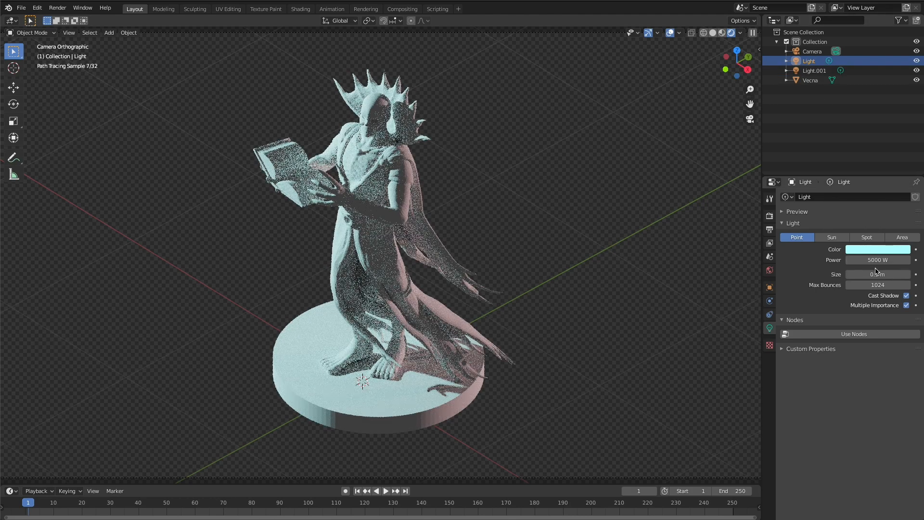
- Set the pale pink light's power to 500 W and render a test image of the figure
{"action": "left_click", "coordinate": [814, 70]}
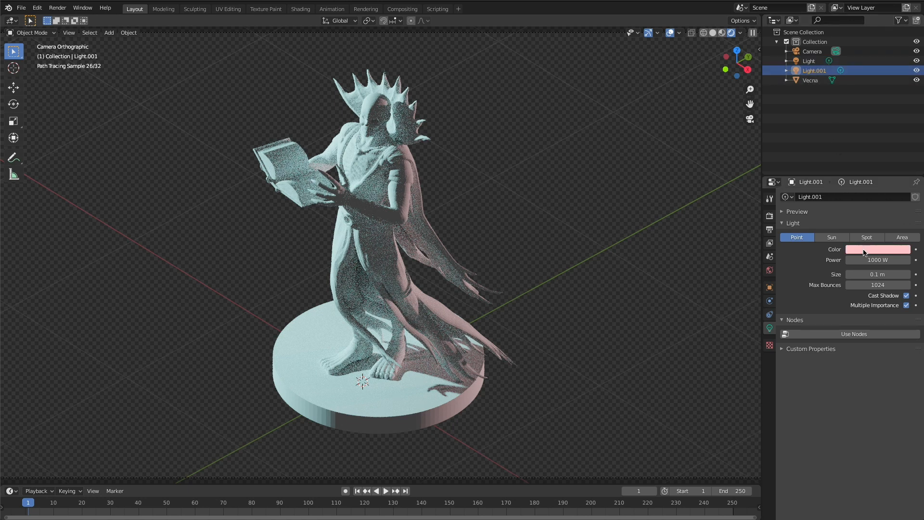
{"action": "left_click", "coordinate": [864, 262]}
{"action": "left_click", "coordinate": [855, 260]}
{"action": "key", "text": "BackSpace"}
{"action": "key", "text": "BackSpace"}
{"action": "type", "text": "5"}
{"action": "key", "text": "Tab"}
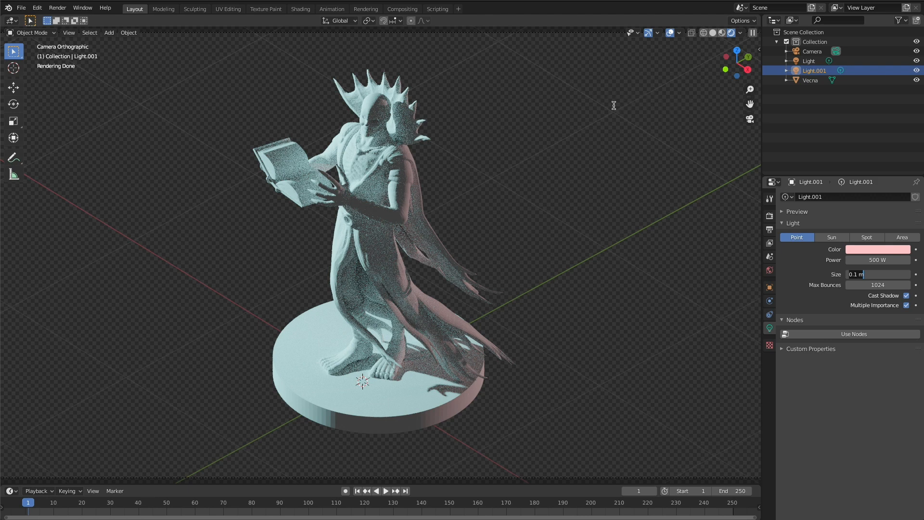
{"action": "key", "text": "Return"}
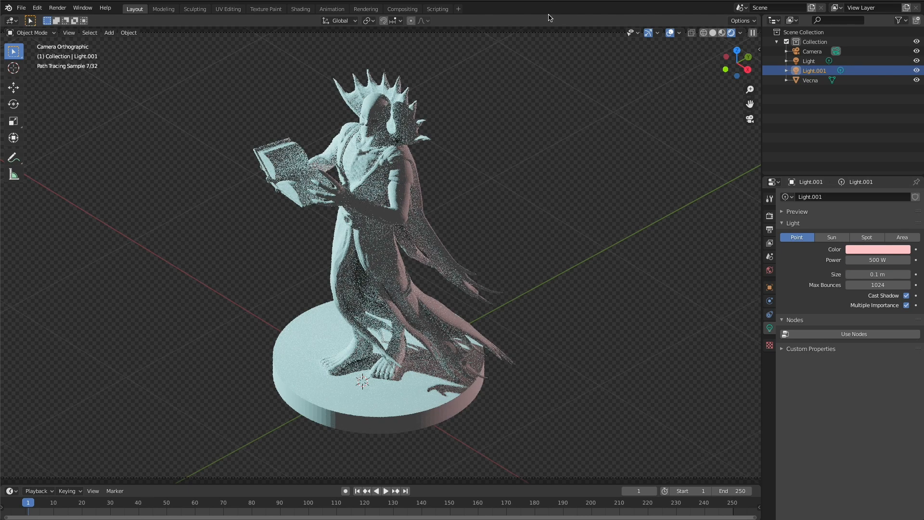
{"action": "key", "text": "F12"}
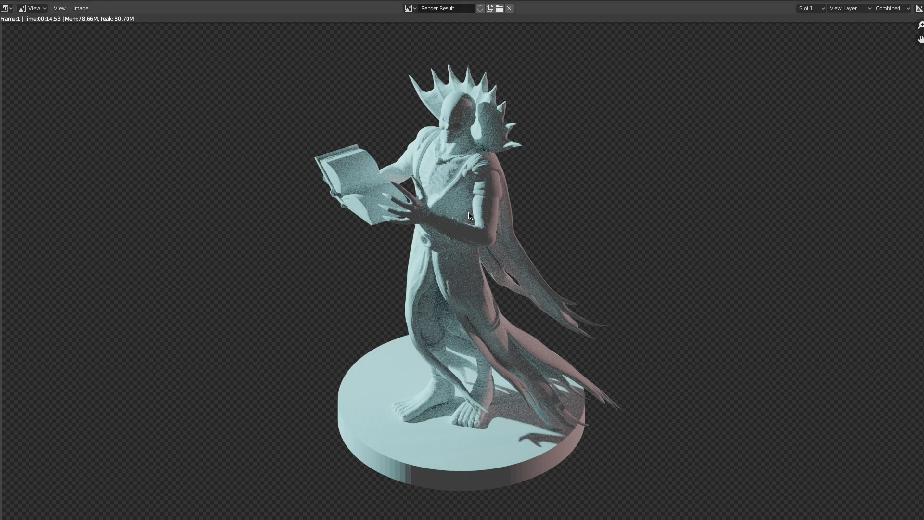
{"action": "key", "text": "Escape"}
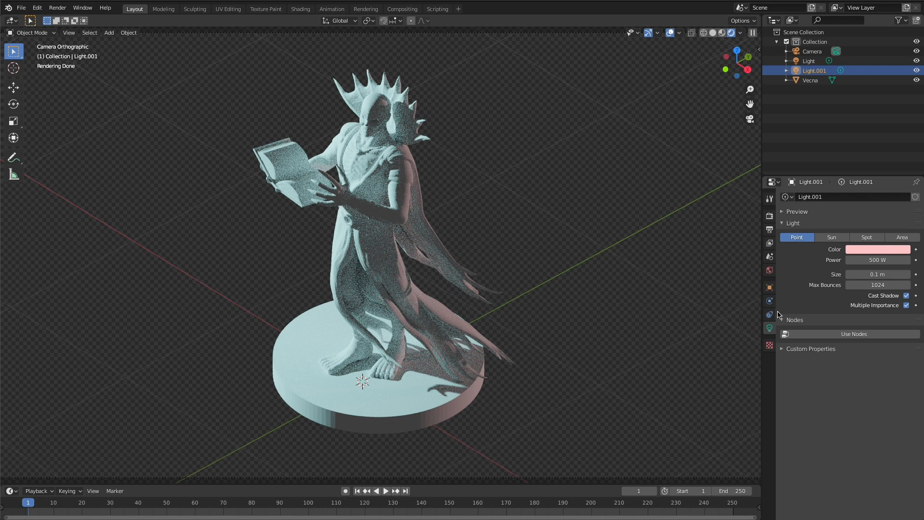
- Set the render samples to 1024, start a test render, and stop it partway to return to the scene
{"action": "left_click", "coordinate": [769, 215]}
{"action": "left_click", "coordinate": [893, 268]}
{"action": "key", "text": "Return"}
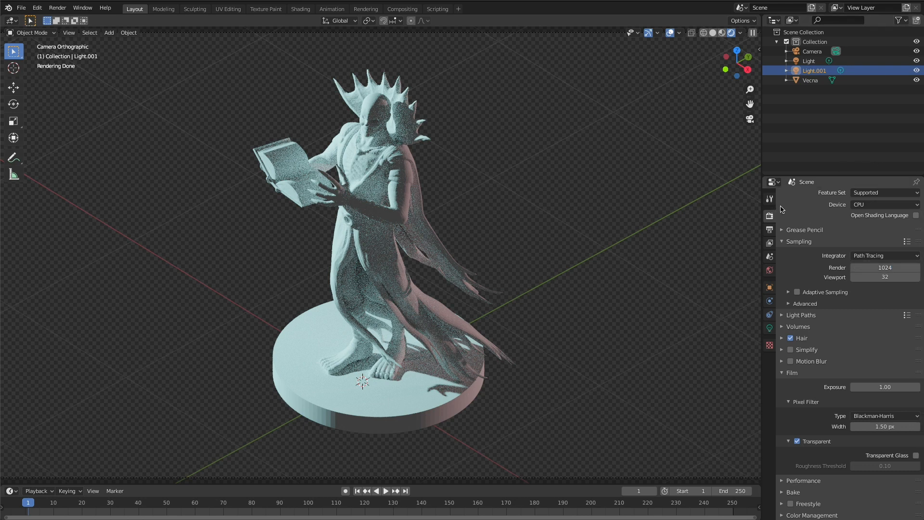
{"action": "key", "text": "F12"}
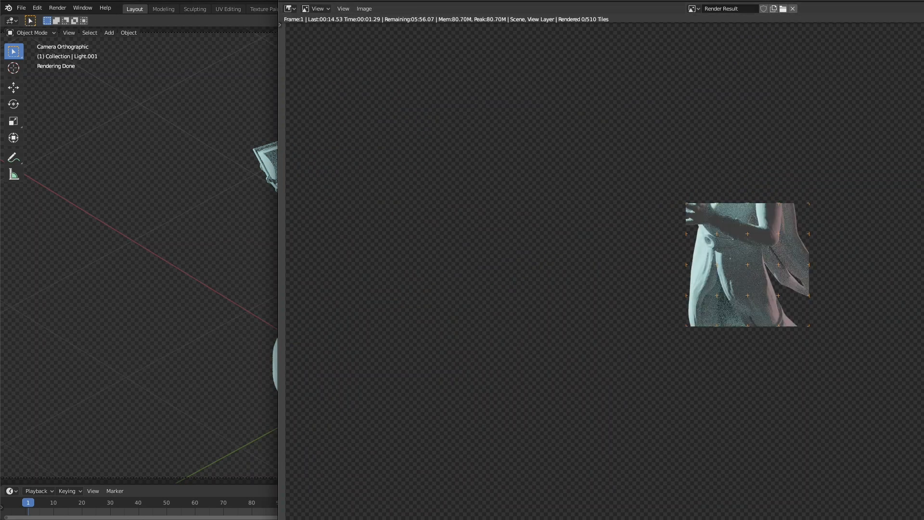
{"action": "left_click_drag", "start_coordinate": [808, 0], "coordinate": [518, 0]}
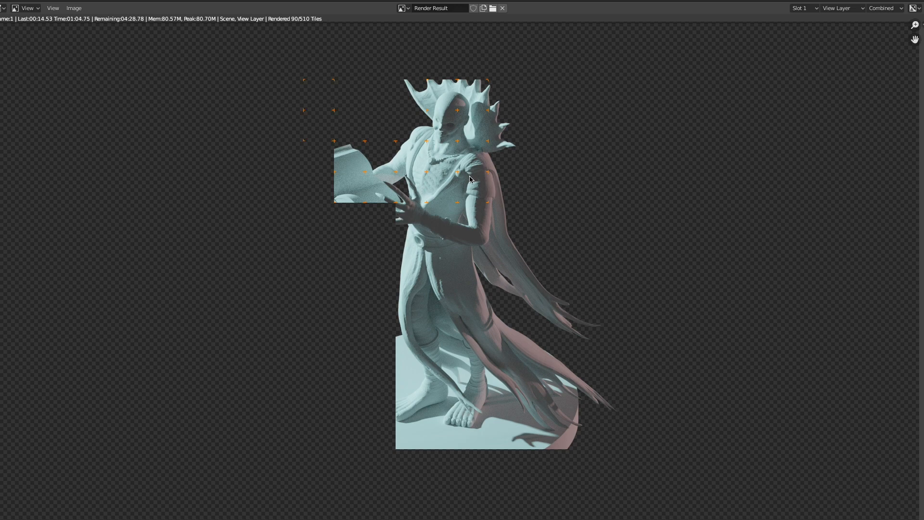
{"action": "key", "text": "Escape"}
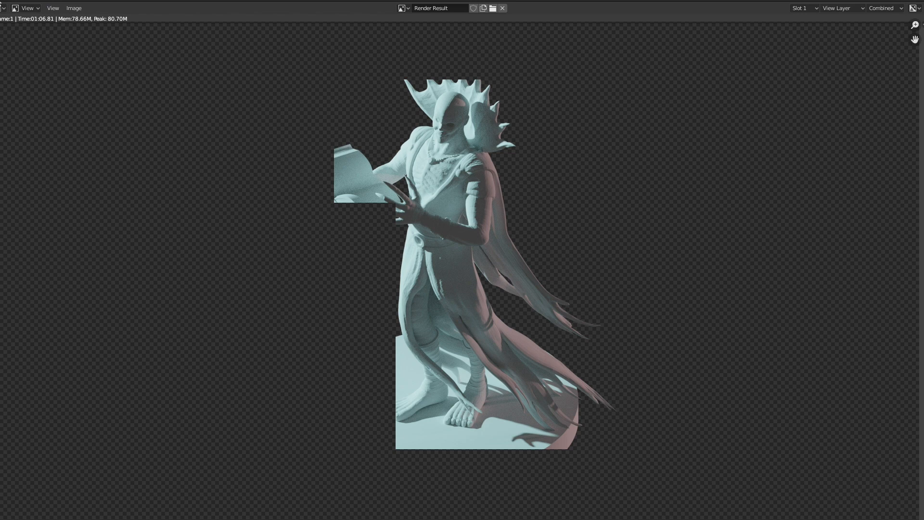
{"action": "key", "text": "Escape"}
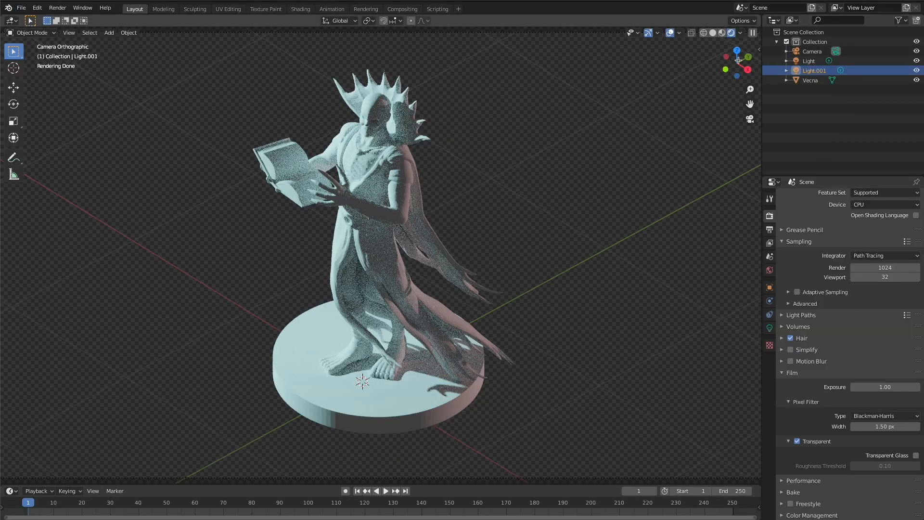
- Display the scene in solid shading and add a new material to the Vecna figure
{"action": "left_click", "coordinate": [722, 32]}
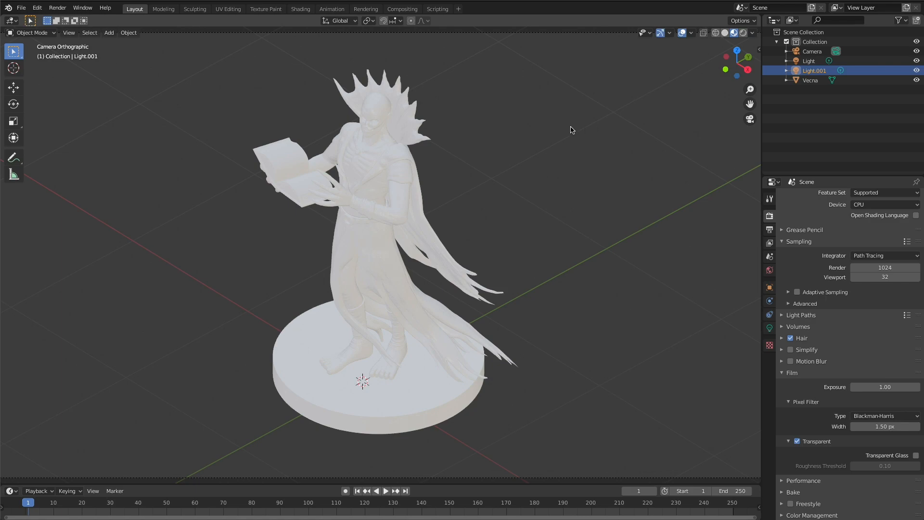
{"action": "left_click", "coordinate": [724, 33]}
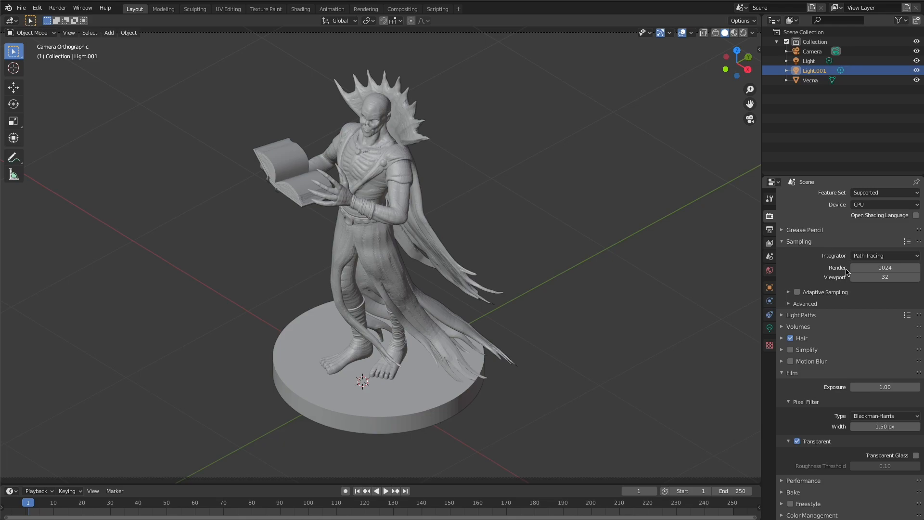
{"action": "left_click", "coordinate": [361, 218]}
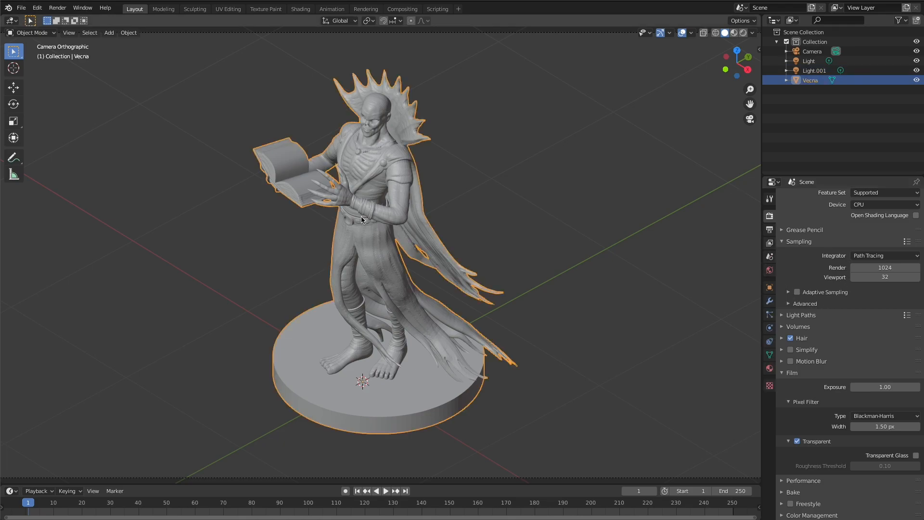
{"action": "left_click", "coordinate": [770, 368]}
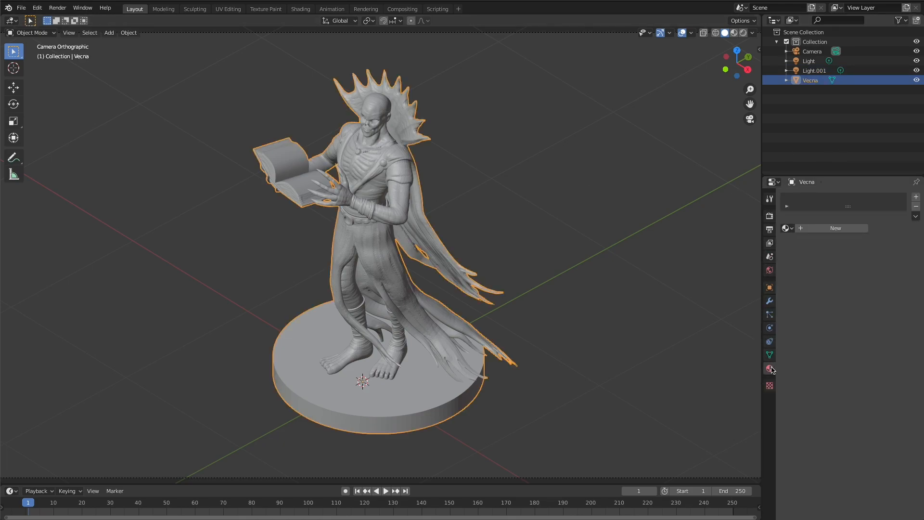
{"action": "left_click", "coordinate": [834, 228]}
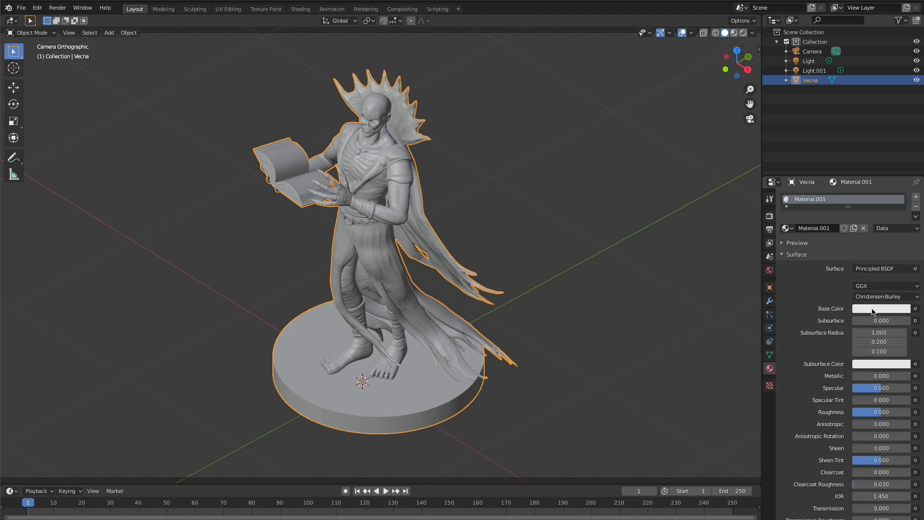
- Set the material's base color and subsurface color to light green, and check them in material preview shading
{"action": "left_click", "coordinate": [872, 312]}
{"action": "left_click_drag", "start_coordinate": [857, 198], "coordinate": [851, 195]}
{"action": "left_click", "coordinate": [871, 365]}
{"action": "left_click_drag", "start_coordinate": [850, 251], "coordinate": [852, 252]}
{"action": "left_click", "coordinate": [734, 34]}
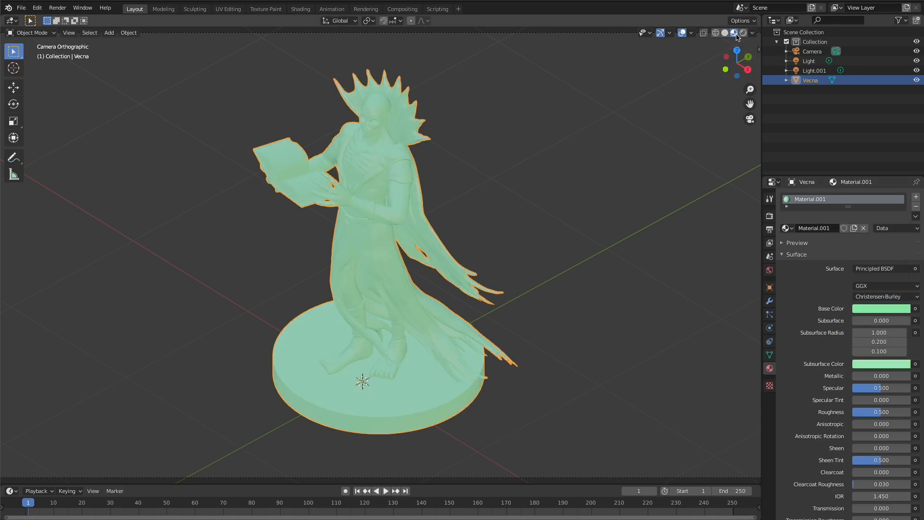
{"action": "left_click", "coordinate": [725, 32]}
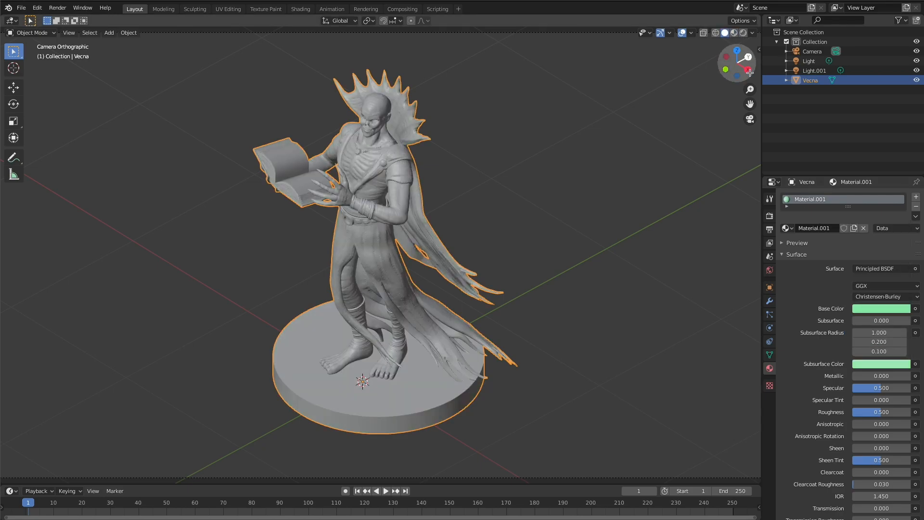
- Set the render samples to 64 and make a quick test render of the green figure
{"action": "left_click", "coordinate": [769, 216]}
{"action": "left_click", "coordinate": [890, 265]}
{"action": "type", "text": "128"}
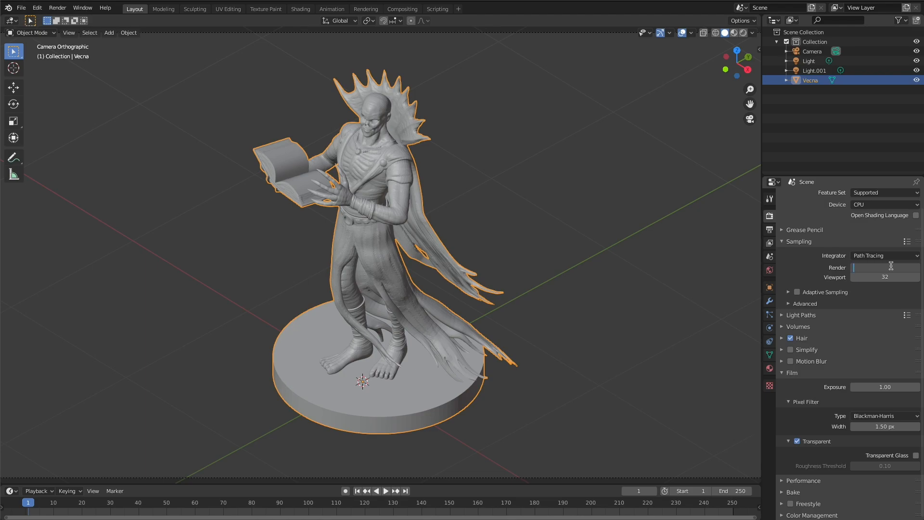
{"action": "key", "text": "Return"}
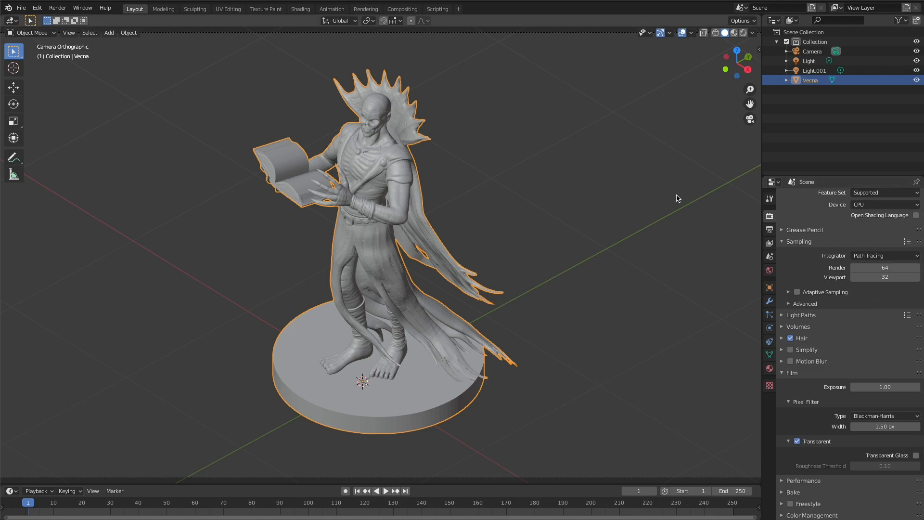
{"action": "key", "text": "F12"}
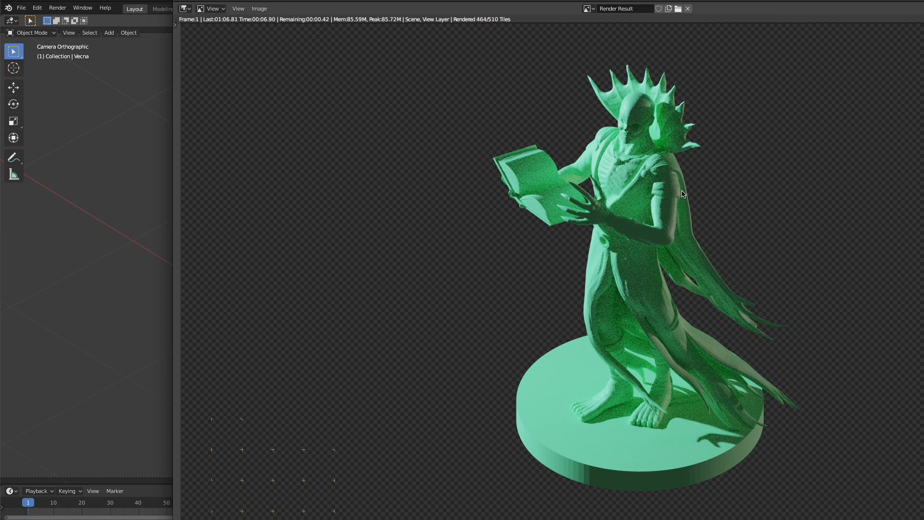
{"action": "key", "text": "Escape"}
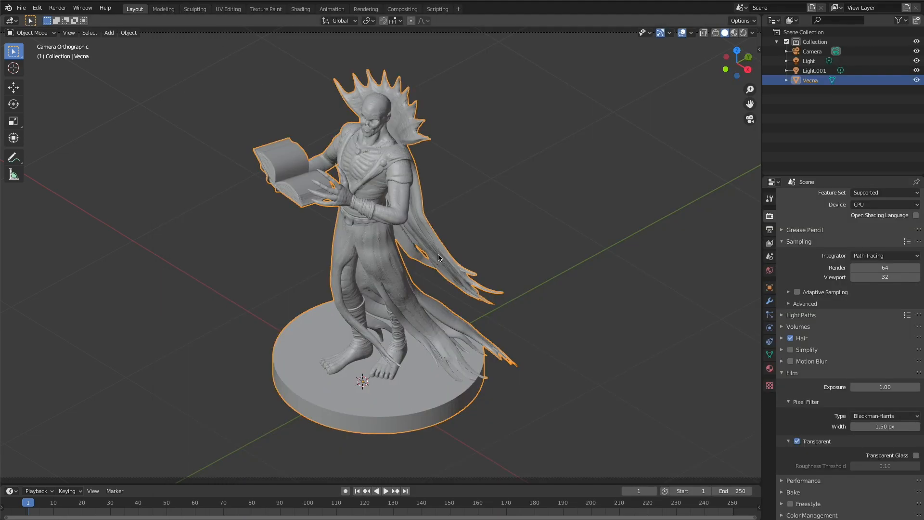
- Set the figure material's subsurface amount to 0.25 and run a test render
{"action": "left_click", "coordinate": [770, 368]}
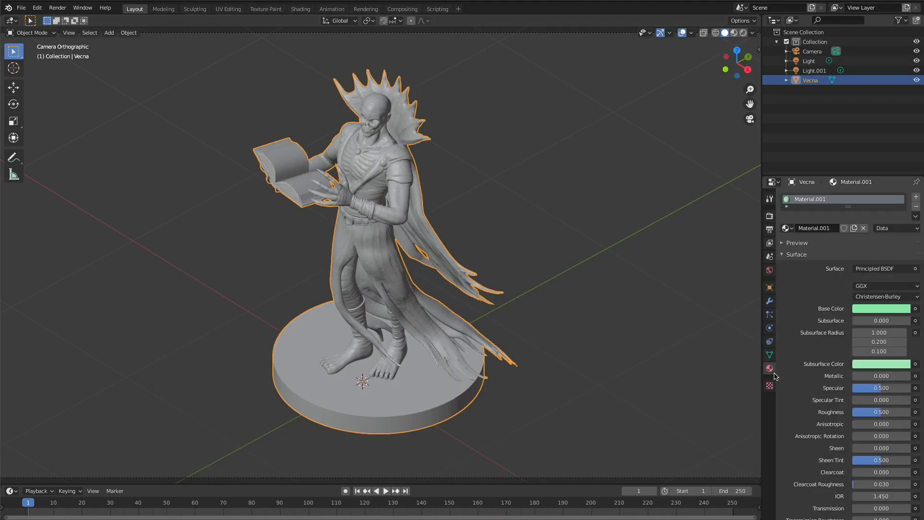
{"action": "scroll", "coordinate": [860, 381], "scroll_direction": "down", "scroll_amount": 1}
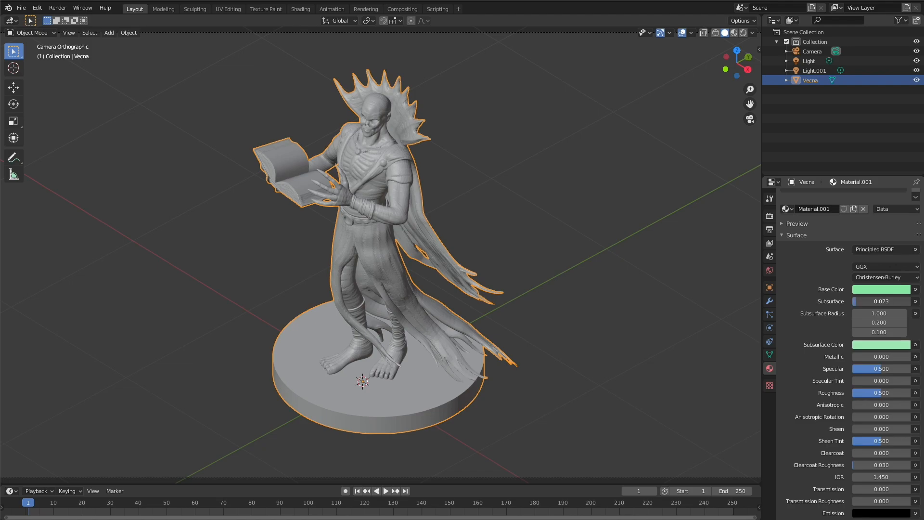
{"action": "left_click", "coordinate": [860, 301]}
{"action": "type", "text": ".25"}
{"action": "key", "text": "Return"}
{"action": "key", "text": "F12"}
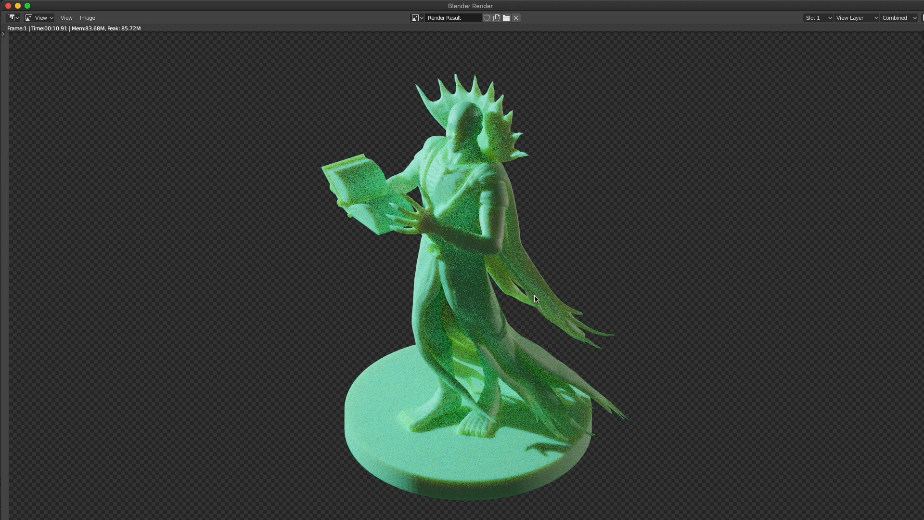
{"action": "key", "text": "Escape"}
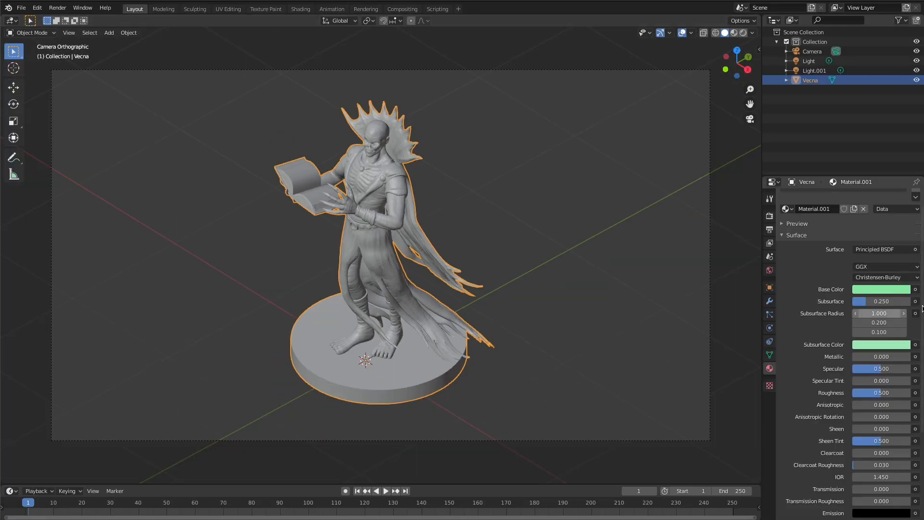
- Change the material's base color to pure white with RGB values of 1.000, and make its subsurface color white as well
{"action": "left_click", "coordinate": [880, 289]}
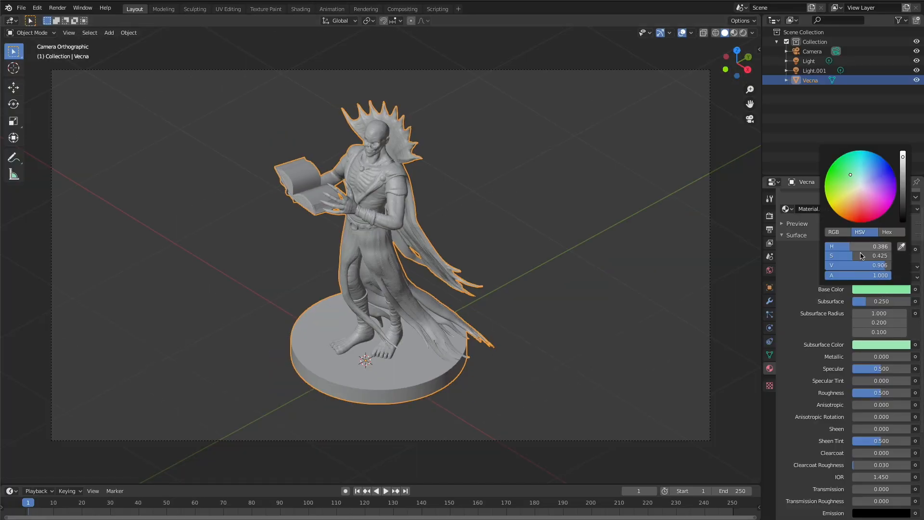
{"action": "left_click", "coordinate": [838, 232]}
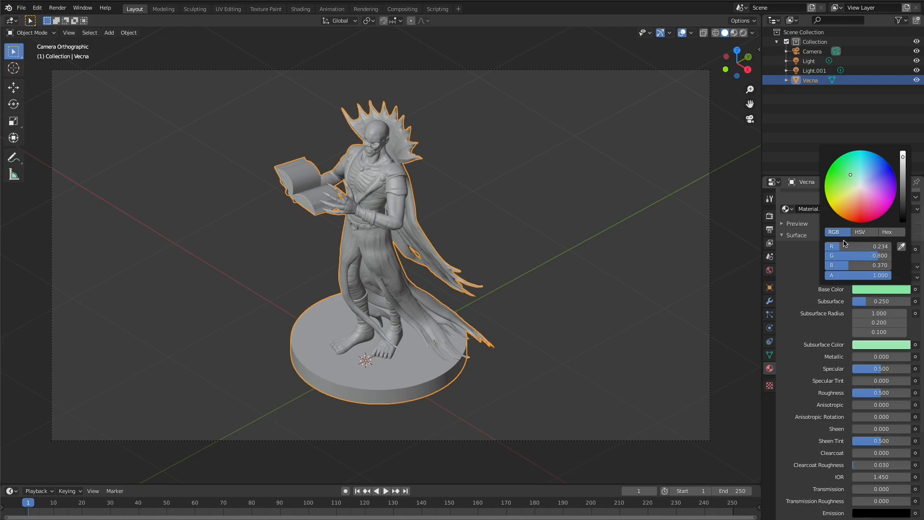
{"action": "left_click_drag", "start_coordinate": [841, 246], "coordinate": [890, 257]}
{"action": "left_click_drag", "start_coordinate": [831, 269], "coordinate": [890, 266]}
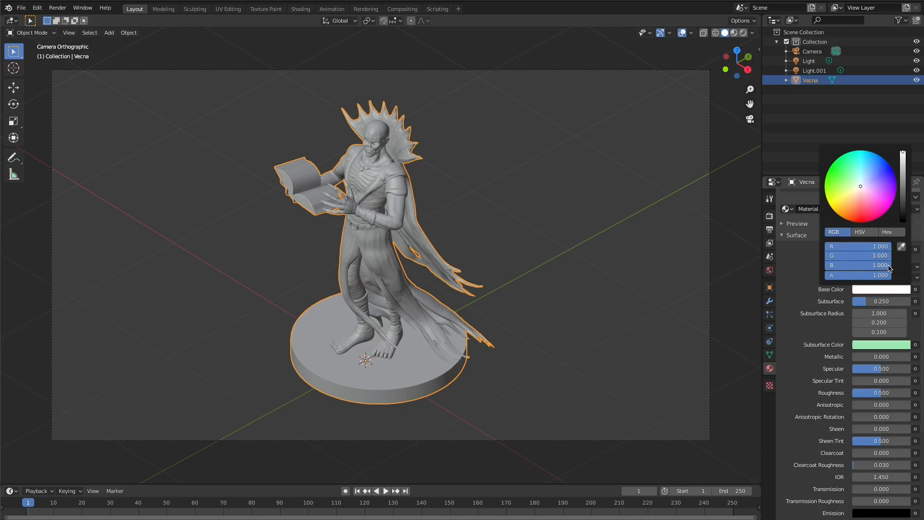
{"action": "left_click", "coordinate": [883, 345]}
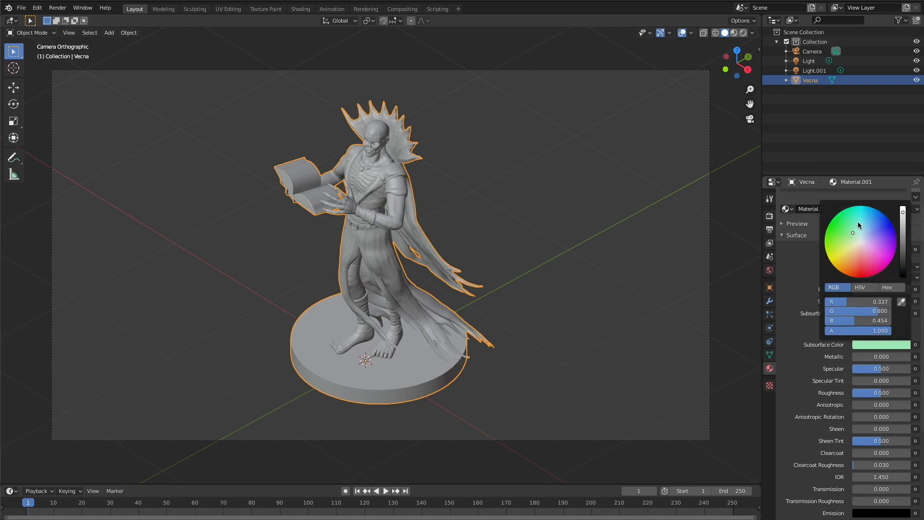
{"action": "left_click_drag", "start_coordinate": [849, 302], "coordinate": [893, 324]}
{"action": "left_click", "coordinate": [624, 246]}
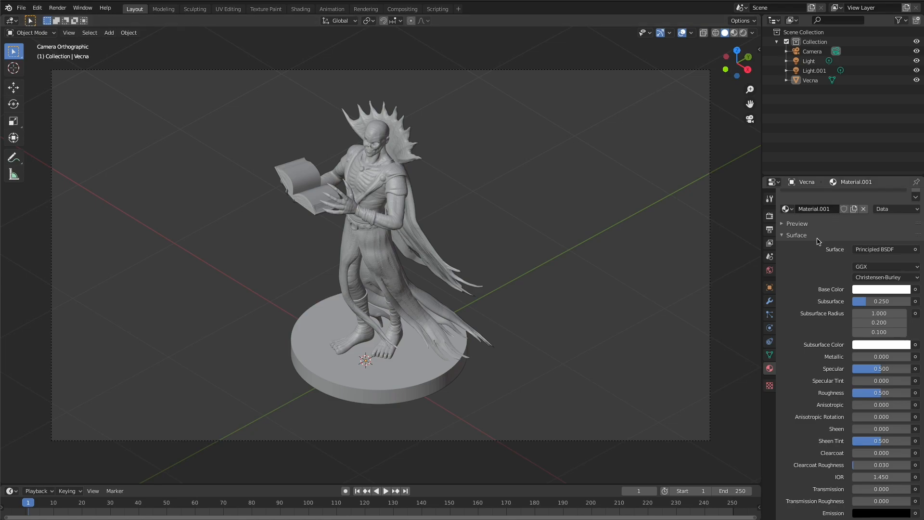
- Set the render samples to 1024 and render the final image of the white figure
{"action": "left_click", "coordinate": [769, 216]}
{"action": "left_click", "coordinate": [891, 264]}
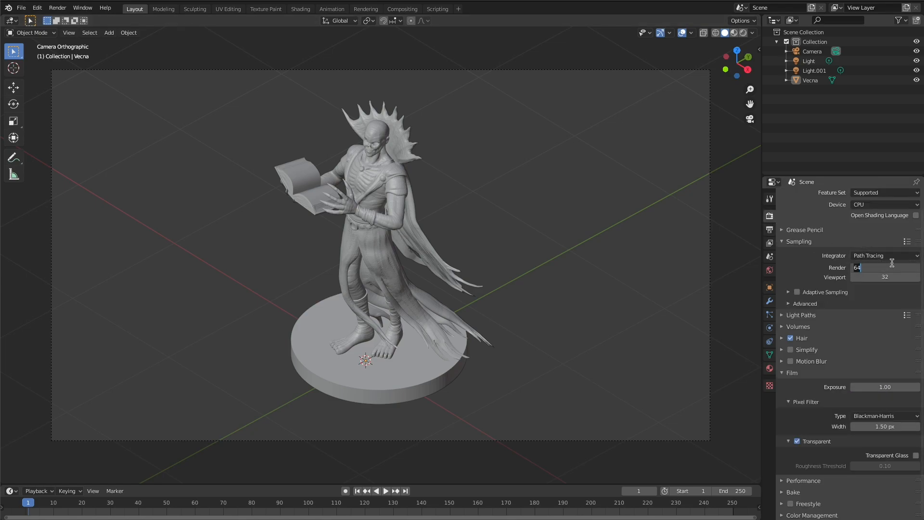
{"action": "type", "text": "102"}
{"action": "key", "text": "Return"}
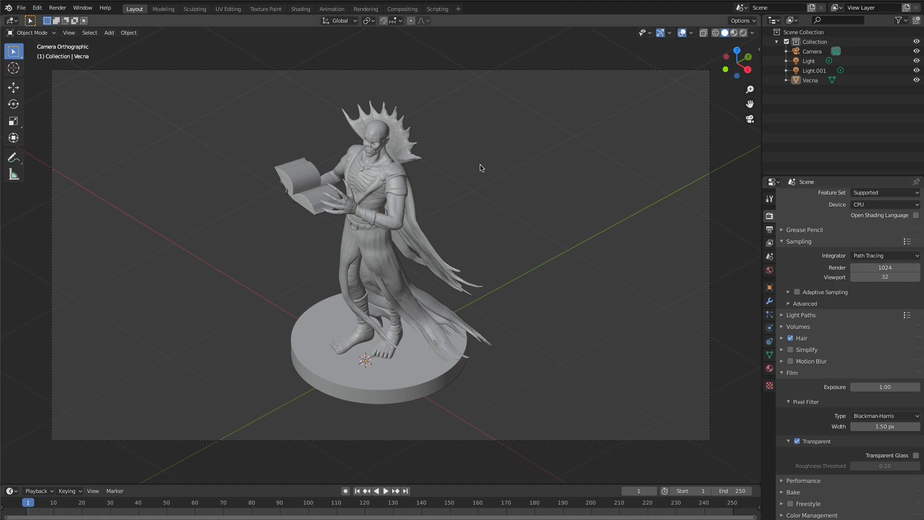
{"action": "key", "text": "F12"}
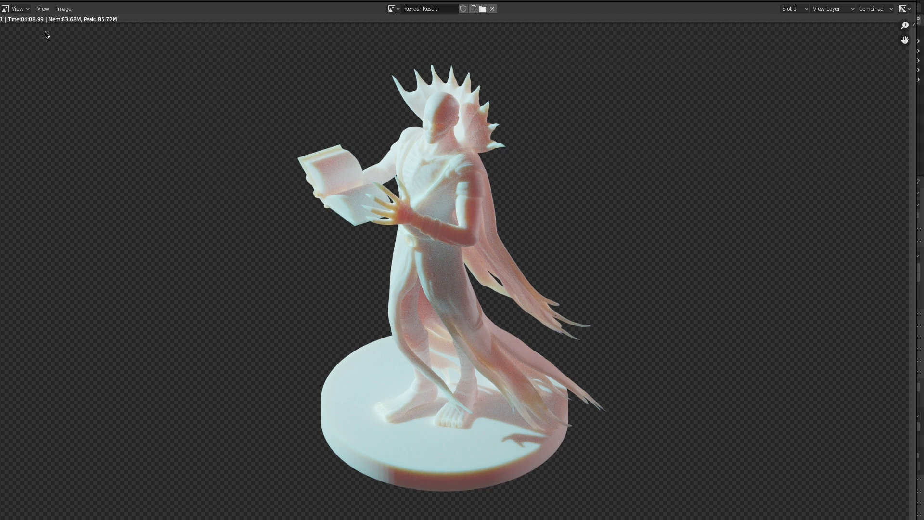
- Save the finished render as a PNG image named "vecna render.png" in the project folder
{"action": "left_click", "coordinate": [63, 9]}
{"action": "left_click", "coordinate": [102, 77]}
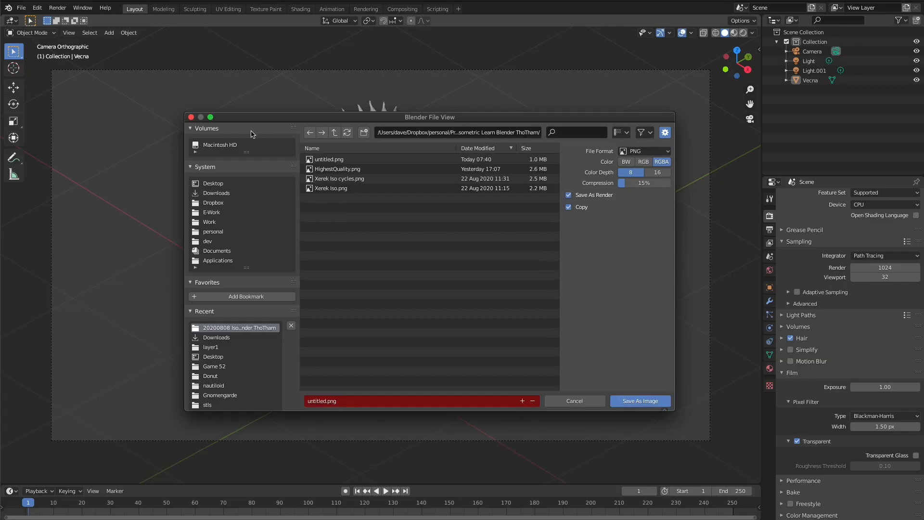
{"action": "left_click", "coordinate": [327, 401]}
{"action": "key", "text": "Home"}
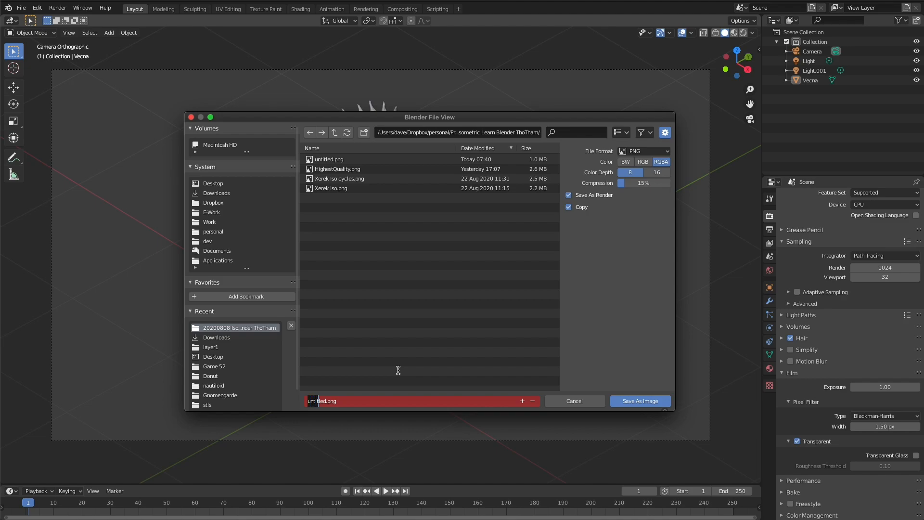
{"action": "type", "text": "vecna render"}
{"action": "key", "text": "Return"}
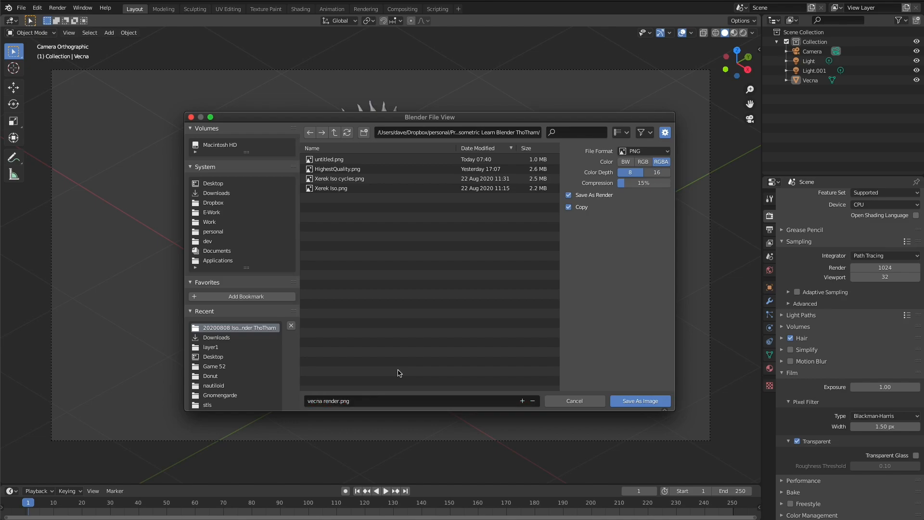
{"action": "left_click", "coordinate": [619, 399]}
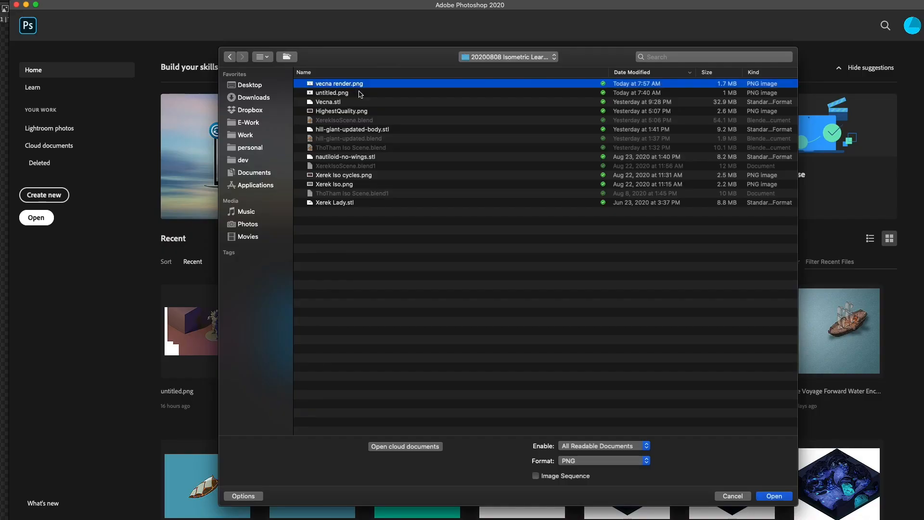
{"action": "key", "text": "Return"}
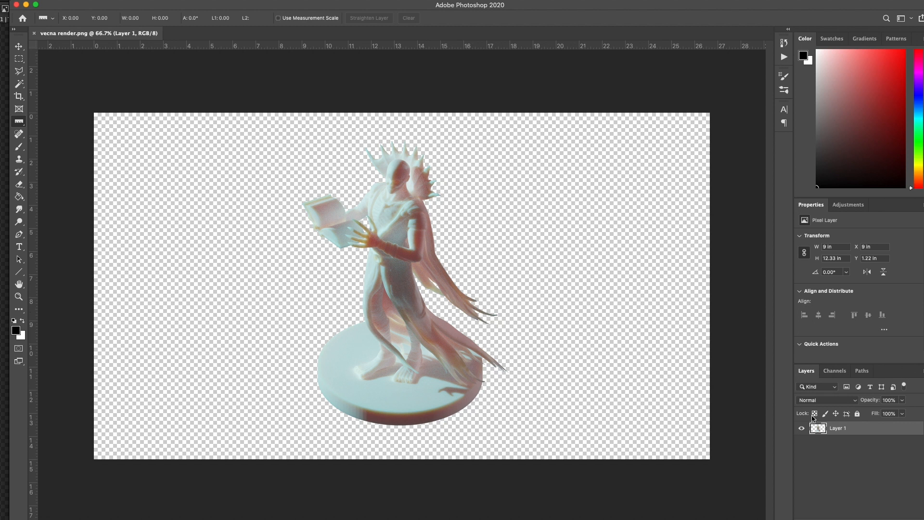
- In Photoshop, try a drop shadow with a size of 43 px on Layer 1 and switch it off again
{"action": "double_click", "coordinate": [859, 432]}
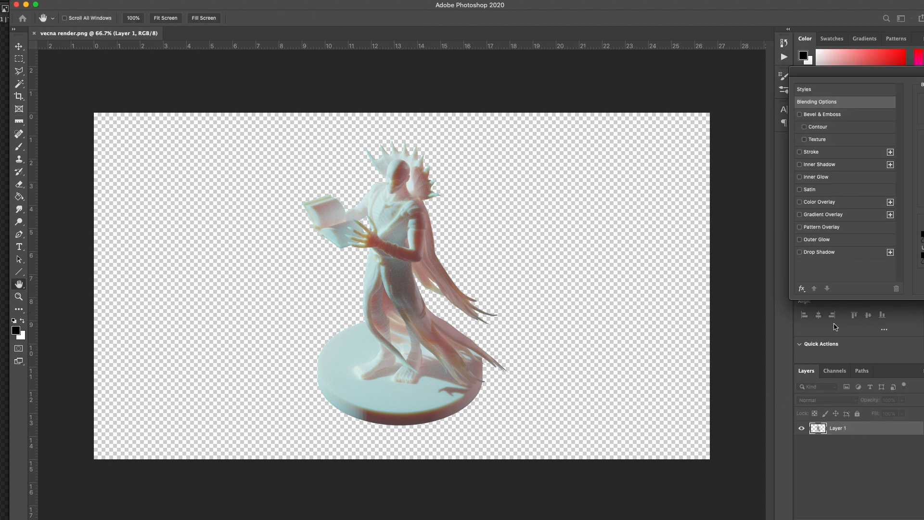
{"action": "left_click_drag", "start_coordinate": [911, 68], "coordinate": [633, 74]}
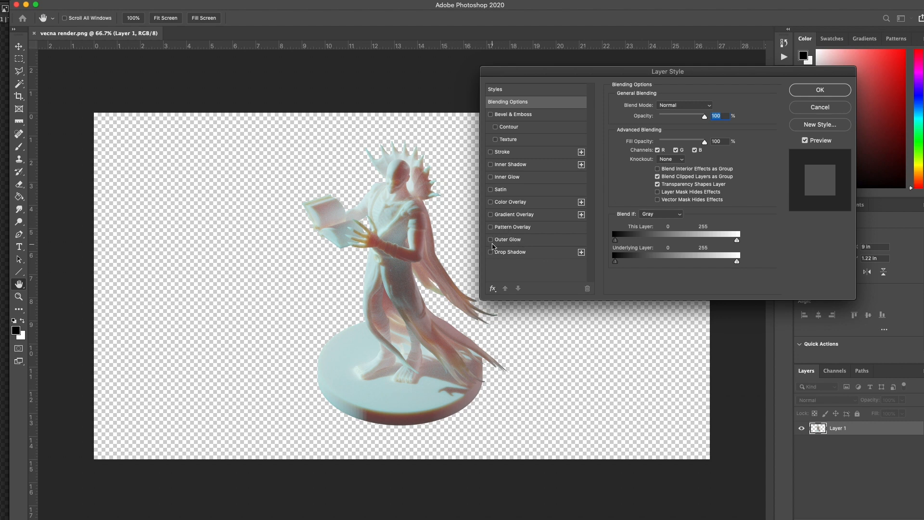
{"action": "left_click", "coordinate": [498, 252]}
{"action": "left_click_drag", "start_coordinate": [662, 167], "coordinate": [657, 169]}
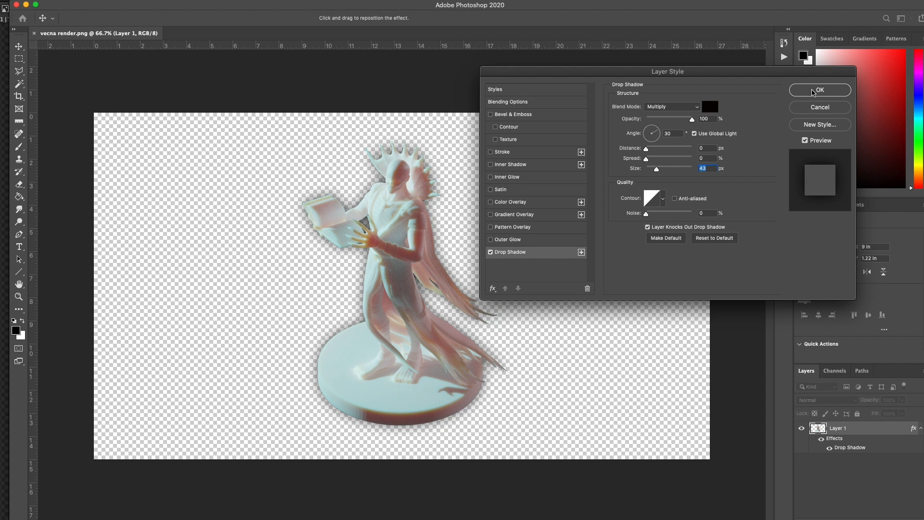
{"action": "left_click", "coordinate": [491, 252]}
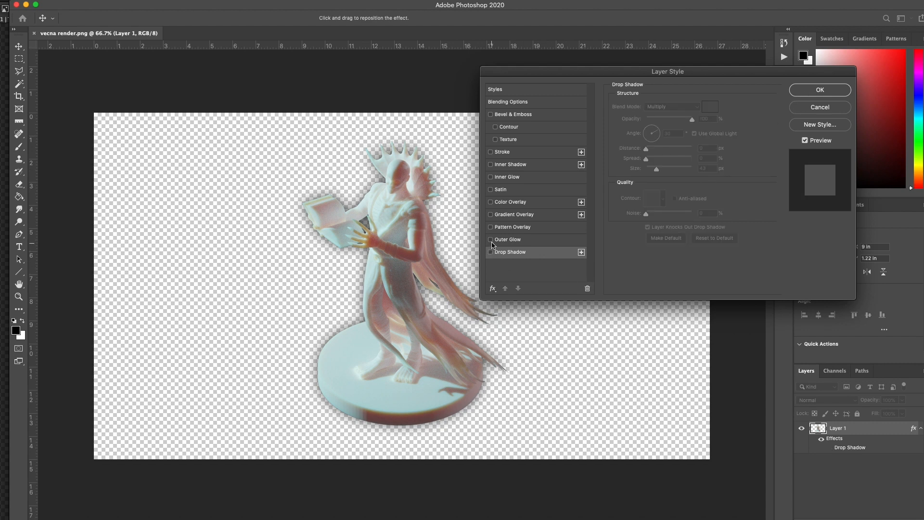
- Apply a black Outer Glow to Layer 1 with 100% opacity and a size of 10 px
{"action": "left_click", "coordinate": [491, 240]}
{"action": "left_click", "coordinate": [536, 239]}
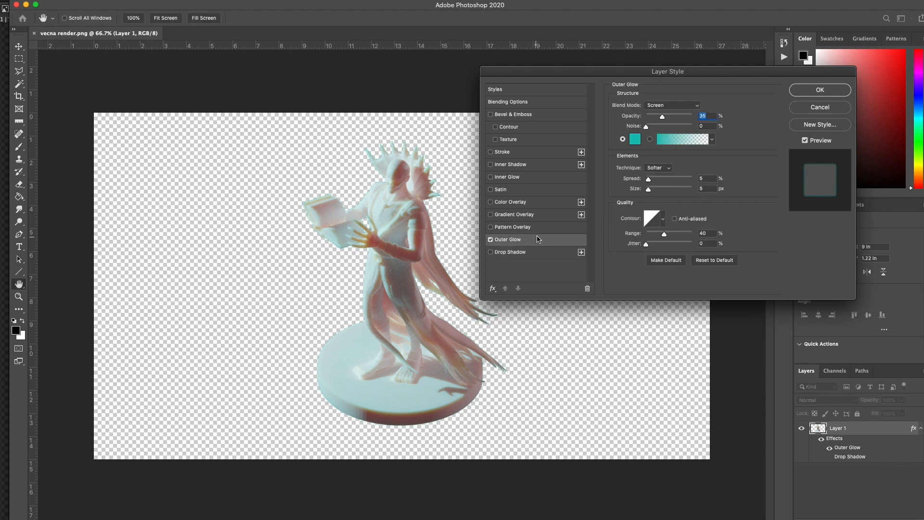
{"action": "left_click", "coordinate": [632, 139]}
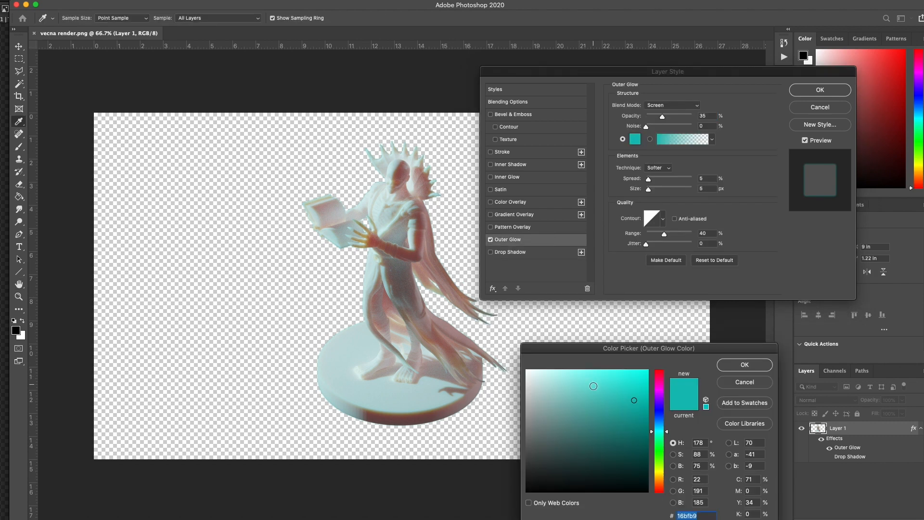
{"action": "left_click_drag", "start_coordinate": [591, 381], "coordinate": [690, 512]}
{"action": "left_click", "coordinate": [741, 365]}
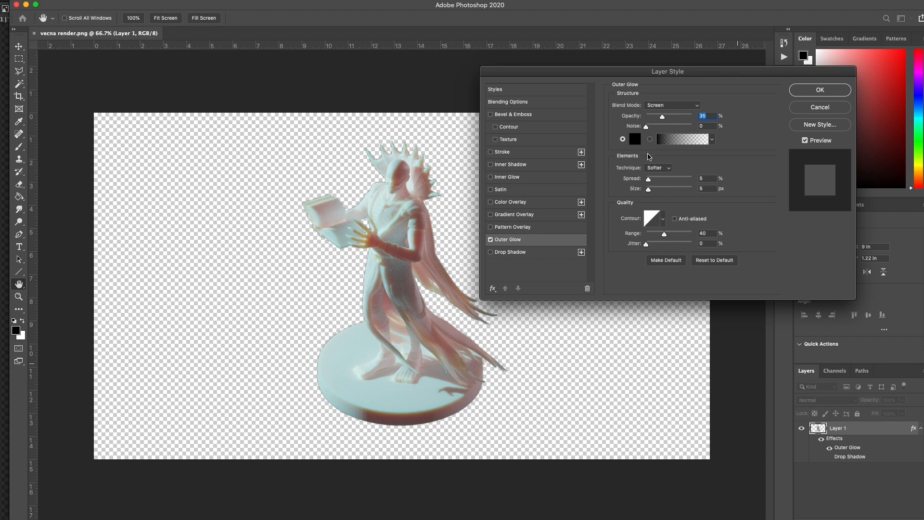
{"action": "left_click_drag", "start_coordinate": [655, 120], "coordinate": [717, 126]}
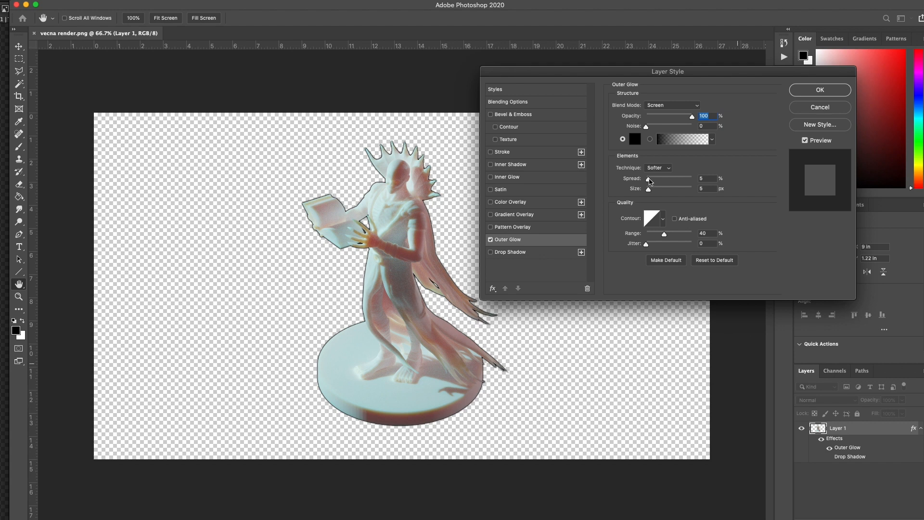
{"action": "left_click_drag", "start_coordinate": [651, 190], "coordinate": [652, 191]}
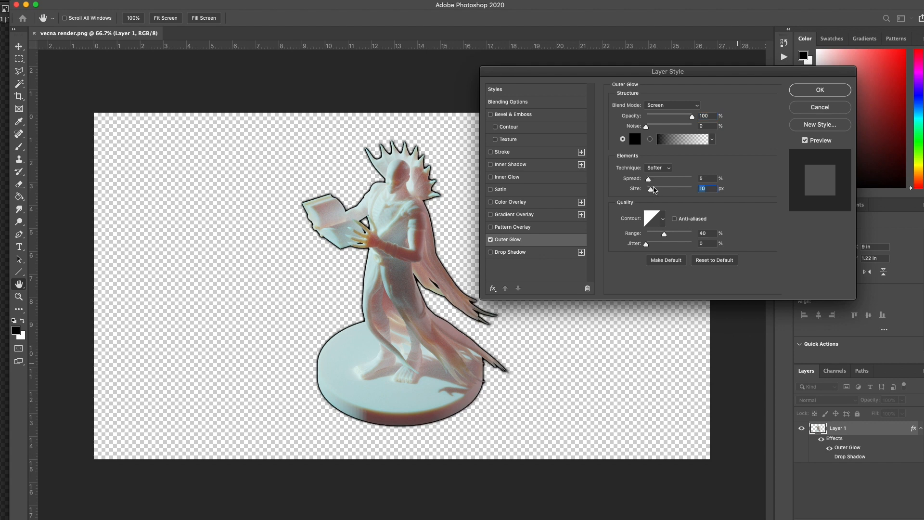
{"action": "left_click", "coordinate": [812, 93]}
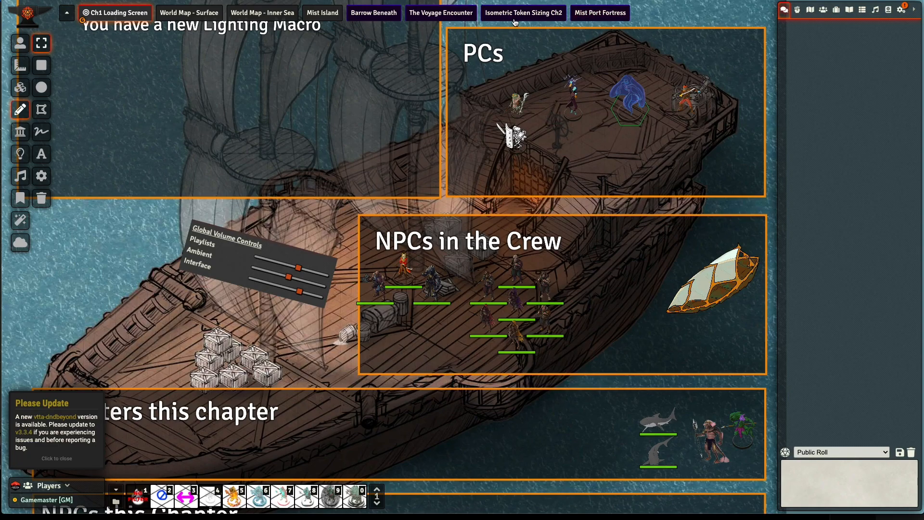
- Switch to Foundry VTT and open an empty area of the Isometric Token Sizing Ch2 scene
{"action": "left_click", "coordinate": [513, 18]}
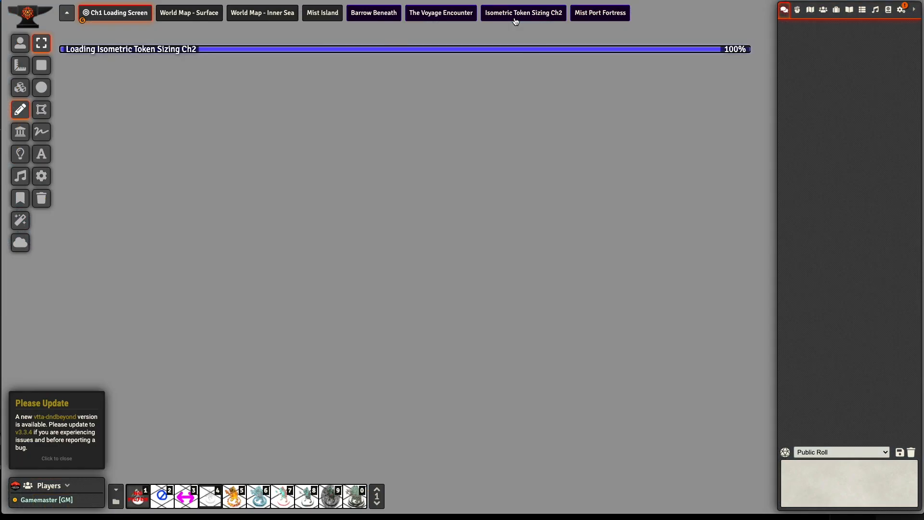
{"action": "right_click_drag", "start_coordinate": [473, 237], "coordinate": [454, 215]}
{"action": "scroll", "coordinate": [441, 194], "scroll_direction": "up", "scroll_amount": 7}
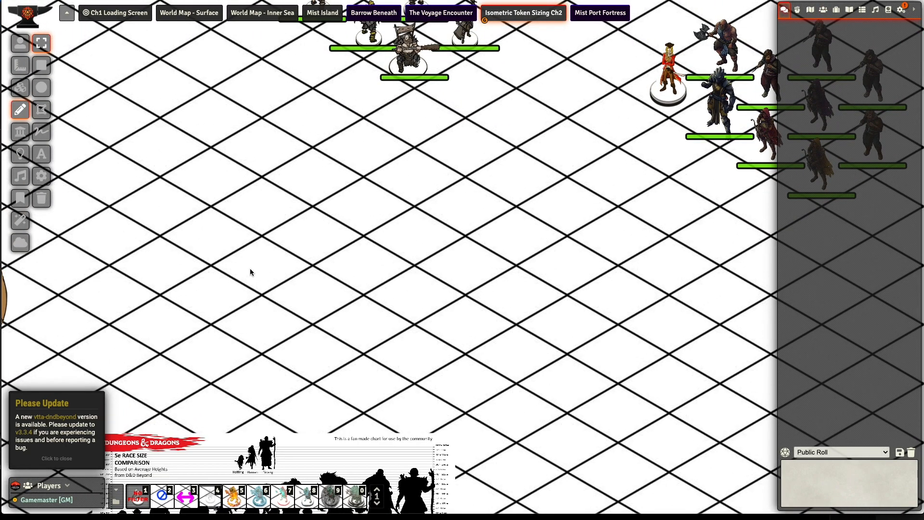
- Bring the "vecna token.png" file onto the scene's empty grid as an npc actor and select its token
{"action": "key", "text": "super+Tab"}
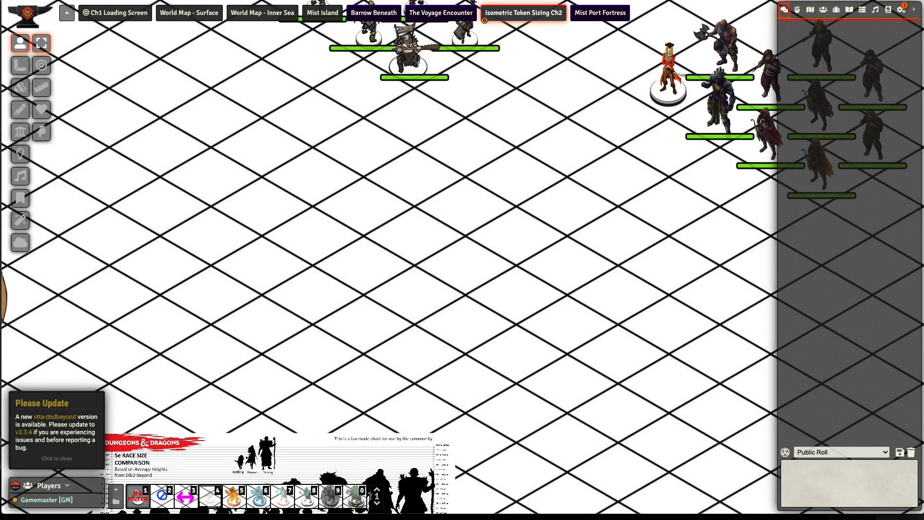
{"action": "left_click_drag", "start_coordinate": [922, 168], "coordinate": [373, 223]}
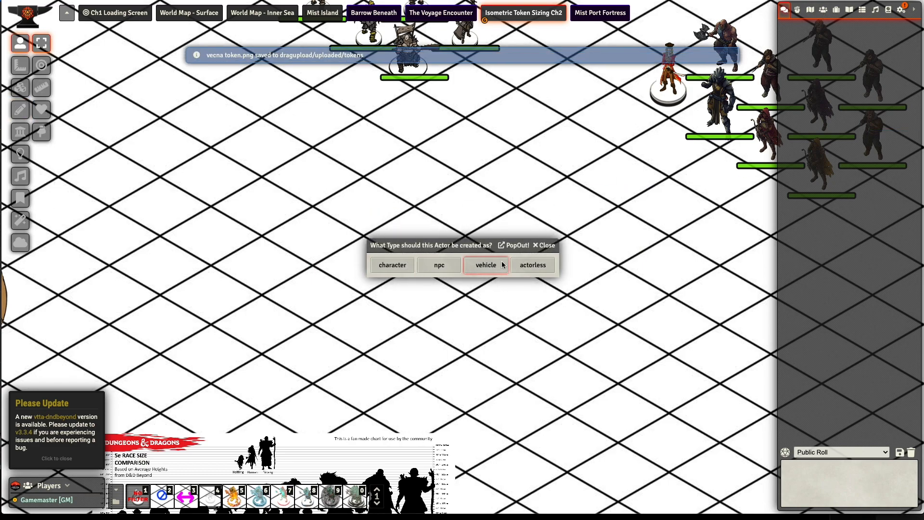
{"action": "left_click", "coordinate": [439, 265]}
{"action": "left_click", "coordinate": [416, 249]}
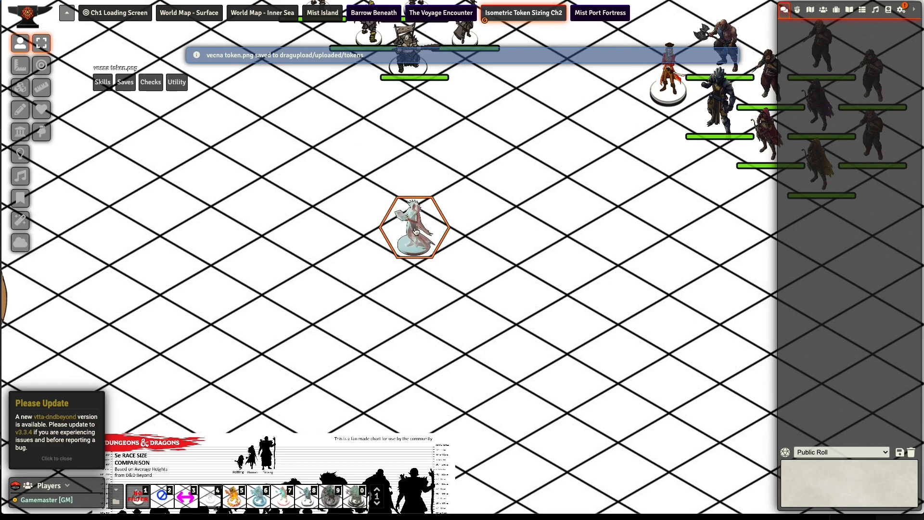
- Shift the Vecna token's art upward to a Token Pivot Y of 103 in the Hex Token Configuration Wizard and save the changes
{"action": "right_click", "coordinate": [416, 247]}
{"action": "left_click", "coordinate": [355, 250]}
{"action": "left_click", "coordinate": [483, 220]}
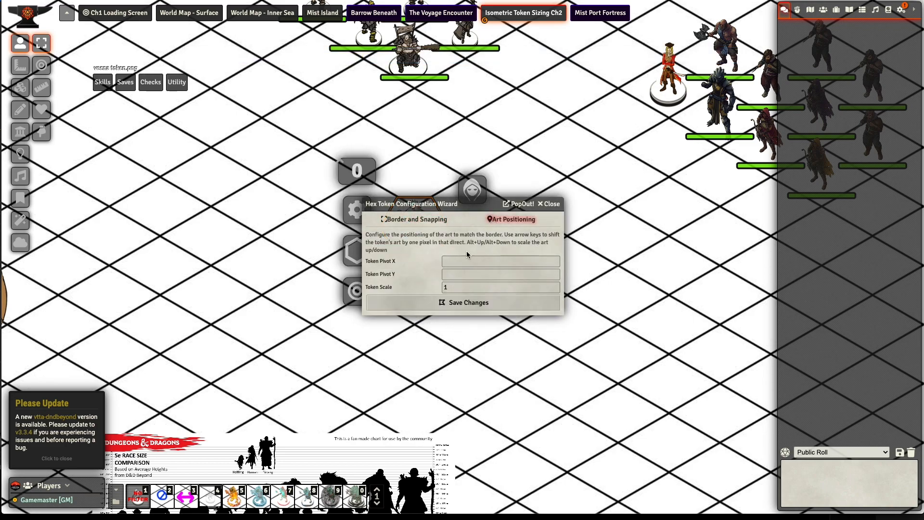
{"action": "left_click_drag", "start_coordinate": [462, 205], "coordinate": [667, 168]}
{"action": "key", "text": "Up"}
{"action": "key", "text": "Up"}
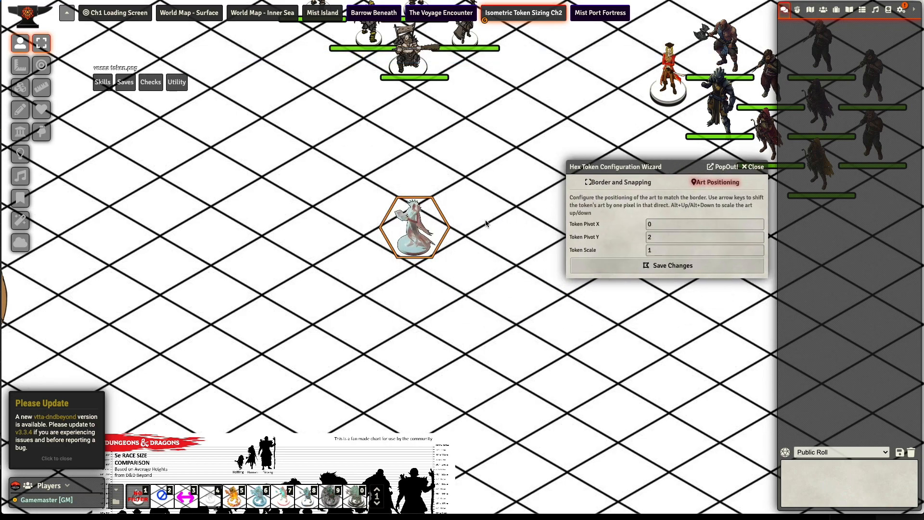
{"action": "key", "text": "Up"}
{"action": "key", "text": "Up"}
{"action": "key", "text": "Up"}
{"action": "key", "text": "Up"}
{"action": "key", "text": "Up"}
{"action": "key", "text": "Up"}
{"action": "key", "text": "Up"}
{"action": "key", "text": "Up"}
{"action": "key", "text": "Up"}
{"action": "key", "text": "Up"}
{"action": "key", "text": "Up"}
{"action": "key", "text": "Up"}
{"action": "key", "text": "Up"}
{"action": "key", "text": "Up"}
{"action": "key", "text": "Up"}
{"action": "key", "text": "Up"}
{"action": "key", "text": "Up"}
{"action": "key", "text": "Up"}
{"action": "key", "text": "Up"}
{"action": "key", "text": "Up"}
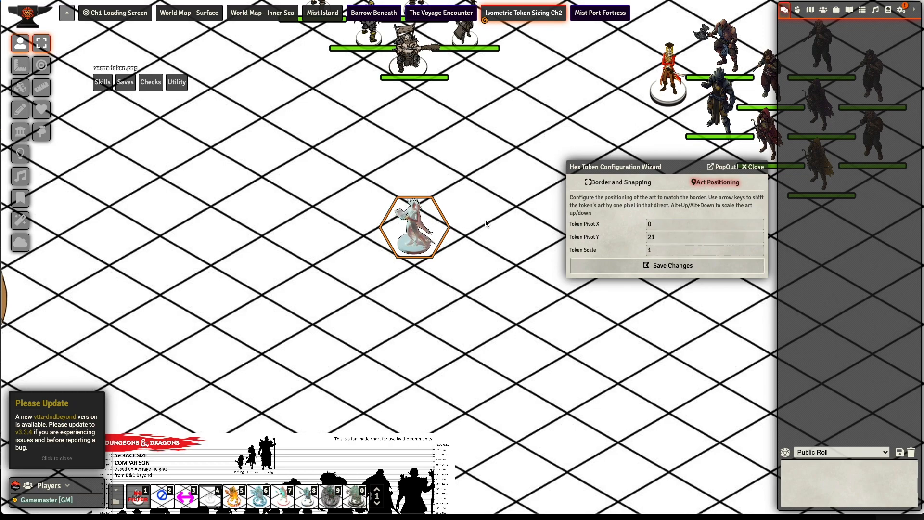
{"action": "key", "text": "Up"}
{"action": "key", "text": "Up"}
{"action": "key", "text": "Up"}
{"action": "key", "text": "Up"}
{"action": "key", "text": "Up"}
{"action": "key", "text": "Up"}
{"action": "key", "text": "Up"}
{"action": "key", "text": "Up"}
{"action": "key", "text": "Up"}
{"action": "key", "text": "Up"}
{"action": "key", "text": "Up"}
{"action": "key", "text": "Up"}
{"action": "key", "text": "Up"}
{"action": "key", "text": "Up"}
{"action": "key", "text": "Up"}
{"action": "key", "text": "Up"}
{"action": "key", "text": "Up"}
{"action": "key", "text": "Up"}
{"action": "key", "text": "Up"}
{"action": "key", "text": "Up"}
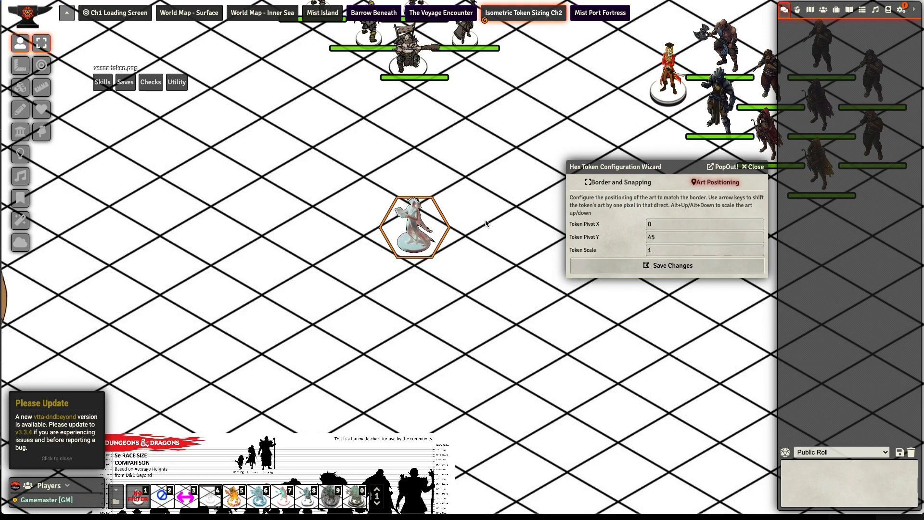
{"action": "key", "text": "Up"}
{"action": "key", "text": "Up"}
{"action": "key", "text": "Up"}
{"action": "key", "text": "Up"}
{"action": "key", "text": "Up"}
{"action": "key", "text": "Up"}
{"action": "key", "text": "Up"}
{"action": "key", "text": "Up"}
{"action": "key", "text": "Up"}
{"action": "key", "text": "Up"}
{"action": "key", "text": "Up"}
{"action": "key", "text": "Up"}
{"action": "key", "text": "Up"}
{"action": "key", "text": "Up"}
{"action": "key", "text": "Up"}
{"action": "key", "text": "Up"}
{"action": "key", "text": "Up"}
{"action": "key", "text": "Up"}
{"action": "key", "text": "Up"}
{"action": "key", "text": "Up"}
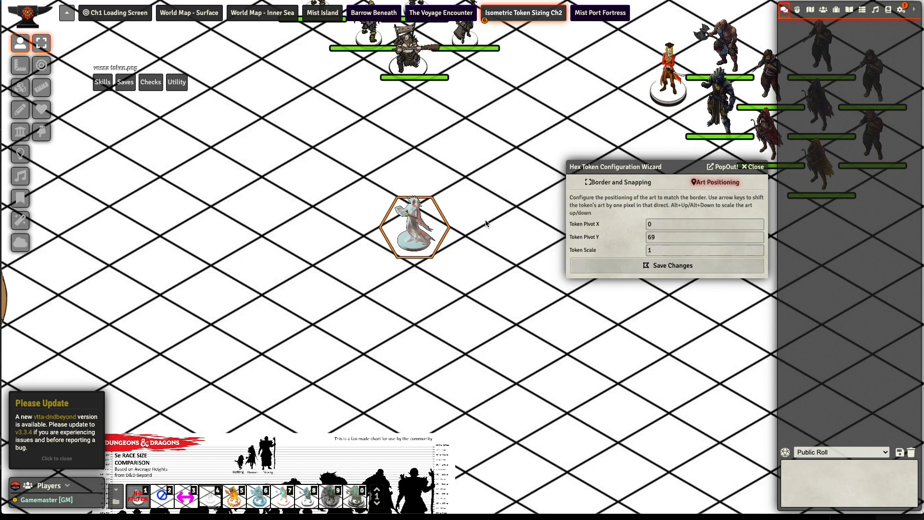
{"action": "key", "text": "Up"}
{"action": "key", "text": "Up"}
{"action": "key", "text": "Up"}
{"action": "key", "text": "Up"}
{"action": "key", "text": "Up"}
{"action": "key", "text": "Up"}
{"action": "key", "text": "Up"}
{"action": "key", "text": "Up"}
{"action": "key", "text": "Up"}
{"action": "key", "text": "Up"}
{"action": "key", "text": "Up"}
{"action": "key", "text": "Up"}
{"action": "key", "text": "Up"}
{"action": "key", "text": "Up"}
{"action": "key", "text": "Up"}
{"action": "key", "text": "Up"}
{"action": "key", "text": "Up"}
{"action": "key", "text": "Up"}
{"action": "key", "text": "Up"}
{"action": "key", "text": "Up"}
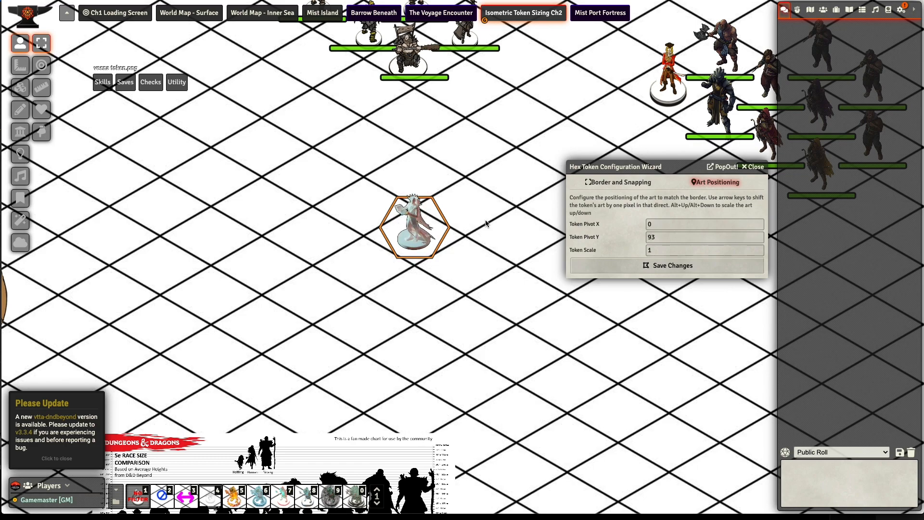
{"action": "key", "text": "Up"}
{"action": "key", "text": "Up"}
{"action": "key", "text": "Up"}
{"action": "key", "text": "Up"}
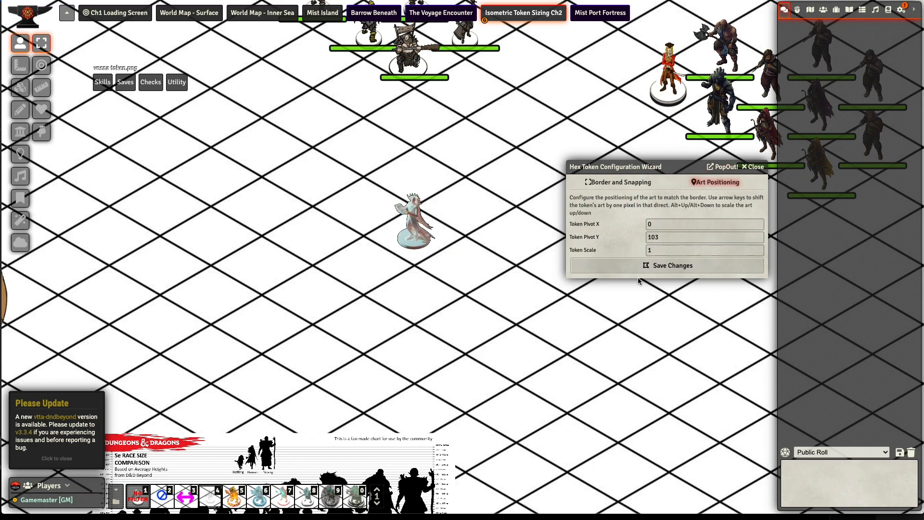
{"action": "left_click", "coordinate": [645, 269]}
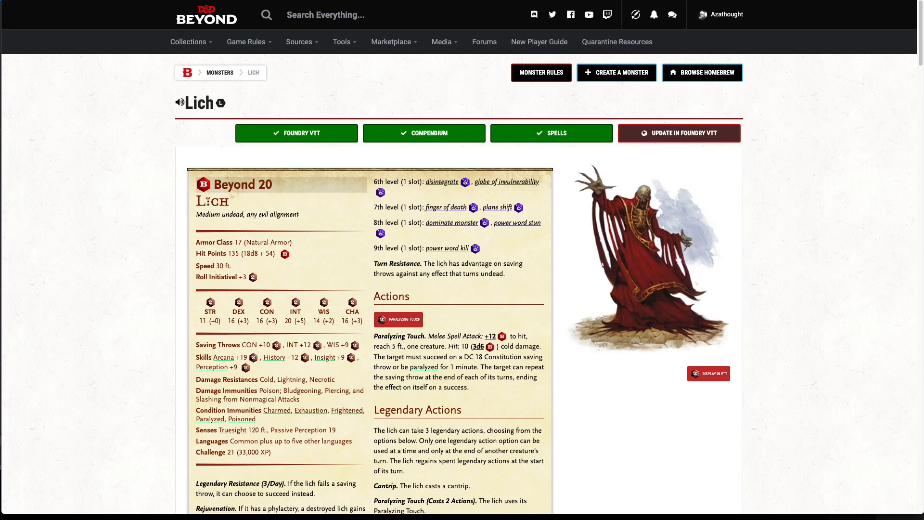
- Update the Lich monster in Foundry VTT from its D&D Beyond page and return to the Foundry scene
{"action": "scroll", "coordinate": [93, 212], "scroll_direction": "down", "scroll_amount": 1}
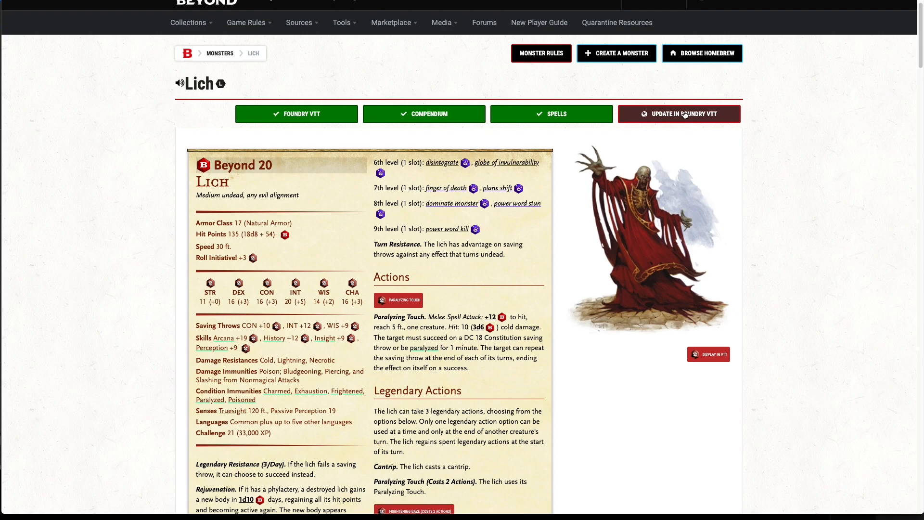
{"action": "left_click", "coordinate": [686, 120]}
{"action": "scroll", "coordinate": [564, 190], "scroll_direction": "up", "scroll_amount": 1}
{"action": "left_click", "coordinate": [104, 1]}
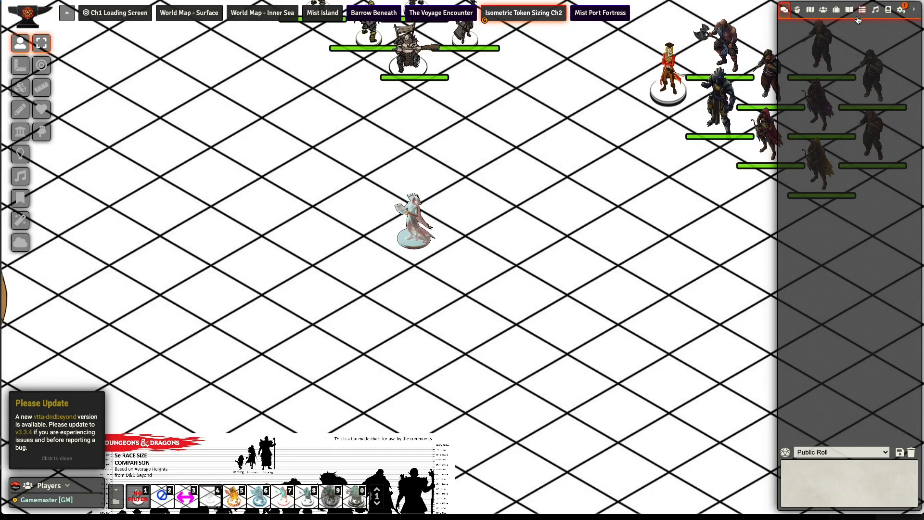
- Search the actors for "lich" and duplicate the Lich actor in the Undead folder
{"action": "left_click", "coordinate": [823, 13]}
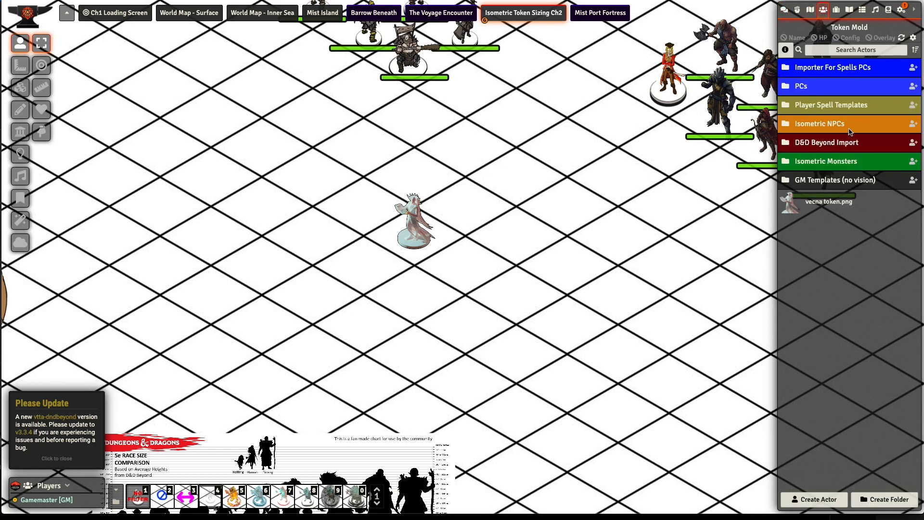
{"action": "type", "text": ";lic"}
{"action": "key", "text": "BackSpace"}
{"action": "key", "text": "BackSpace"}
{"action": "key", "text": "BackSpace"}
{"action": "key", "text": "BackSpace"}
{"action": "type", "text": "lich"}
{"action": "key", "text": "BackSpace"}
{"action": "key", "text": "BackSpace"}
{"action": "key", "text": "BackSpace"}
{"action": "key", "text": "BackSpace"}
{"action": "key", "text": "BackSpace"}
{"action": "type", "text": "li"}
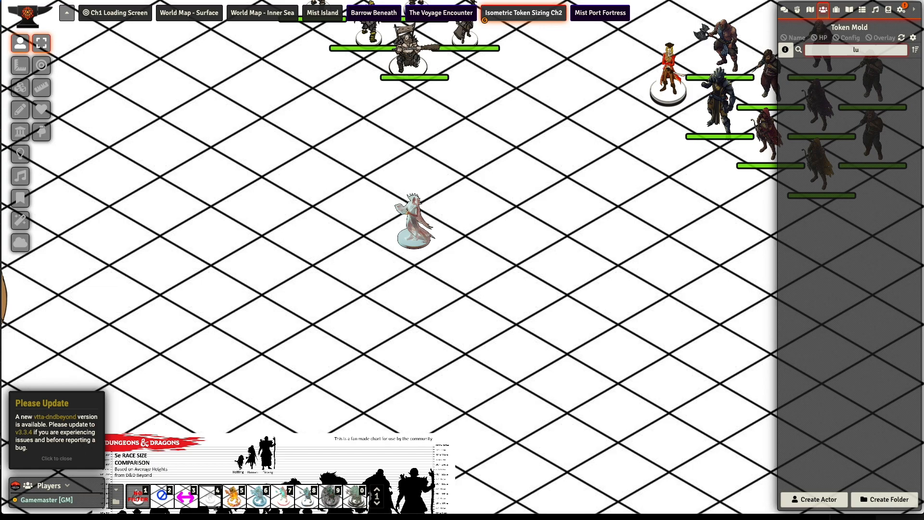
{"action": "type", "text": "ch"}
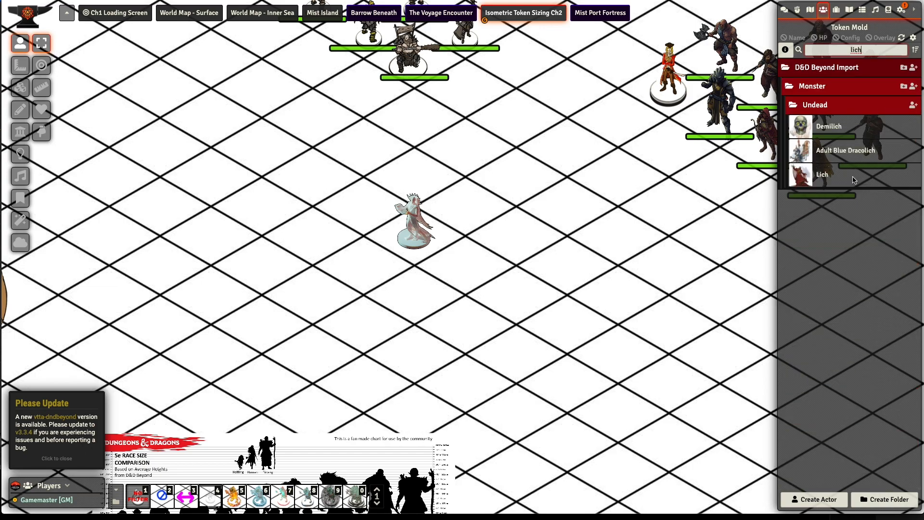
{"action": "right_click", "coordinate": [839, 177]}
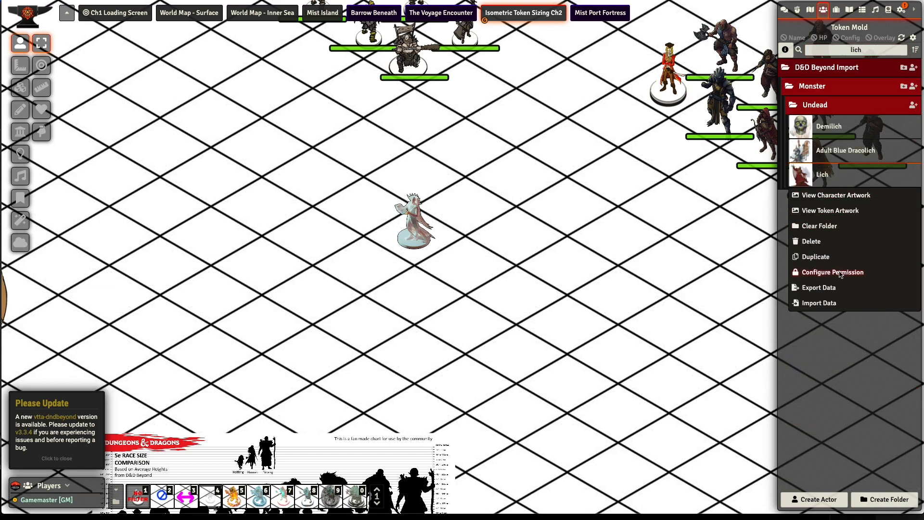
{"action": "left_click", "coordinate": [815, 256]}
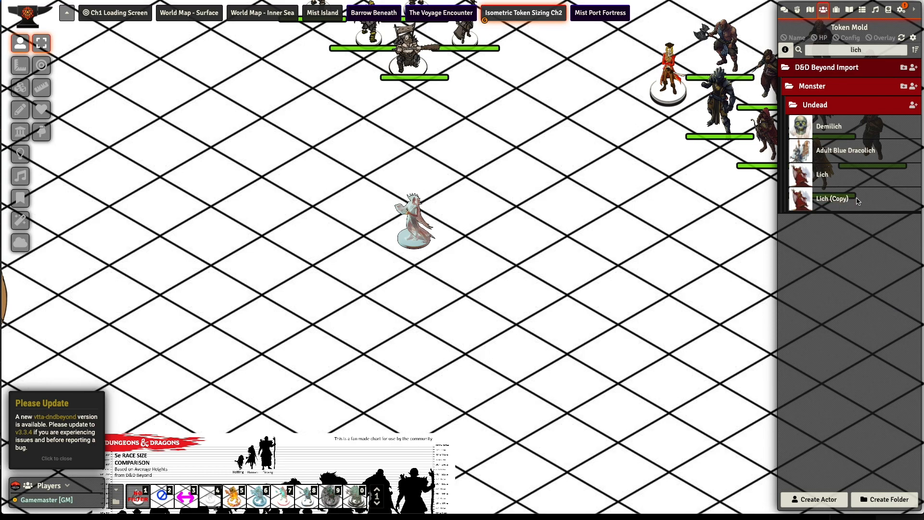
- Move the Lich copy out of the Undead folder to the top level of the actors and clear the search
{"action": "left_click_drag", "start_coordinate": [857, 200], "coordinate": [866, 206]}
{"action": "key", "text": "BackSpace"}
{"action": "key", "text": "BackSpace"}
{"action": "key", "text": "BackSpace"}
{"action": "key", "text": "BackSpace"}
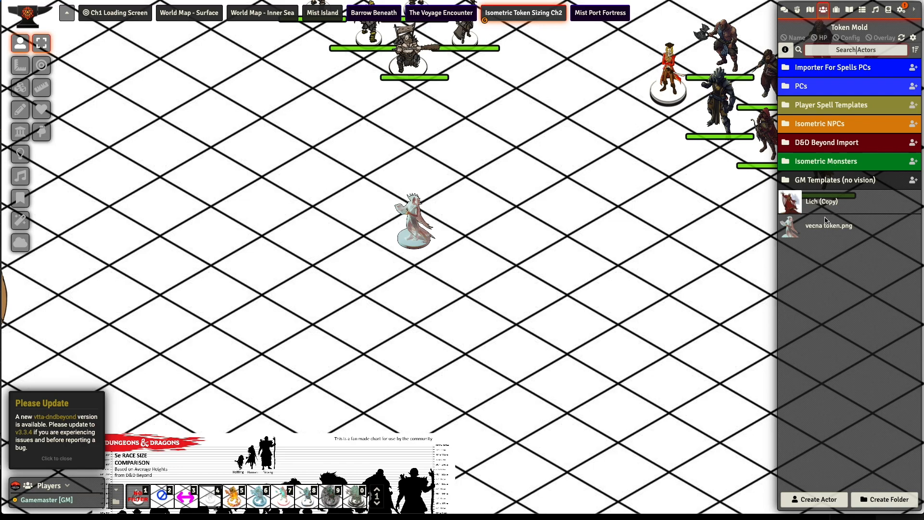
- Open the Lich copy's character sheet and rename the actor Vecna
{"action": "left_click", "coordinate": [826, 226]}
{"action": "left_click", "coordinate": [604, 98]}
{"action": "left_click", "coordinate": [849, 204]}
{"action": "left_click", "coordinate": [454, 127]}
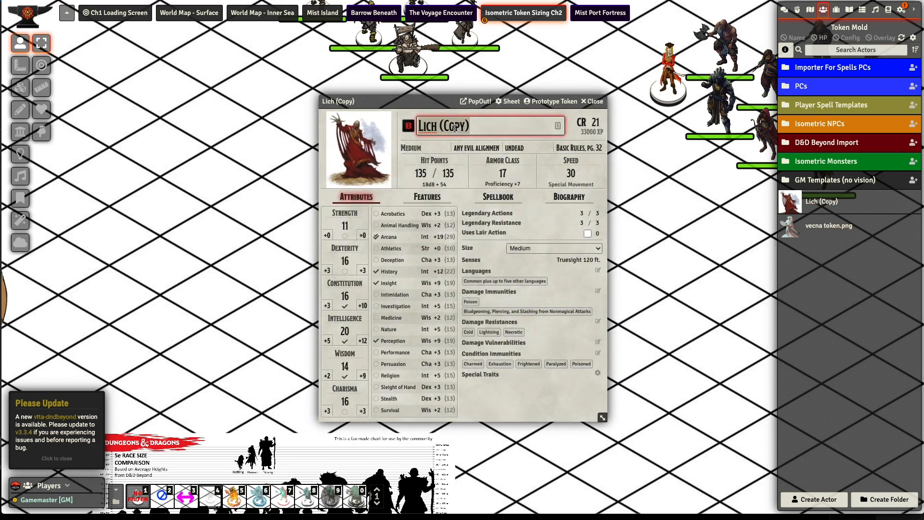
{"action": "type", "text": "Vecna"}
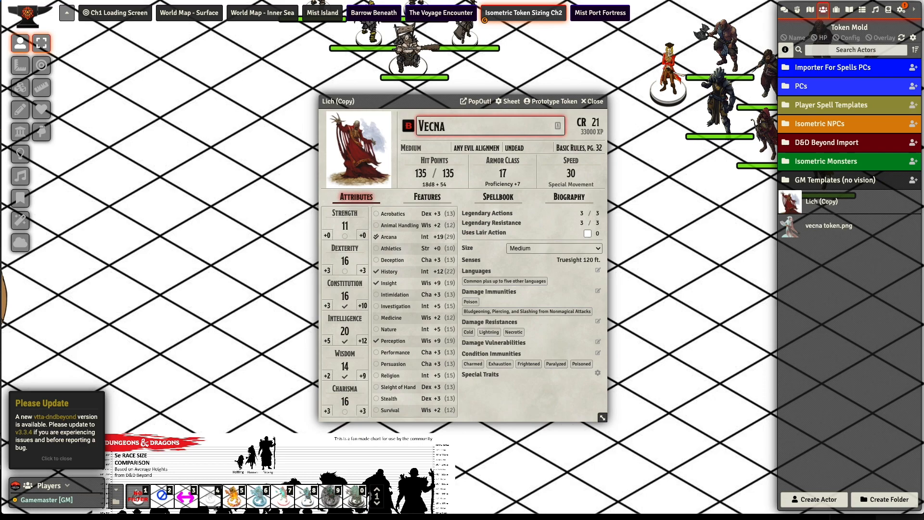
- Assign the Vecna miniature token on the scene as the Vecna actor's prototype token and close the character sheet
{"action": "left_click_drag", "start_coordinate": [435, 102], "coordinate": [567, 86]}
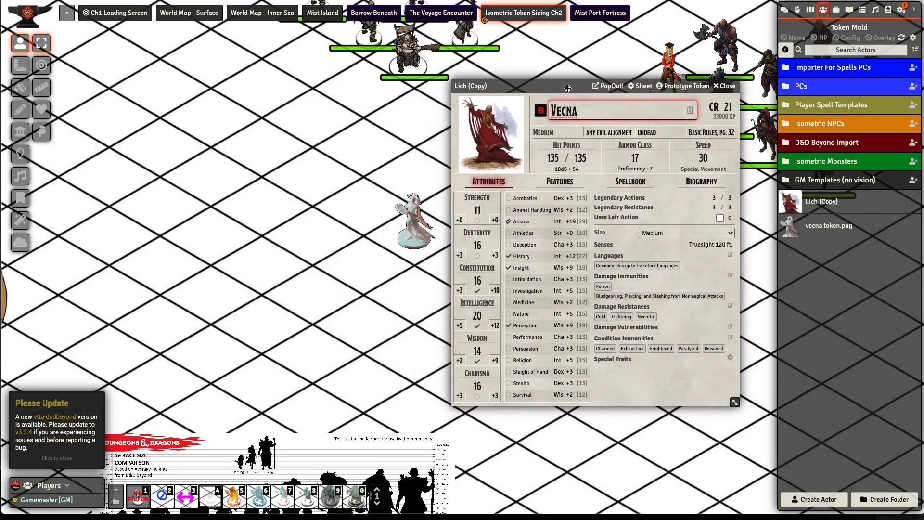
{"action": "left_click", "coordinate": [682, 86]}
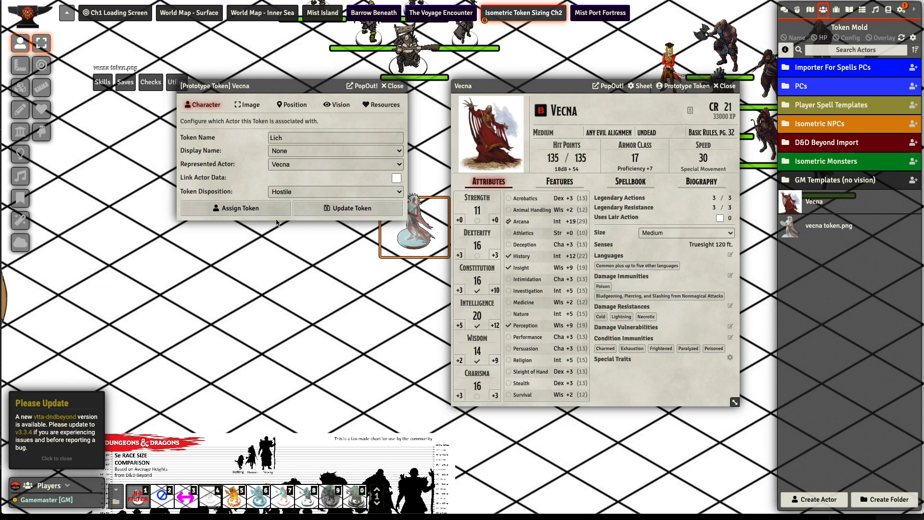
{"action": "left_click", "coordinate": [248, 213]}
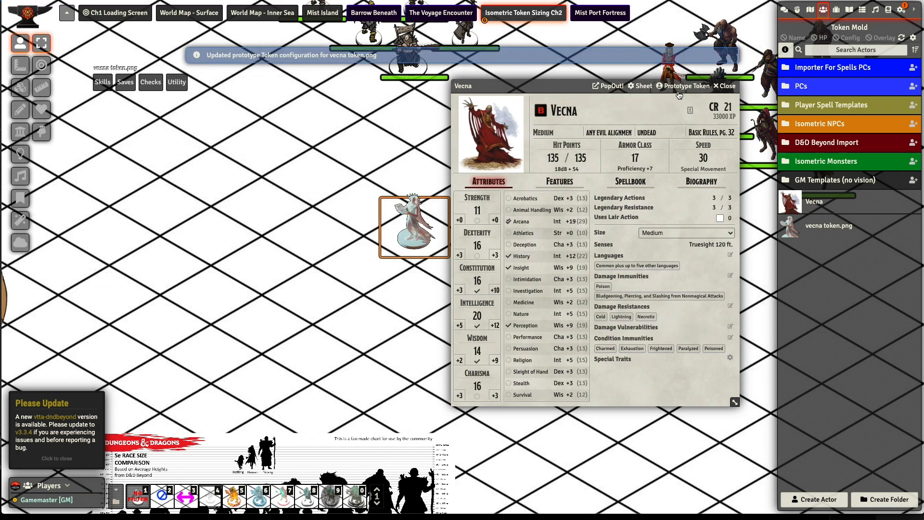
{"action": "left_click", "coordinate": [725, 85]}
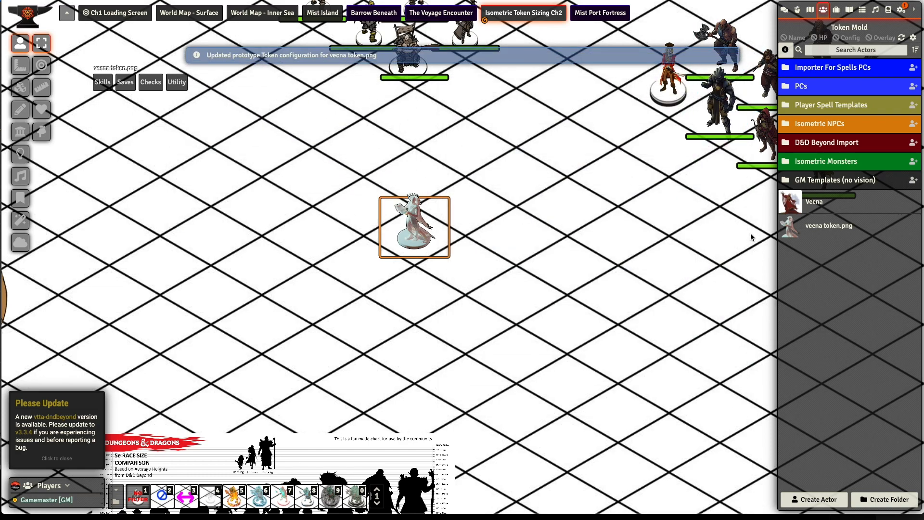
- File the Vecna actor in the Generic folder of Isometric NPCs and place its token among the PCs in the Ch1 Loading Screen scene
{"action": "left_click", "coordinate": [828, 127]}
{"action": "left_click_drag", "start_coordinate": [821, 277], "coordinate": [842, 150]}
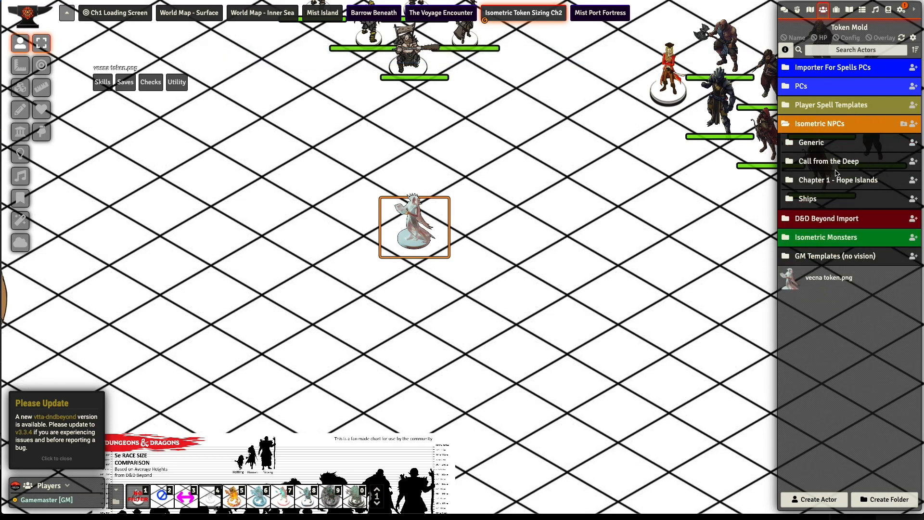
{"action": "left_click", "coordinate": [149, 82]}
{"action": "left_click", "coordinate": [122, 14]}
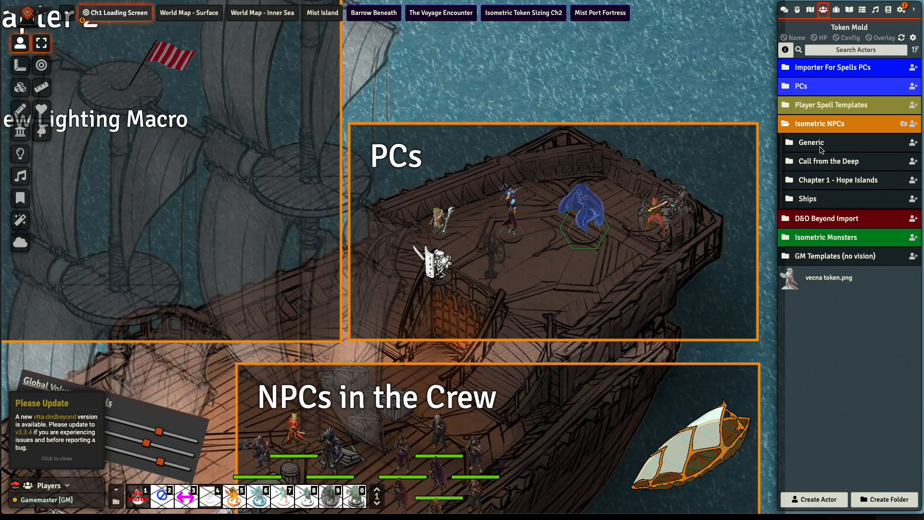
{"action": "left_click", "coordinate": [820, 151]}
{"action": "left_click_drag", "start_coordinate": [827, 262], "coordinate": [515, 294]}
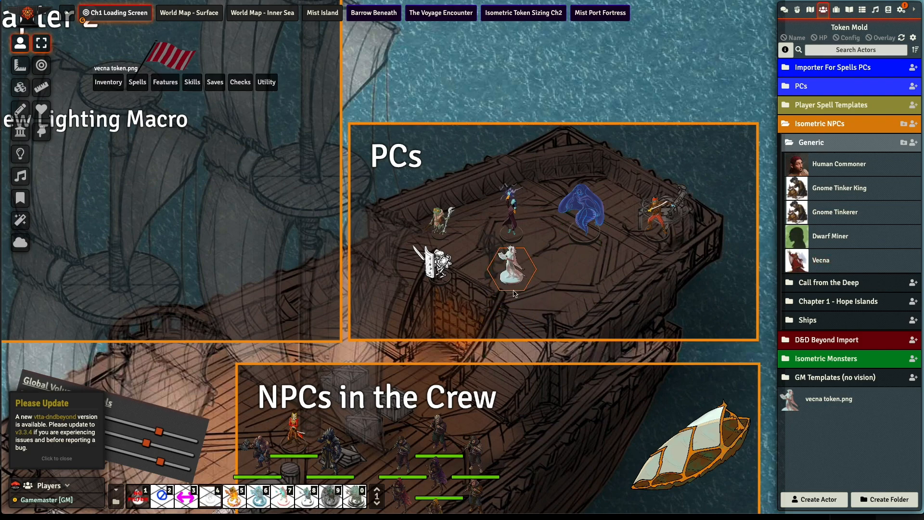
- Cast Cloudkill at 5th level from the Vecna token and place its template over the PCs on the deck
{"action": "mouse_move", "coordinate": [137, 83]}
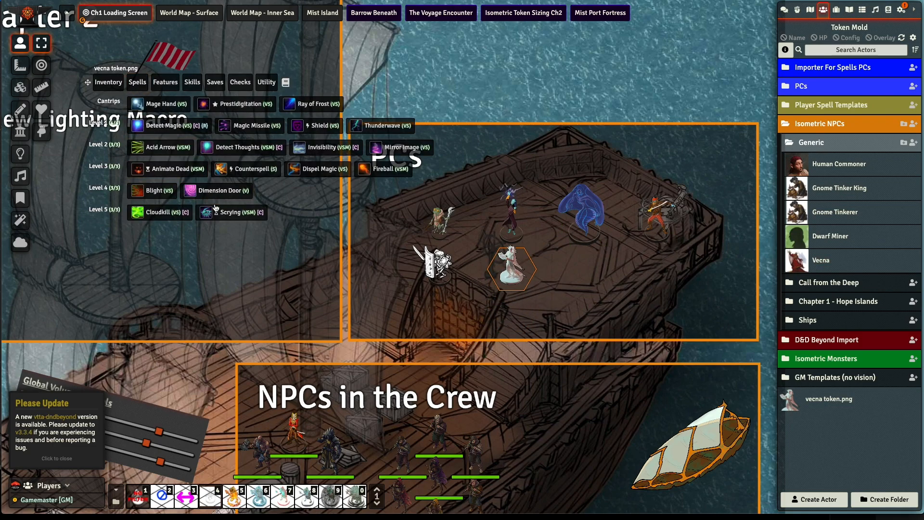
{"action": "left_click", "coordinate": [158, 212]}
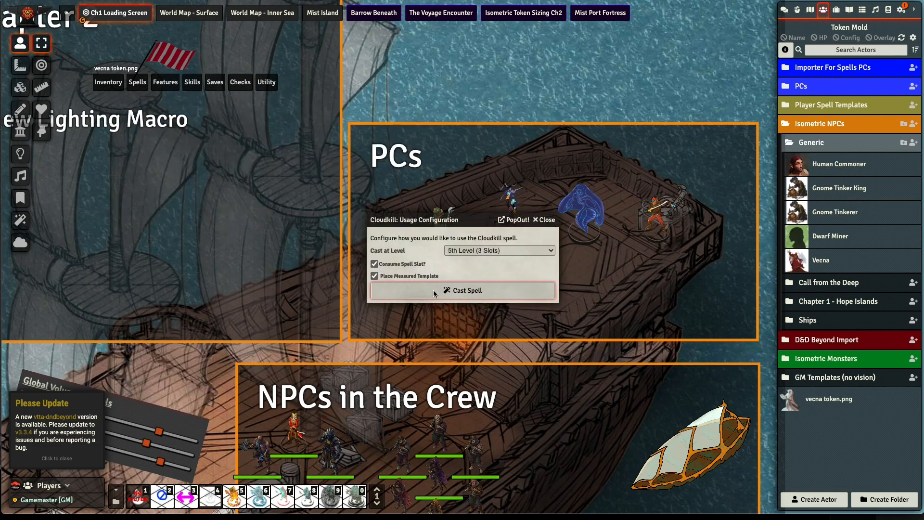
{"action": "left_click", "coordinate": [481, 295]}
{"action": "left_click", "coordinate": [426, 208]}
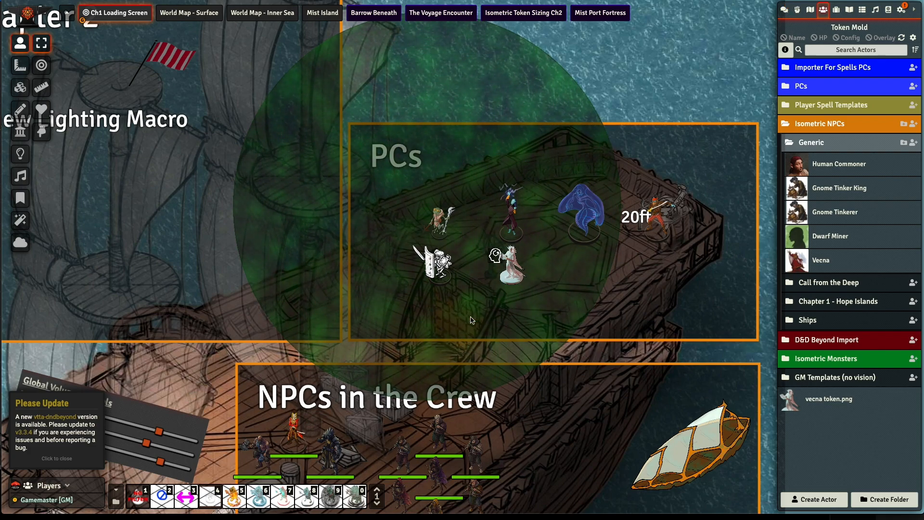
- Inspect the Vecna token up close, comparing its look and size with the surrounding PC tokens
{"action": "scroll", "coordinate": [500, 292], "scroll_direction": "up", "scroll_amount": 1}
{"action": "scroll", "coordinate": [500, 292], "scroll_direction": "up", "scroll_amount": 4}
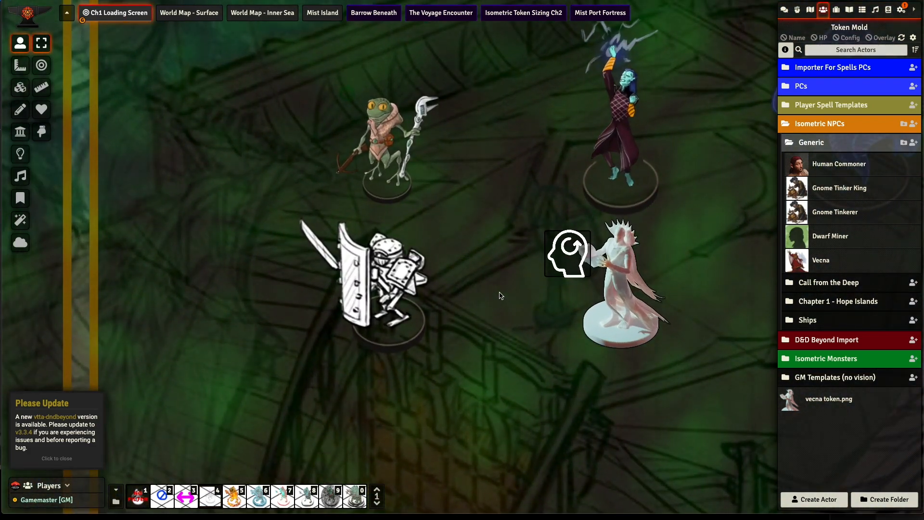
{"action": "right_click_drag", "start_coordinate": [510, 304], "coordinate": [392, 358]}
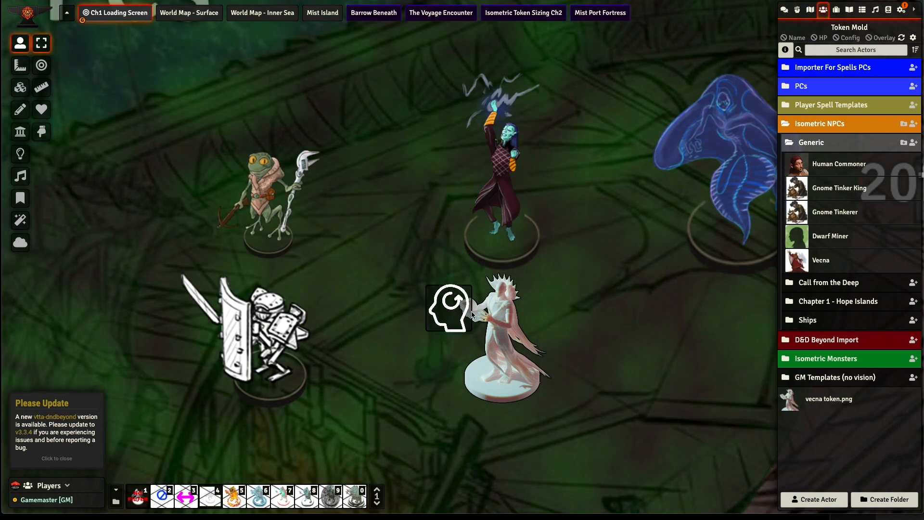
{"action": "right_click_drag", "start_coordinate": [424, 275], "coordinate": [424, 290]}
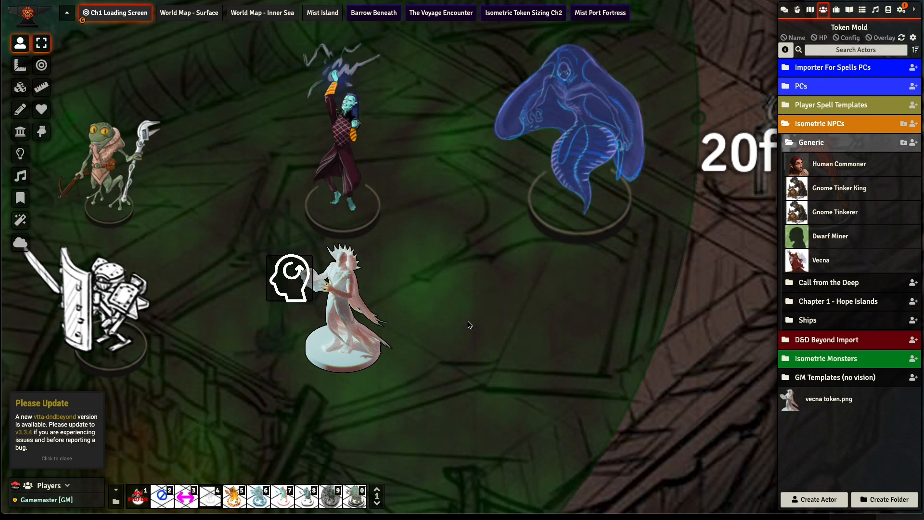
{"action": "scroll", "coordinate": [423, 271], "scroll_direction": "down", "scroll_amount": 3}
{"action": "scroll", "coordinate": [425, 270], "scroll_direction": "down", "scroll_amount": 1}
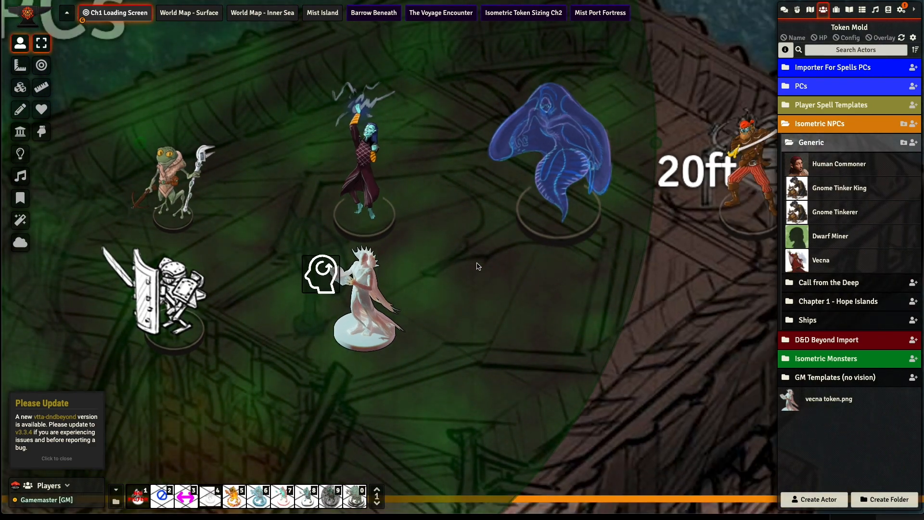
{"action": "right_click_drag", "start_coordinate": [330, 258], "coordinate": [328, 298]}
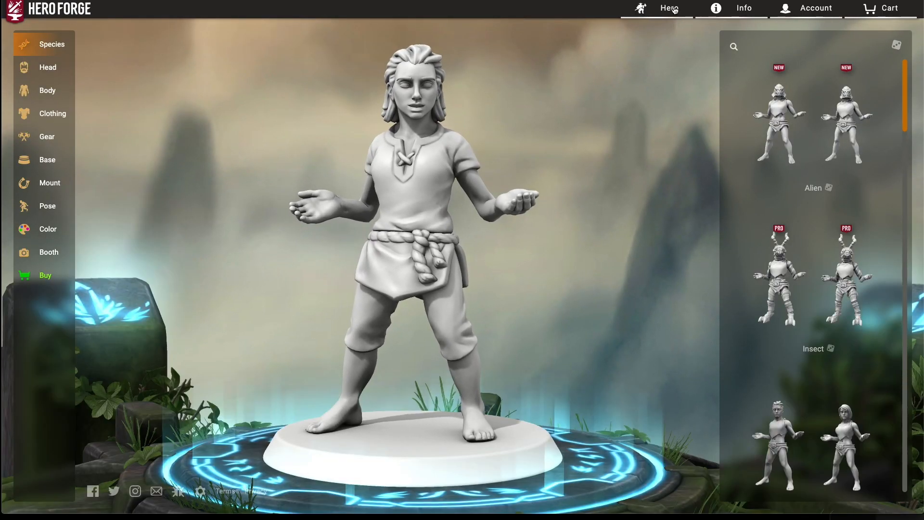
- In Hero Forge, load the saved Xerek Lady Sword hero
{"action": "left_click", "coordinate": [650, 10]}
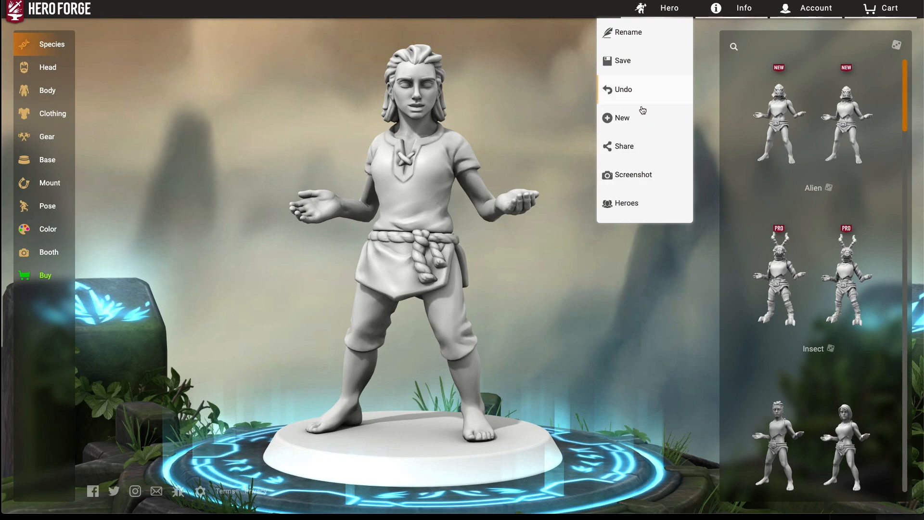
{"action": "left_click", "coordinate": [649, 206]}
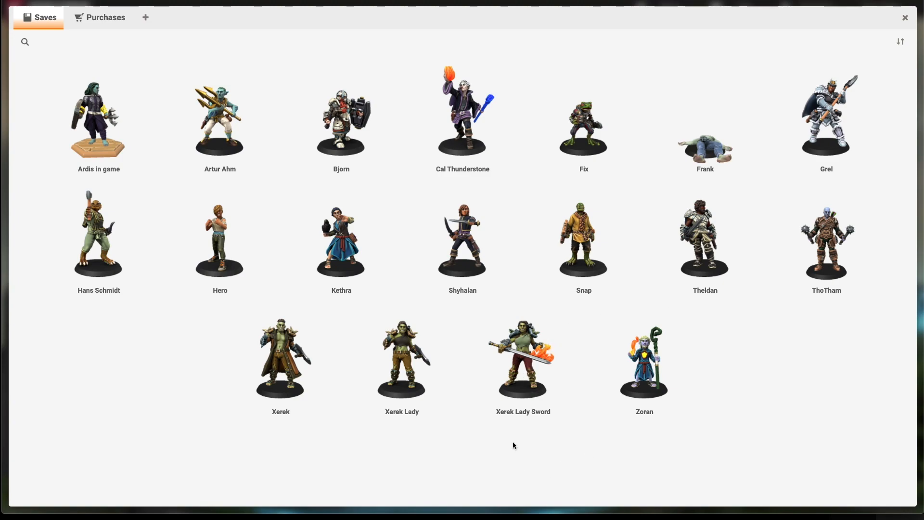
{"action": "left_click", "coordinate": [524, 395]}
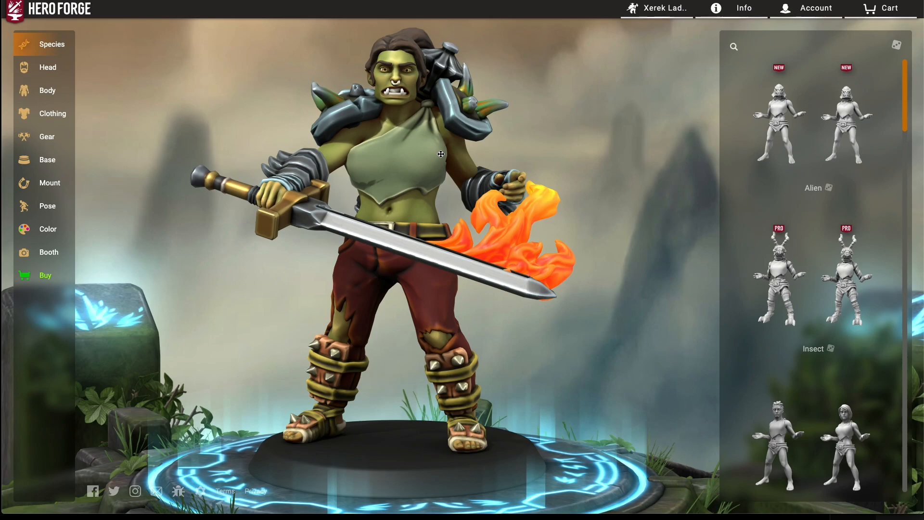
- Examine the Xerek Lady Sword figure from raised, isometric-style angles
{"action": "left_click_drag", "start_coordinate": [418, 156], "coordinate": [340, 217]}
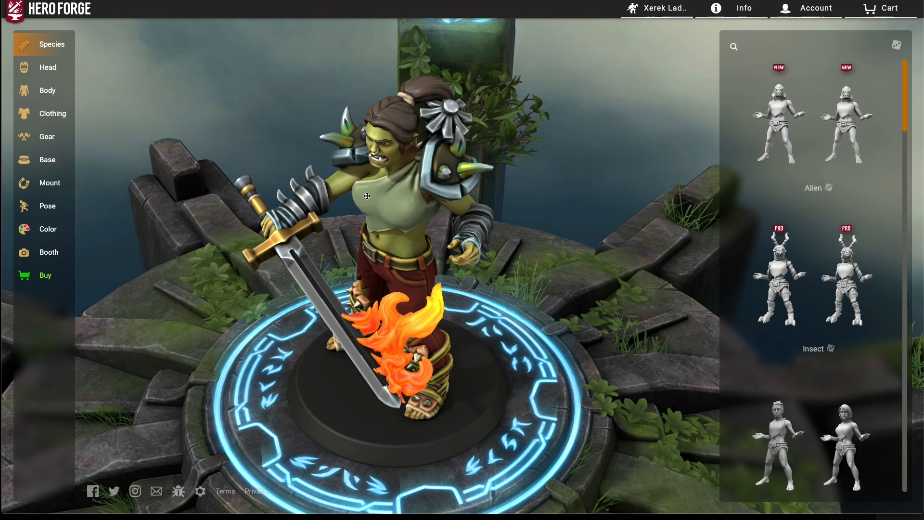
{"action": "left_click_drag", "start_coordinate": [369, 282], "coordinate": [297, 227]}
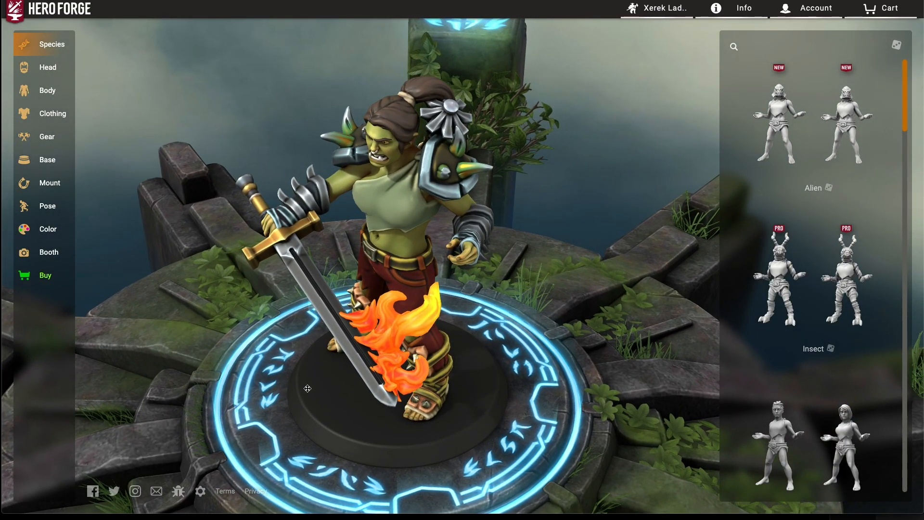
{"action": "left_click_drag", "start_coordinate": [443, 281], "coordinate": [484, 294]}
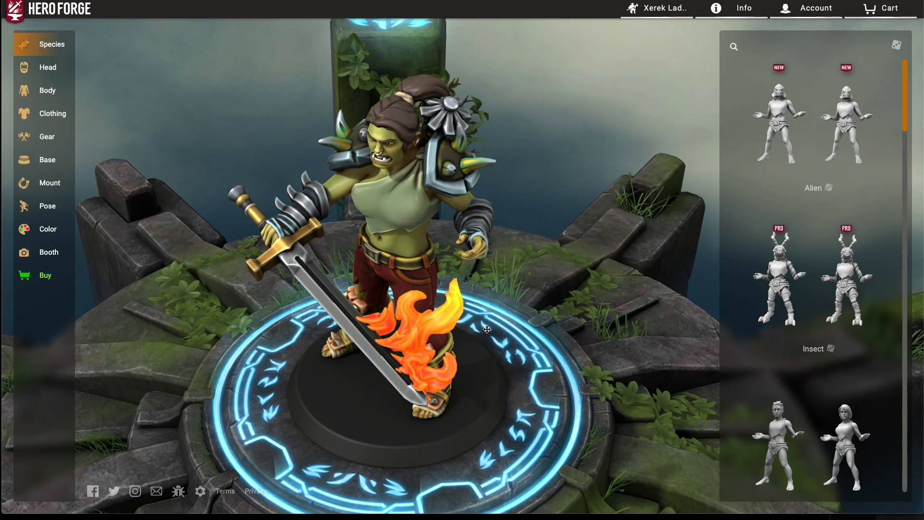
{"action": "left_click_drag", "start_coordinate": [485, 316], "coordinate": [472, 297]}
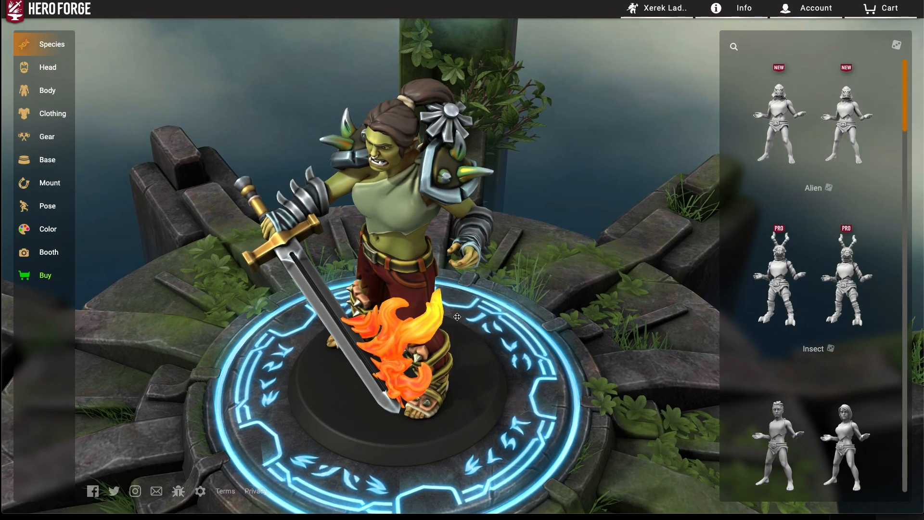
{"action": "left_click_drag", "start_coordinate": [387, 300], "coordinate": [278, 350]}
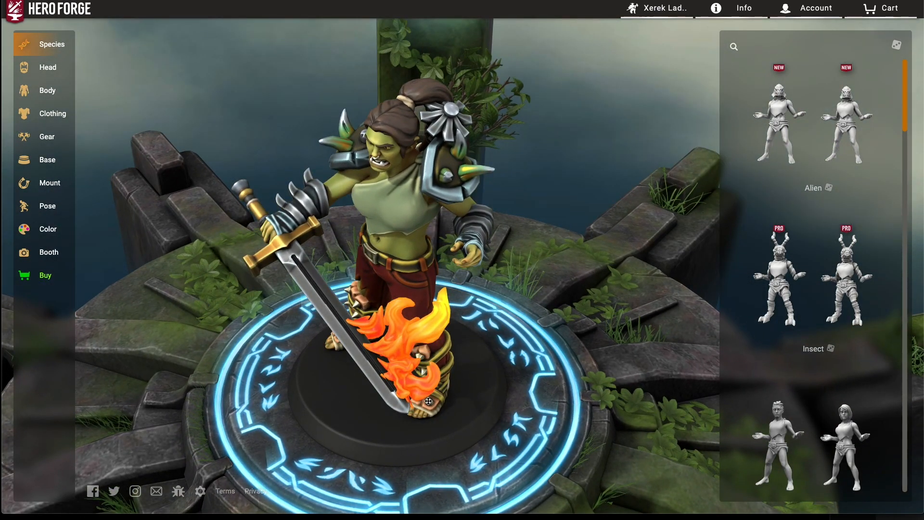
{"action": "left_click_drag", "start_coordinate": [427, 401], "coordinate": [465, 365]}
{"action": "left_click_drag", "start_coordinate": [436, 326], "coordinate": [482, 314]}
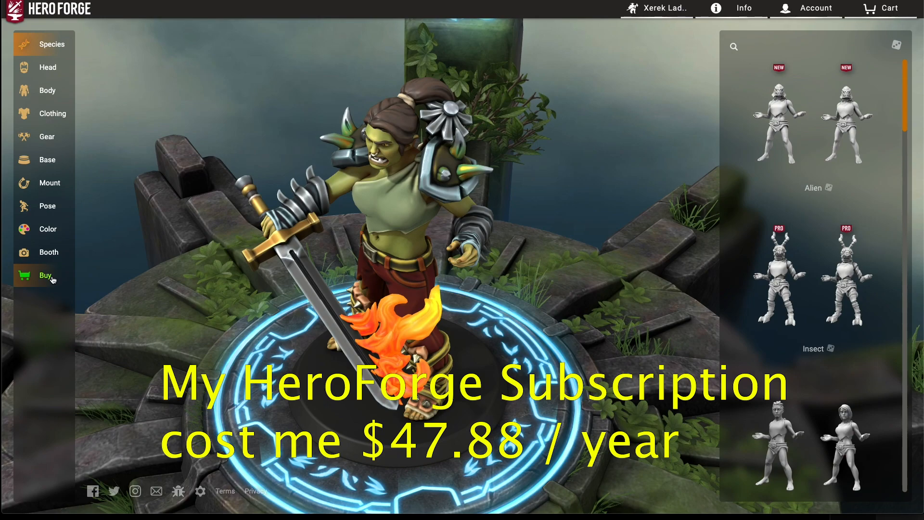
- Set up a token capture in the booth with the frameless, transparent background preset
{"action": "left_click", "coordinate": [48, 252]}
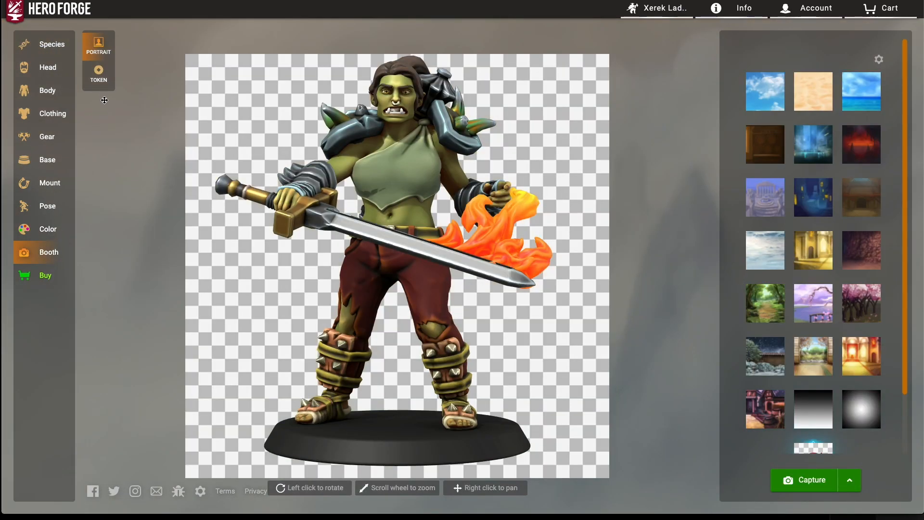
{"action": "left_click", "coordinate": [98, 75]}
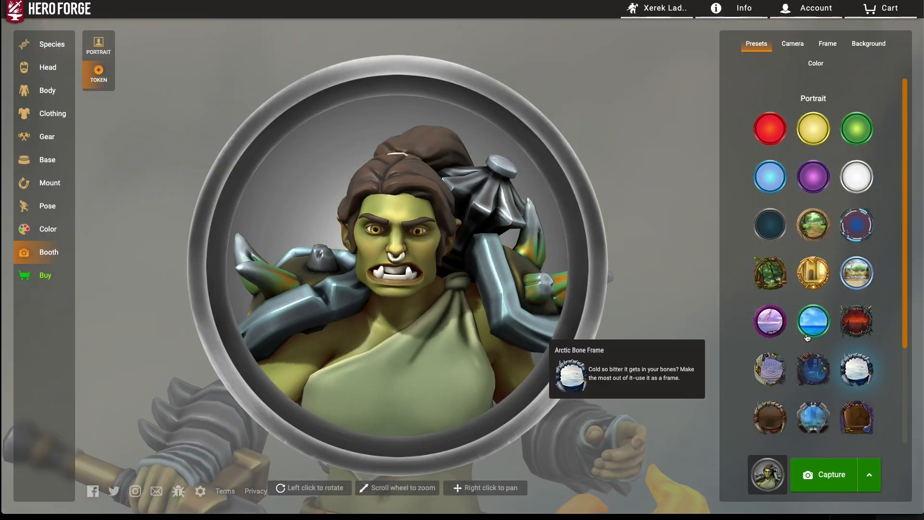
{"action": "scroll", "coordinate": [854, 344], "scroll_direction": "down", "scroll_amount": 3}
{"action": "left_click", "coordinate": [856, 383]}
- Apply the second Isometric camera preset and enlarge the full figure within the token frame
{"action": "left_click", "coordinate": [792, 44]}
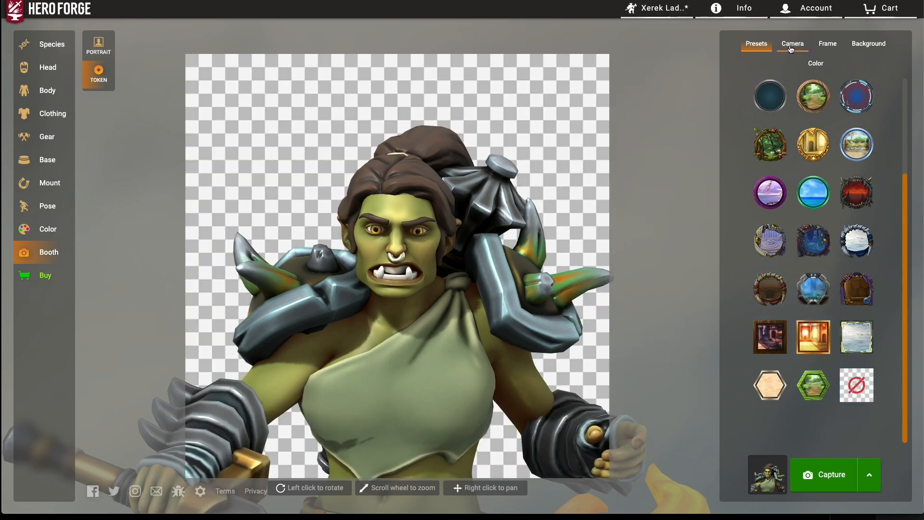
{"action": "left_click", "coordinate": [813, 250]}
{"action": "scroll", "coordinate": [598, 241], "scroll_direction": "down", "scroll_amount": 5}
{"action": "scroll", "coordinate": [496, 243], "scroll_direction": "up", "scroll_amount": 5}
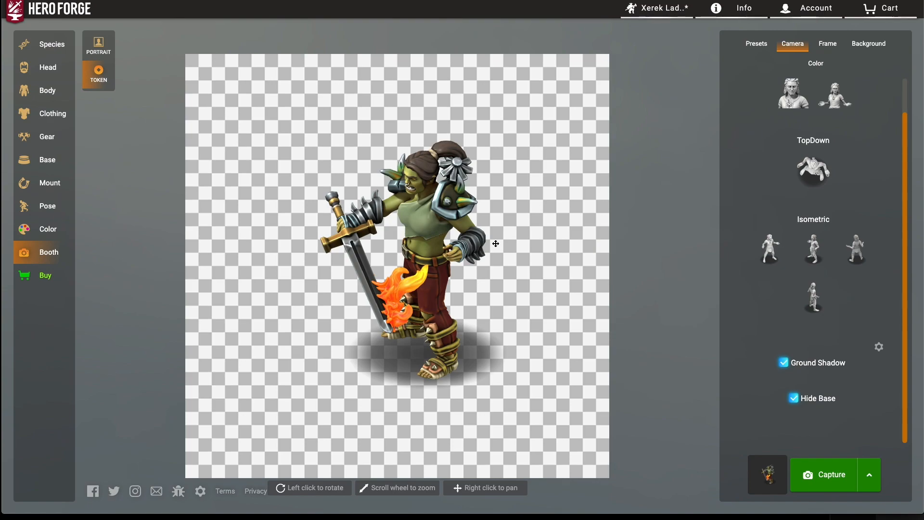
{"action": "scroll", "coordinate": [495, 244], "scroll_direction": "up", "scroll_amount": 3}
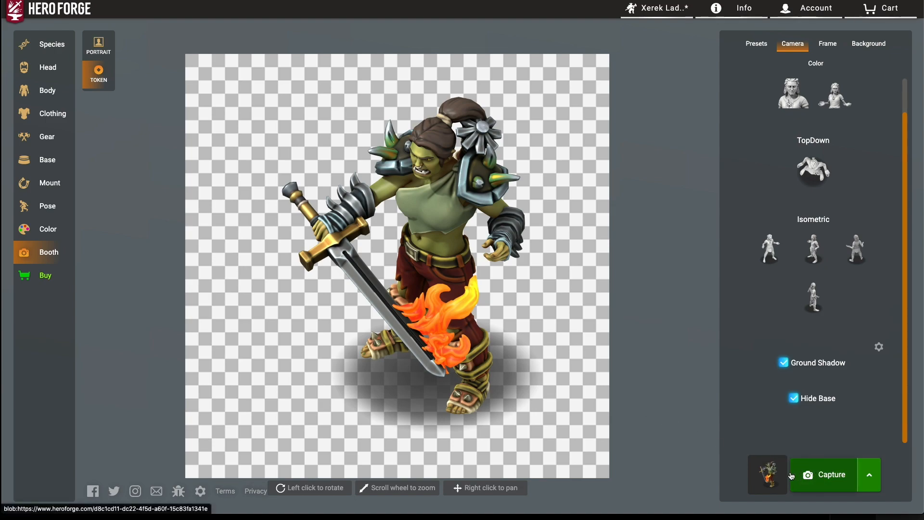
- Capture the isometric token image at 1024px
{"action": "left_click", "coordinate": [869, 476]}
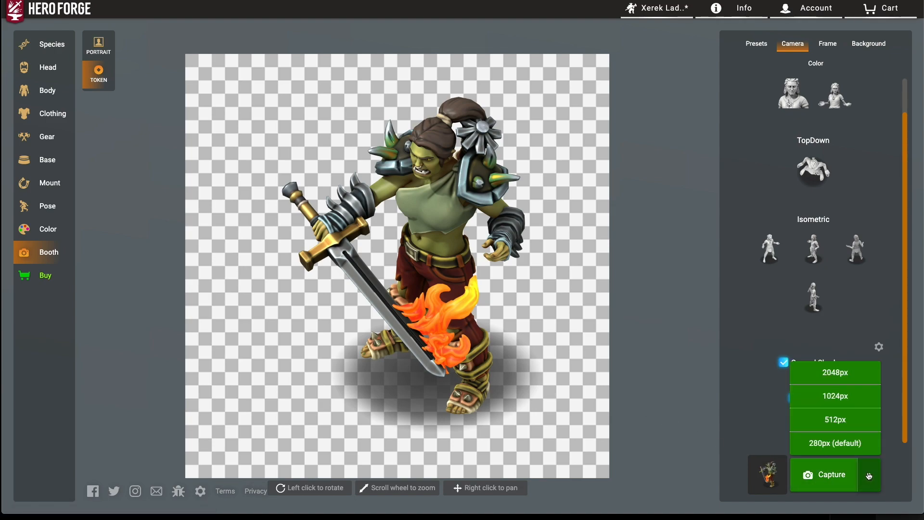
{"action": "left_click", "coordinate": [848, 394]}
{"action": "left_click", "coordinate": [343, 457]}
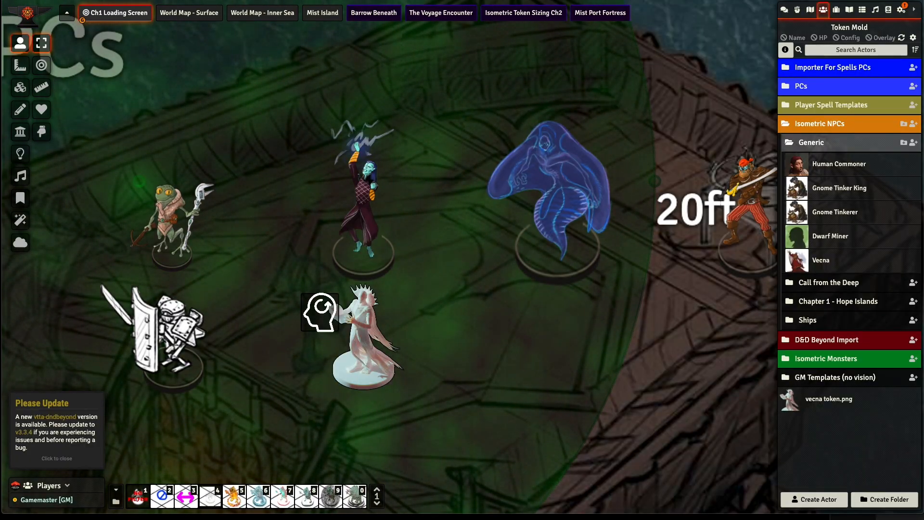
- In Foundry VTT, drop Xerek Lady Sword-Token (1).png beside the Vecna token and create it as an npc
{"action": "left_click_drag", "start_coordinate": [436, 324], "coordinate": [507, 352]}
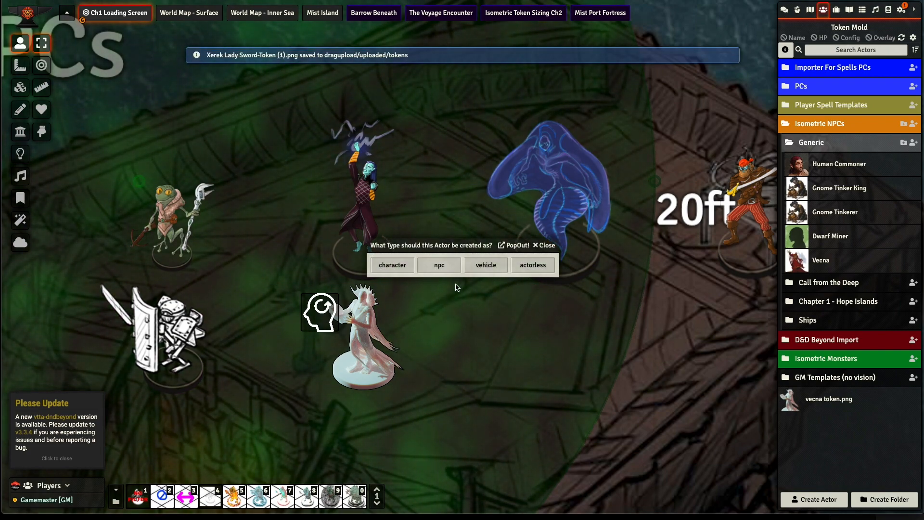
{"action": "left_click", "coordinate": [438, 265]}
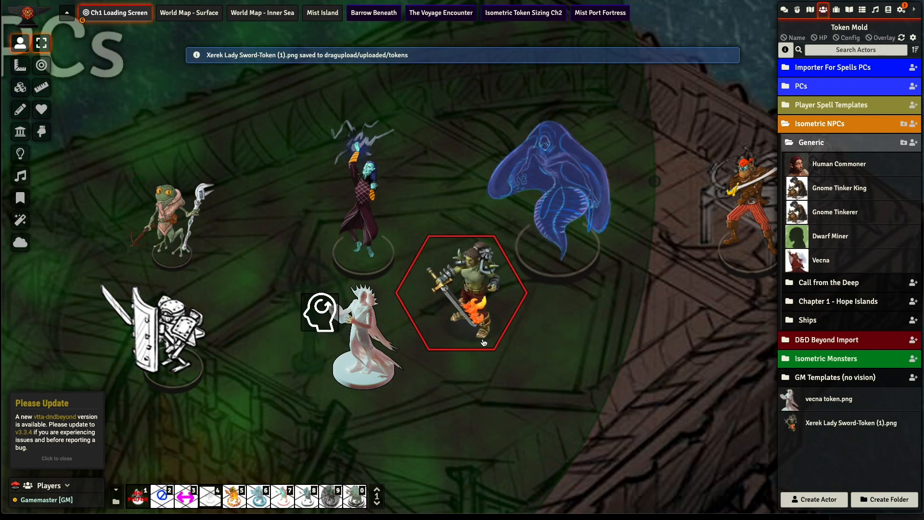
- Delete the Xerek Lady Sword token from the scene
{"action": "left_click", "coordinate": [464, 317]}
{"action": "mouse_move", "coordinate": [464, 317]}
{"action": "left_mouse_down"}
{"action": "mouse_move", "coordinate": [469, 399]}
{"action": "mouse_move", "coordinate": [541, 357]}
{"action": "mouse_move", "coordinate": [353, 258]}
{"action": "mouse_move", "coordinate": [550, 235]}
{"action": "mouse_move", "coordinate": [477, 304]}
{"action": "mouse_move", "coordinate": [465, 303]}
{"action": "left_mouse_up"}
{"action": "key", "text": "Delete"}
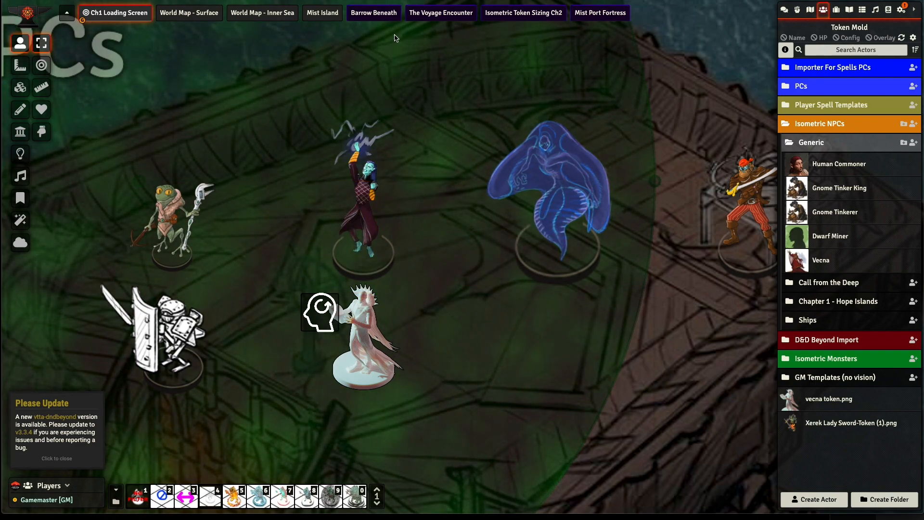
- Place the Xerek Lady Sword-Token (1).png actor beside the Vecna token in the Isometric Token Sizing Ch2 scene
{"action": "left_click", "coordinate": [531, 15]}
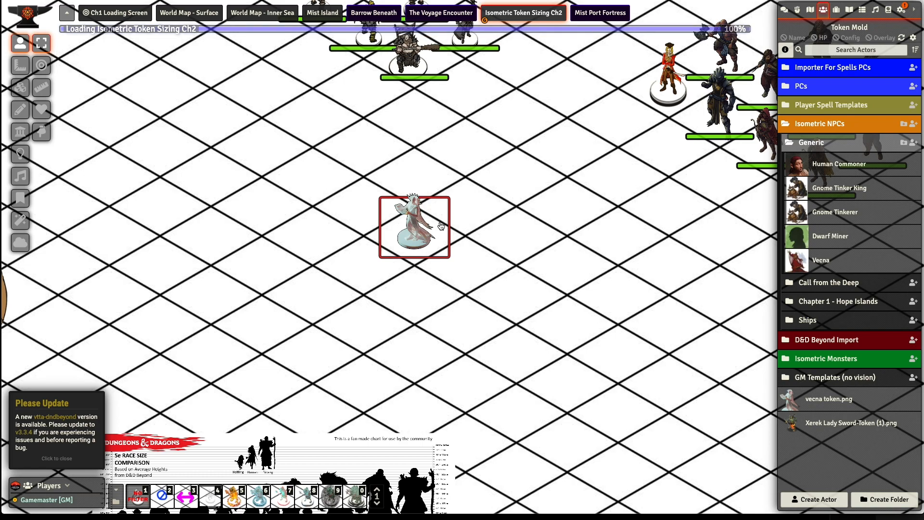
{"action": "right_click_drag", "start_coordinate": [562, 185], "coordinate": [535, 250]}
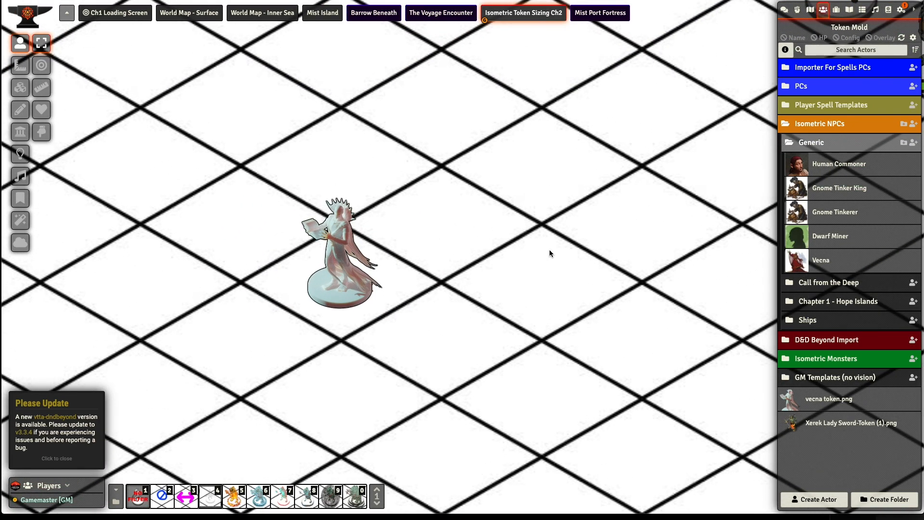
{"action": "left_click_drag", "start_coordinate": [829, 424], "coordinate": [417, 231]}
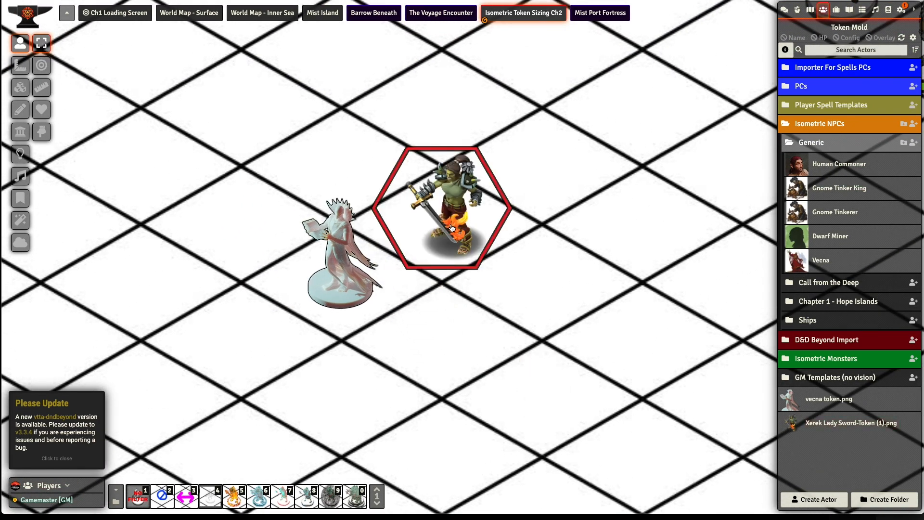
- Shift the Xerek token's art within its hex border to pivot X 80 and pivot Y 100
{"action": "right_click", "coordinate": [449, 206]}
{"action": "left_click", "coordinate": [328, 254]}
{"action": "left_click_drag", "start_coordinate": [476, 203], "coordinate": [187, 198]}
{"action": "left_click", "coordinate": [224, 220]}
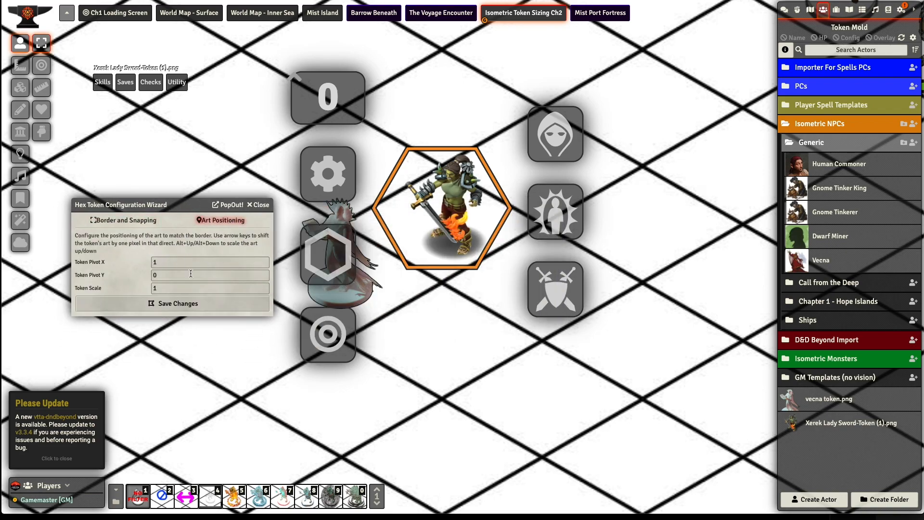
{"action": "key", "text": "Left"}
{"action": "key", "text": "Left"}
{"action": "key", "text": "Left"}
{"action": "key", "text": "Left"}
{"action": "key", "text": "Left"}
{"action": "key", "text": "Left"}
{"action": "key", "text": "Left"}
{"action": "key", "text": "Left"}
{"action": "key", "text": "Up"}
{"action": "key", "text": "Up"}
{"action": "key", "text": "Up"}
{"action": "key", "text": "Up"}
{"action": "key", "text": "Up"}
{"action": "key", "text": "Up"}
{"action": "key", "text": "Up"}
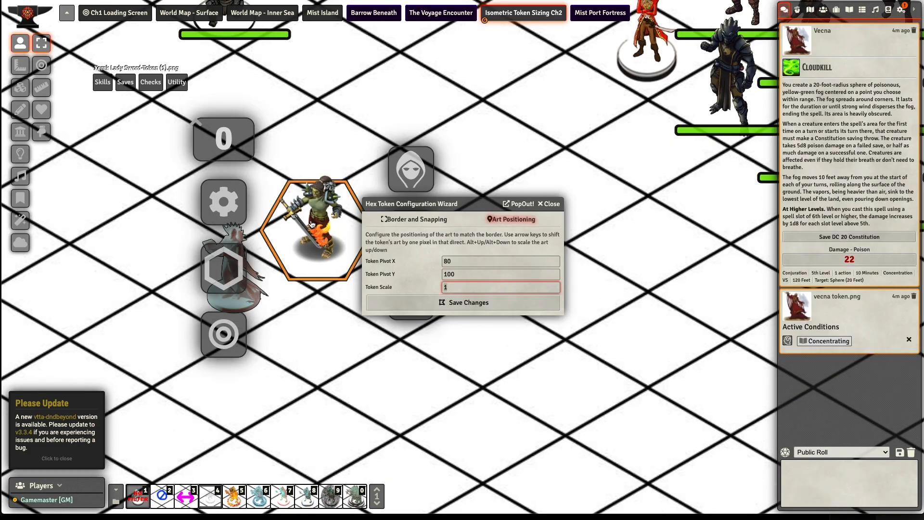
{"action": "mouse_move", "coordinate": [312, 224]}
{"action": "left_mouse_down"}
{"action": "mouse_move", "coordinate": [248, 274]}
{"action": "mouse_move", "coordinate": [295, 280]}
{"action": "mouse_move", "coordinate": [316, 220]}
{"action": "left_mouse_up"}
- Set the Xerek token's art scale to 1.3 and save the hex token configuration
{"action": "left_click", "coordinate": [464, 286]}
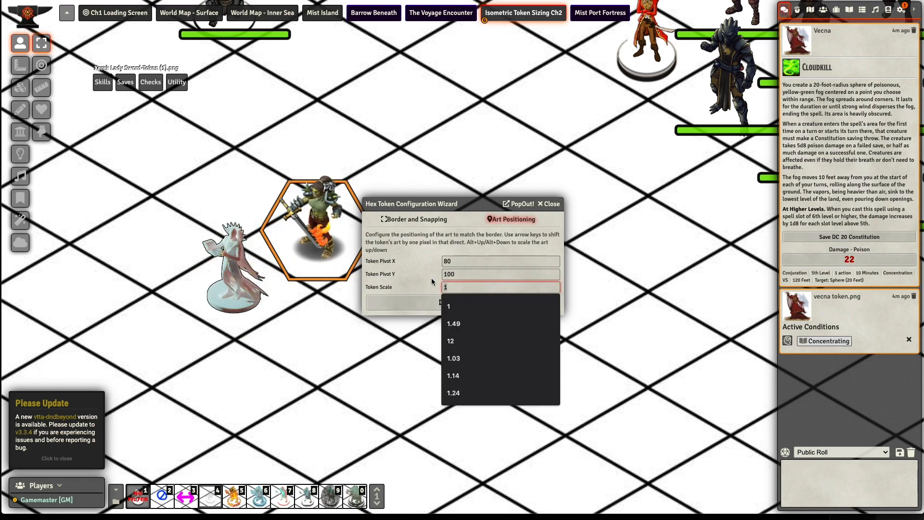
{"action": "type", "text": ".0"}
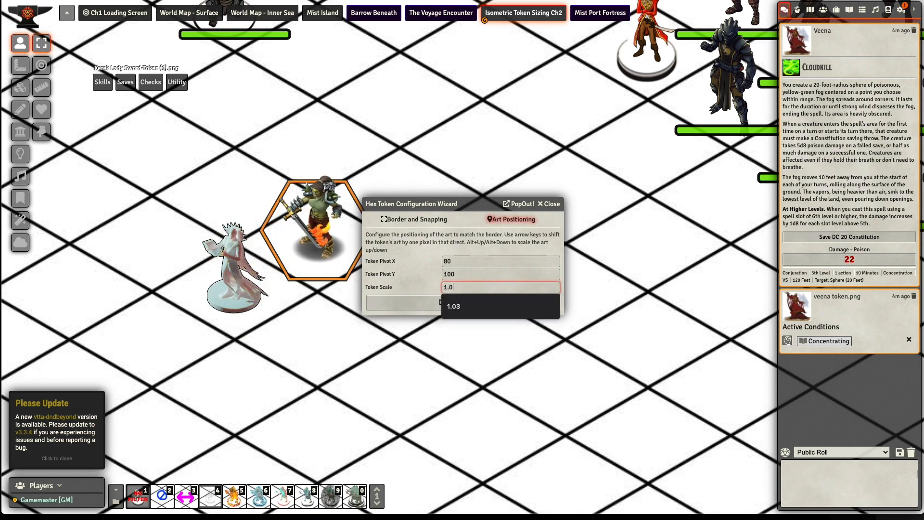
{"action": "key", "text": "BackSpace"}
{"action": "type", "text": "3"}
{"action": "key", "text": "Return"}
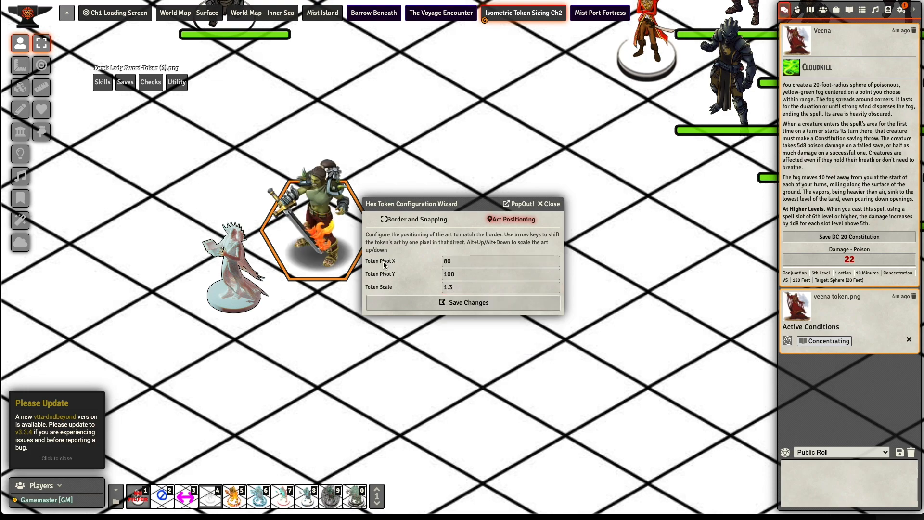
{"action": "left_click_drag", "start_coordinate": [298, 246], "coordinate": [320, 307]}
{"action": "left_click_drag", "start_coordinate": [307, 237], "coordinate": [309, 227]}
{"action": "left_click", "coordinate": [410, 302]}
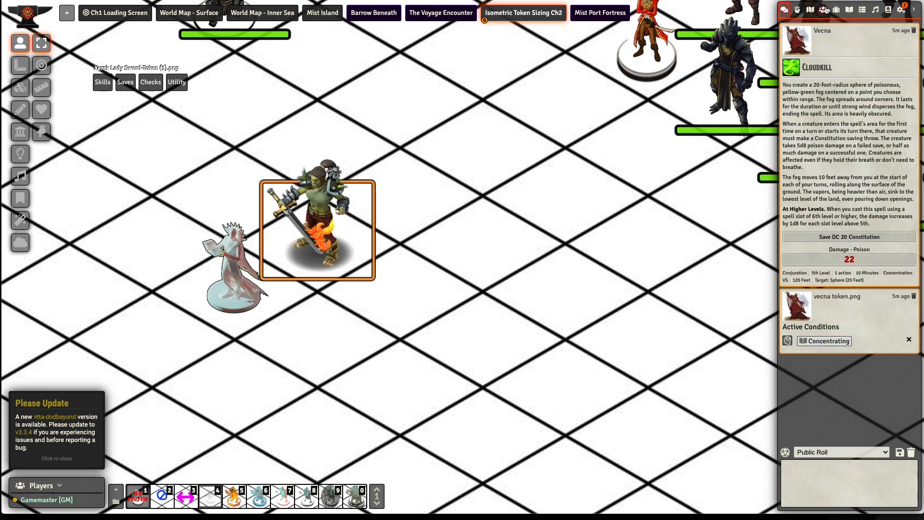
- Assign the adjusted scene token as the prototype token of the Xerek Lady Sword-Token (1).png actor and close its sheet
{"action": "left_click", "coordinate": [823, 10]}
{"action": "left_click", "coordinate": [829, 236]}
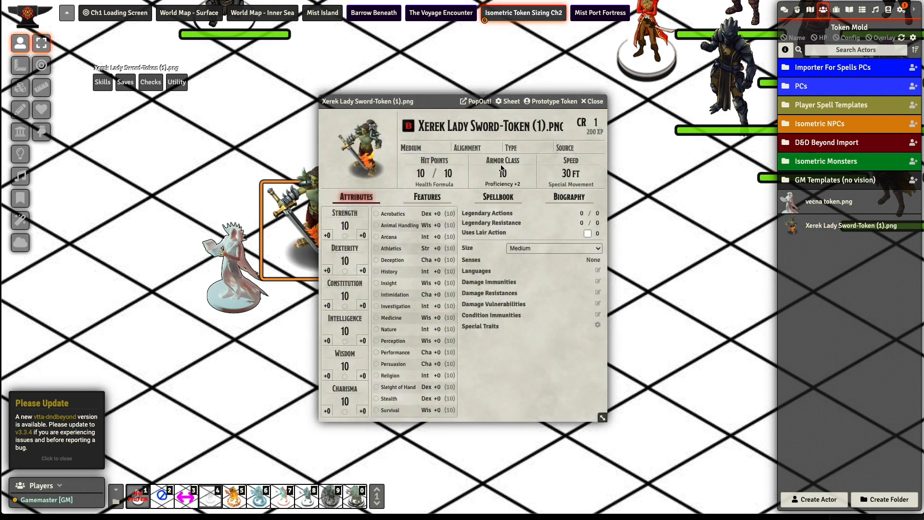
{"action": "left_click_drag", "start_coordinate": [436, 102], "coordinate": [571, 79]}
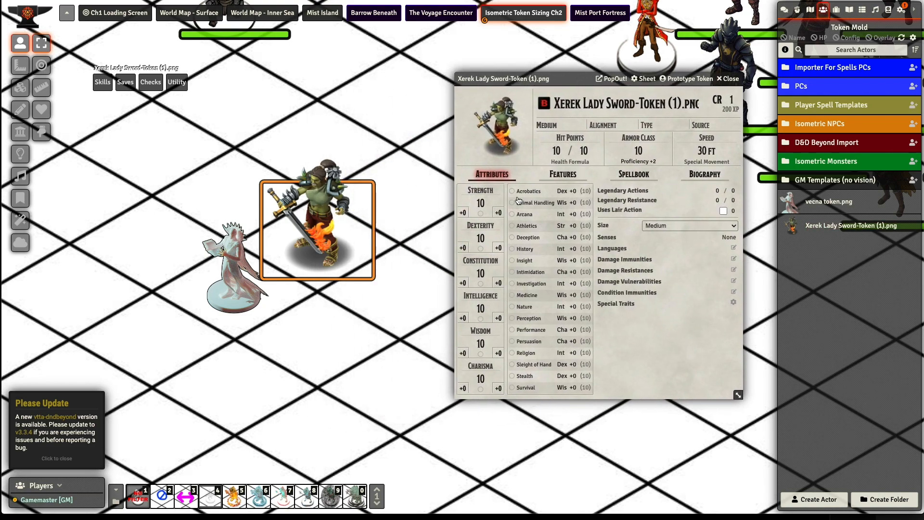
{"action": "left_click", "coordinate": [681, 79]}
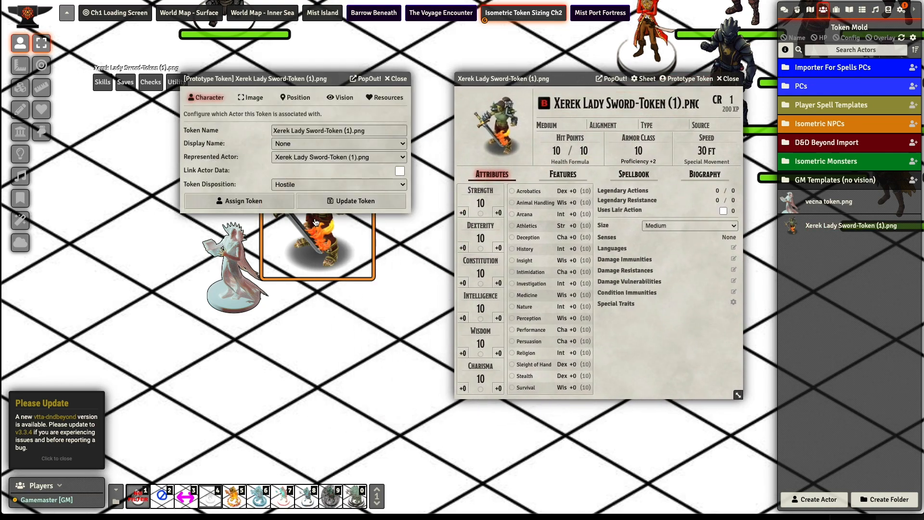
{"action": "left_click", "coordinate": [256, 202]}
{"action": "left_click", "coordinate": [726, 78]}
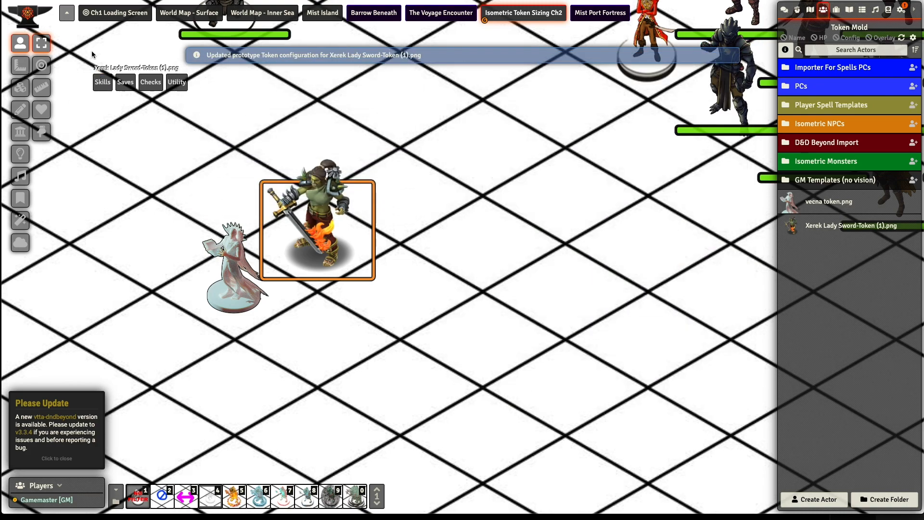
- Place the Xerek Lady Sword token among the PCs in the Ch1 Loading Screen scene and move it up beside Vecna
{"action": "left_click", "coordinate": [113, 13]}
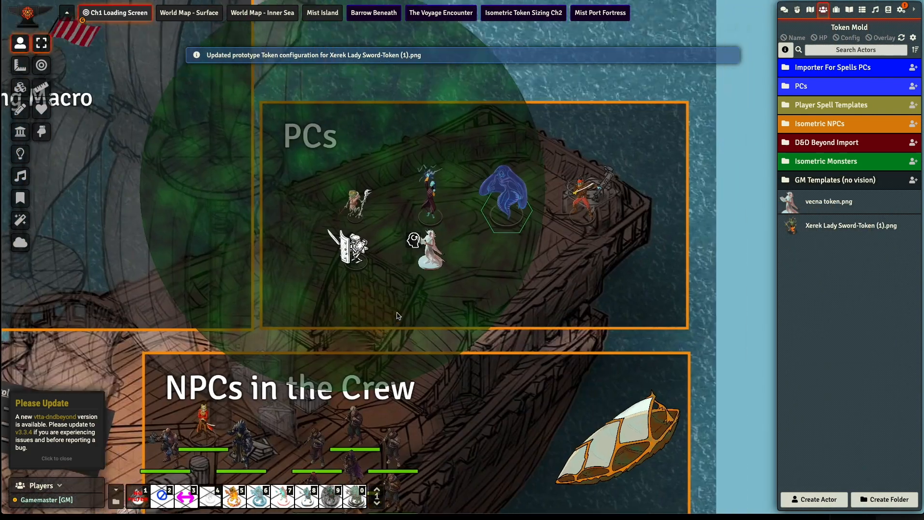
{"action": "right_click_drag", "start_coordinate": [398, 315], "coordinate": [370, 340]}
{"action": "scroll", "coordinate": [370, 340], "scroll_direction": "up", "scroll_amount": 12}
{"action": "left_click_drag", "start_coordinate": [859, 222], "coordinate": [477, 301]}
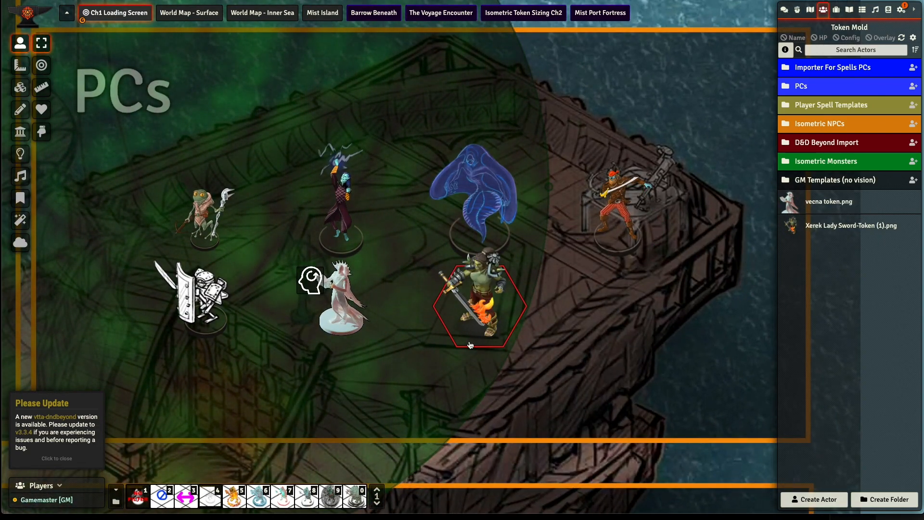
{"action": "scroll", "coordinate": [470, 345], "scroll_direction": "up", "scroll_amount": 5}
{"action": "left_click_drag", "start_coordinate": [496, 321], "coordinate": [392, 267]}
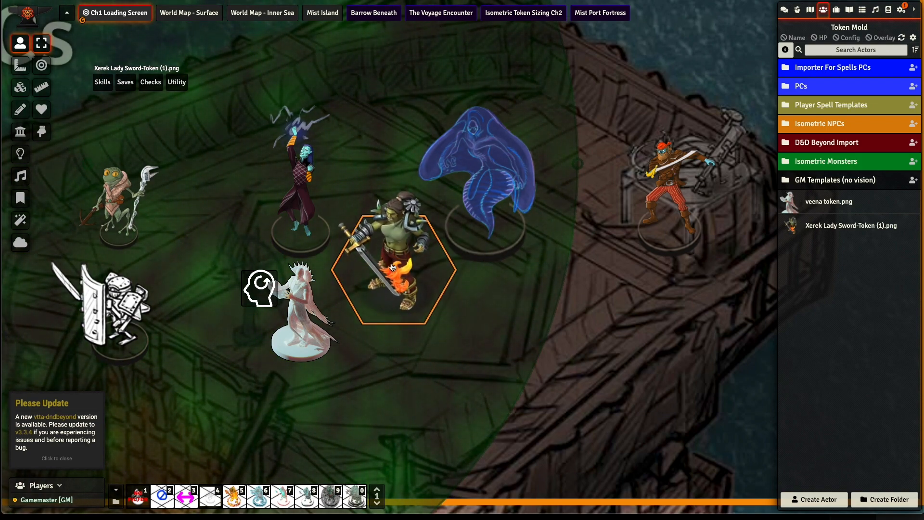